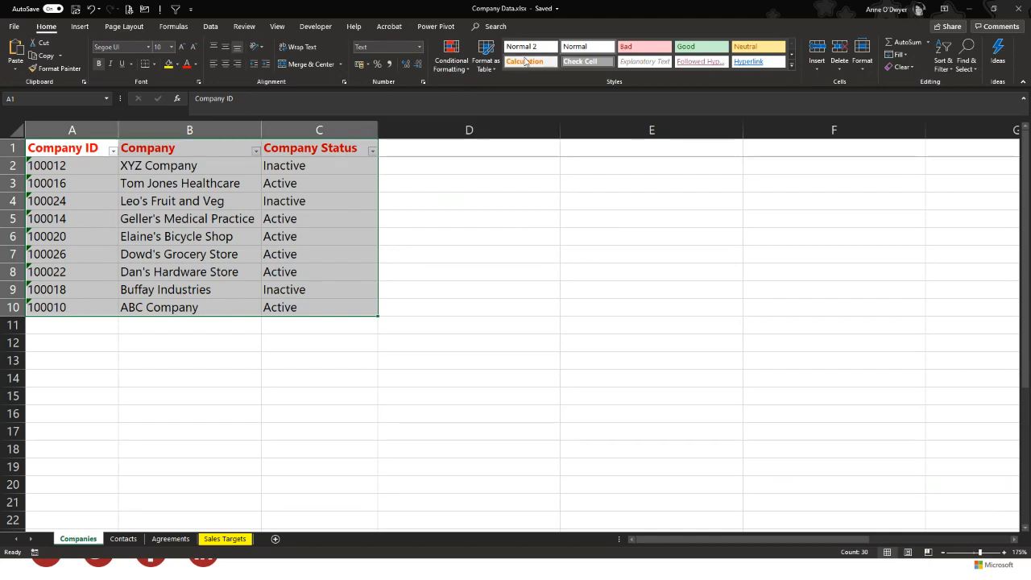
# Find the Sort command through search and sort the company list by Company, on cell values, from A to Z.
pyautogui.click(499, 29)
pyautogui.write('sort')
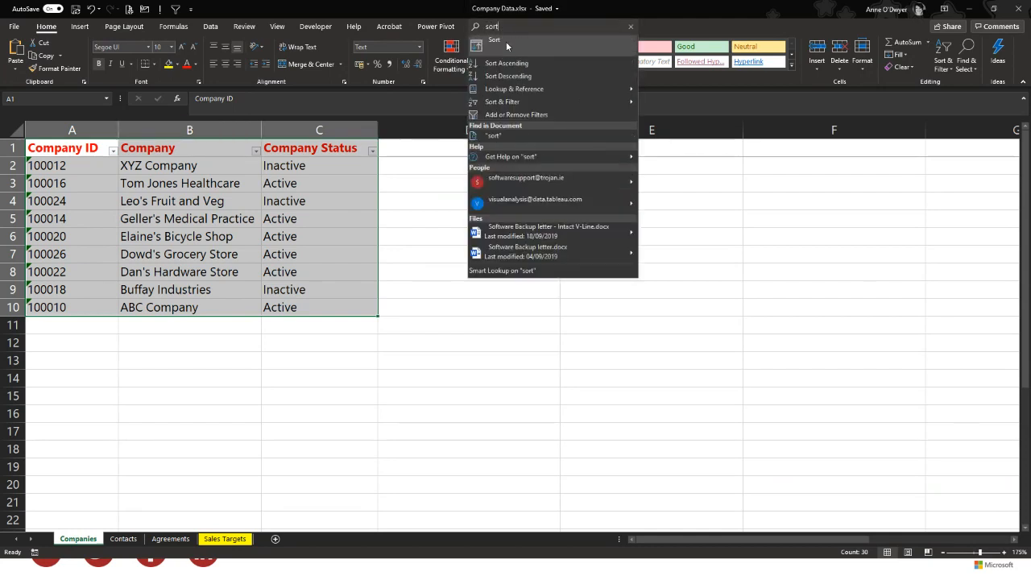
pyautogui.click(506, 41)
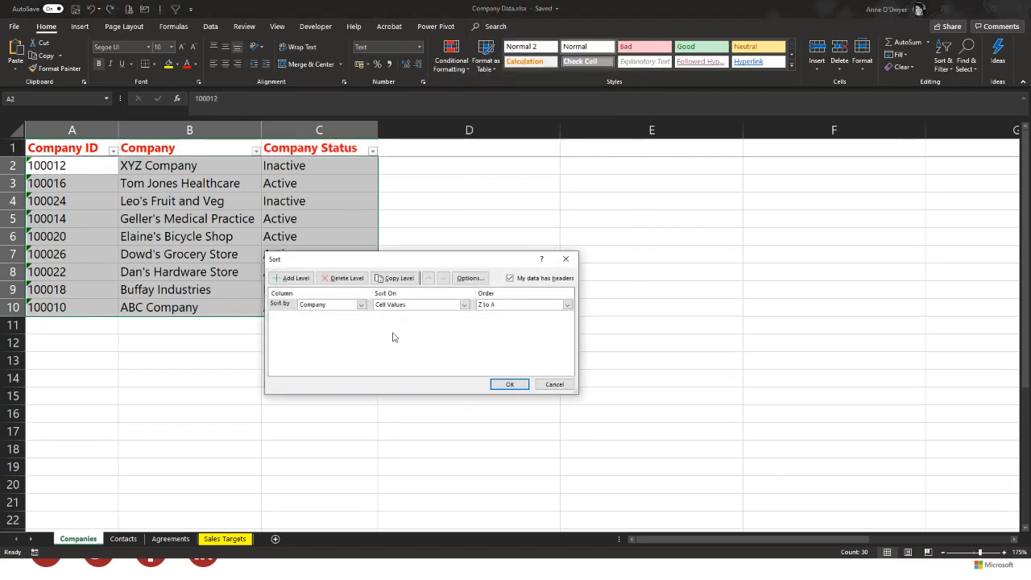
pyautogui.click(515, 306)
pyautogui.click(508, 316)
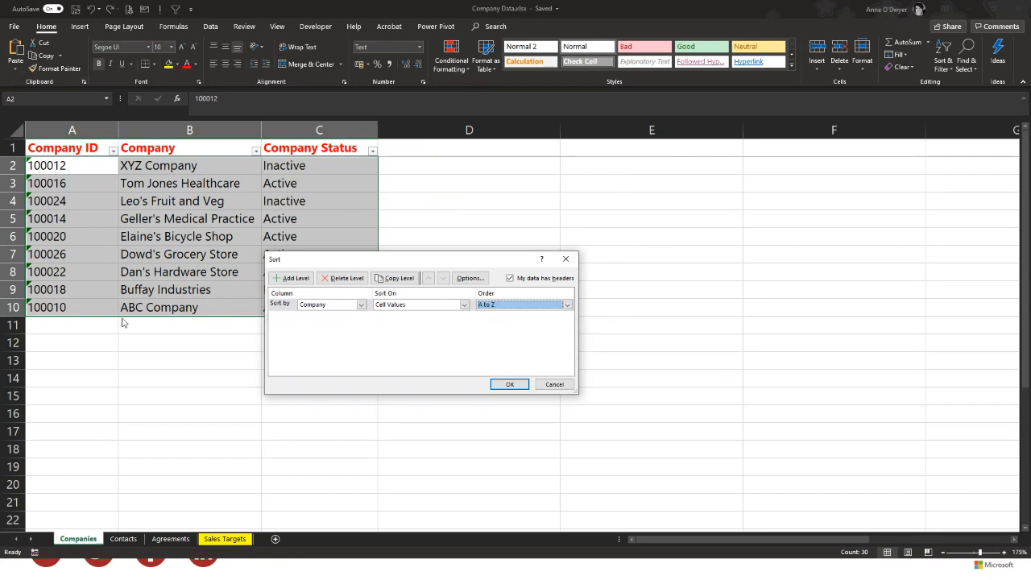
pyautogui.click(503, 385)
pyautogui.click(329, 205)
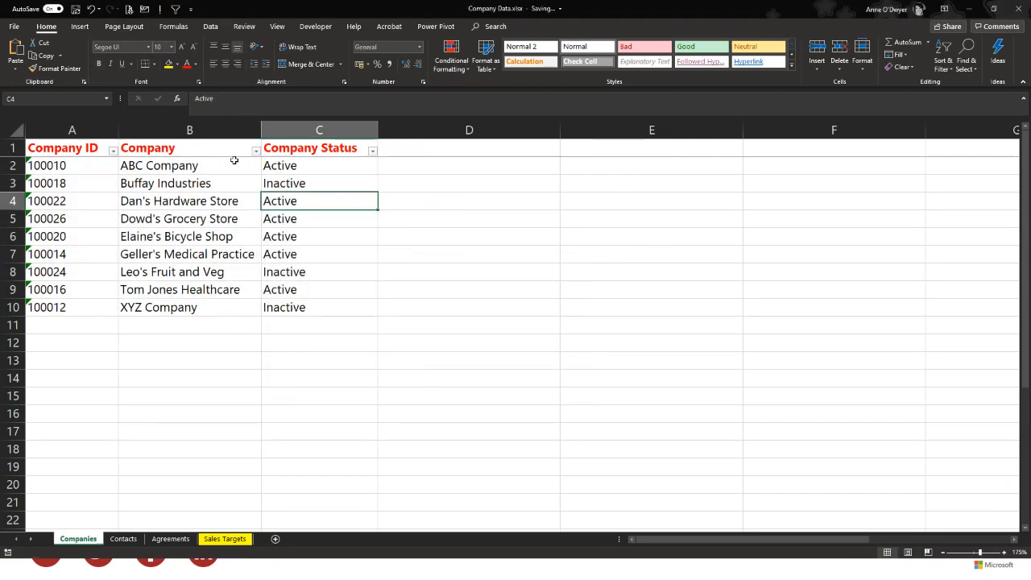
pyautogui.click(320, 256)
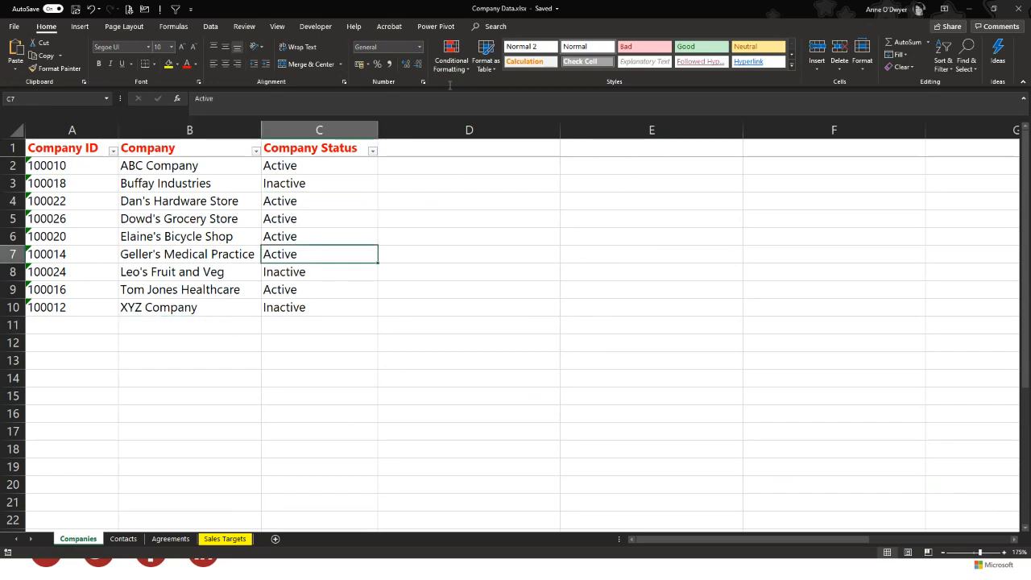
# Search the available commands for "flash", then close the search without running anything.
pyautogui.click(501, 26)
pyautogui.write('flash')
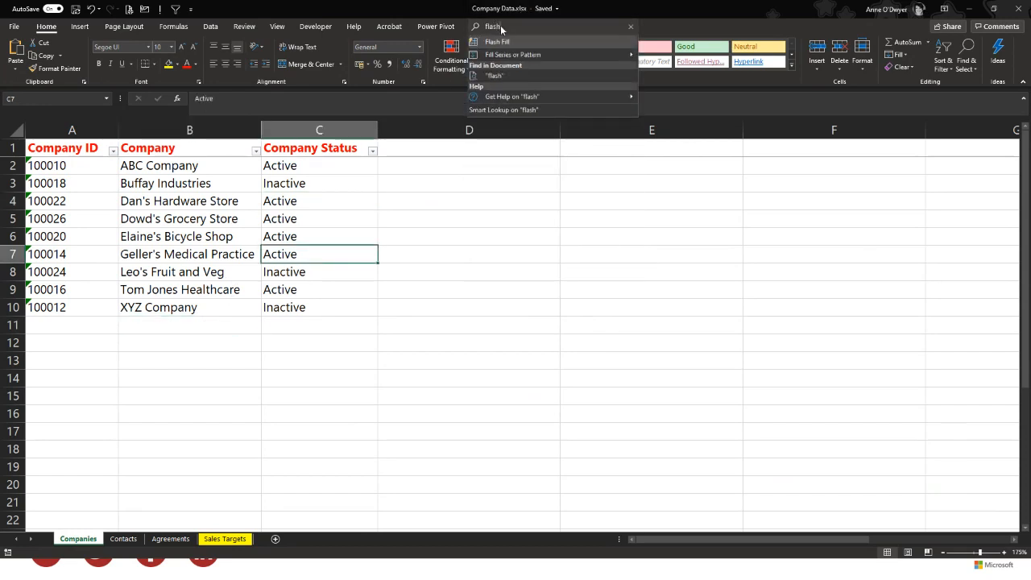
pyautogui.press('Escape')
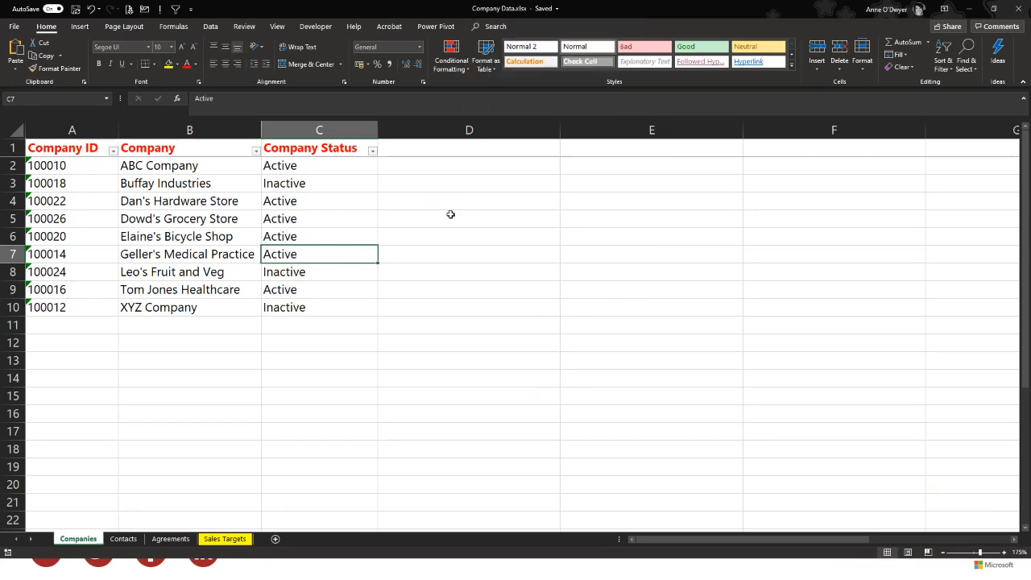
pyautogui.click(313, 216)
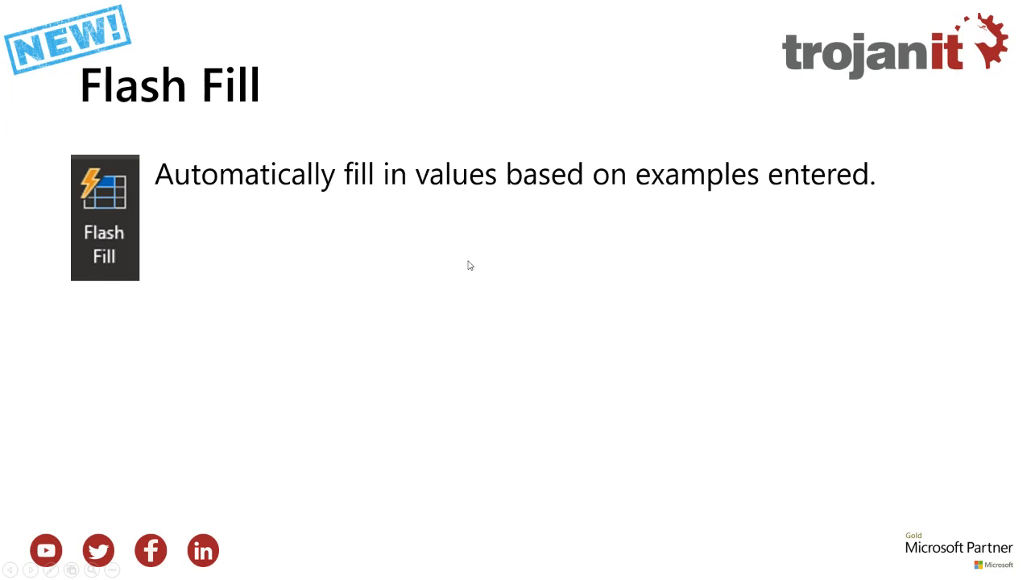
# Switch from the slide show back to the Company Data workbook in Excel.
pyautogui.hotkey('alt', 'Tab')
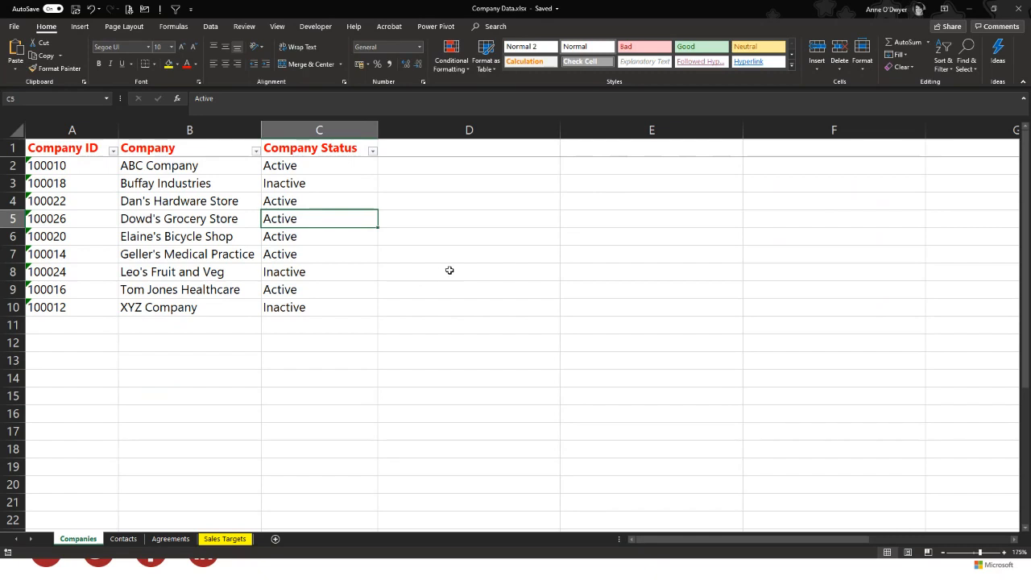
pyautogui.click(294, 251)
pyautogui.click(241, 232)
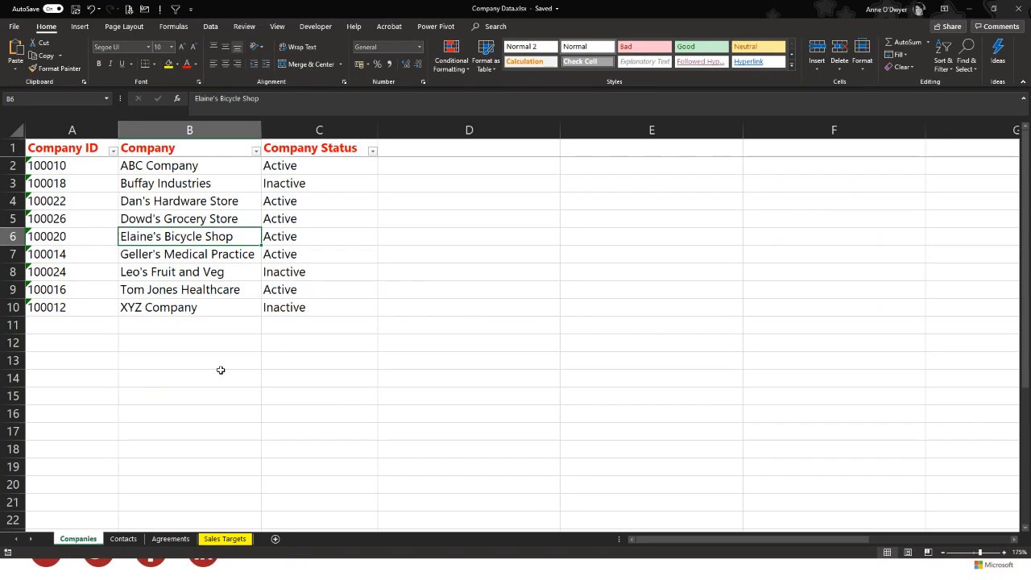
pyautogui.click(230, 214)
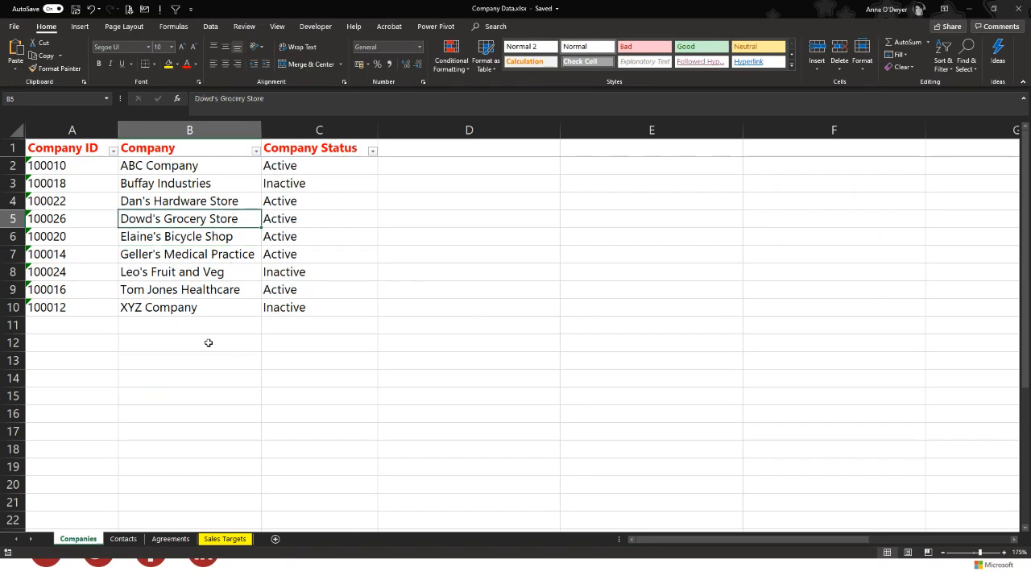
# Open the Contacts sheet and examine how the entries in the First Name and Last Name columns are written.
pyautogui.click(133, 541)
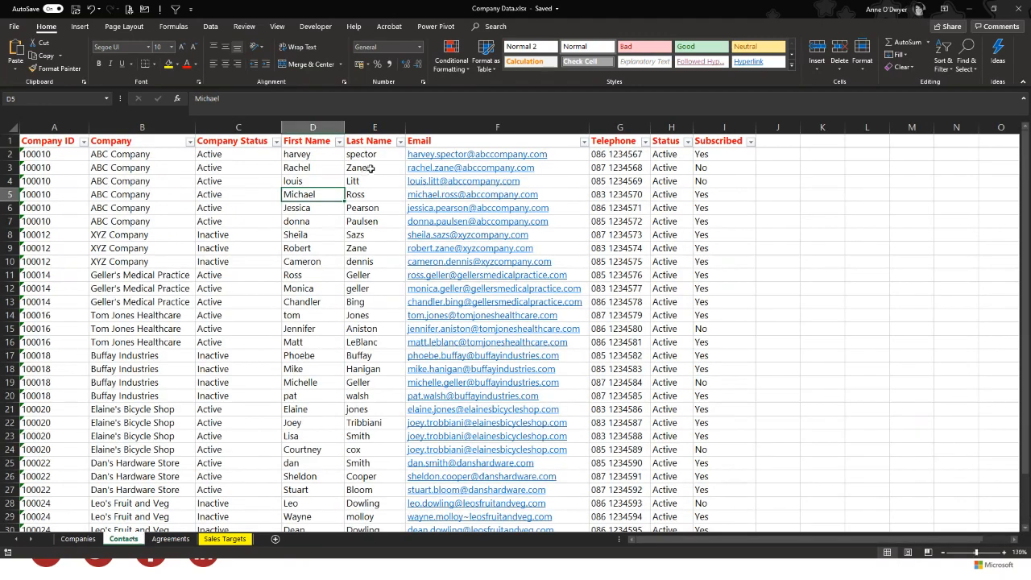
pyautogui.click(372, 167)
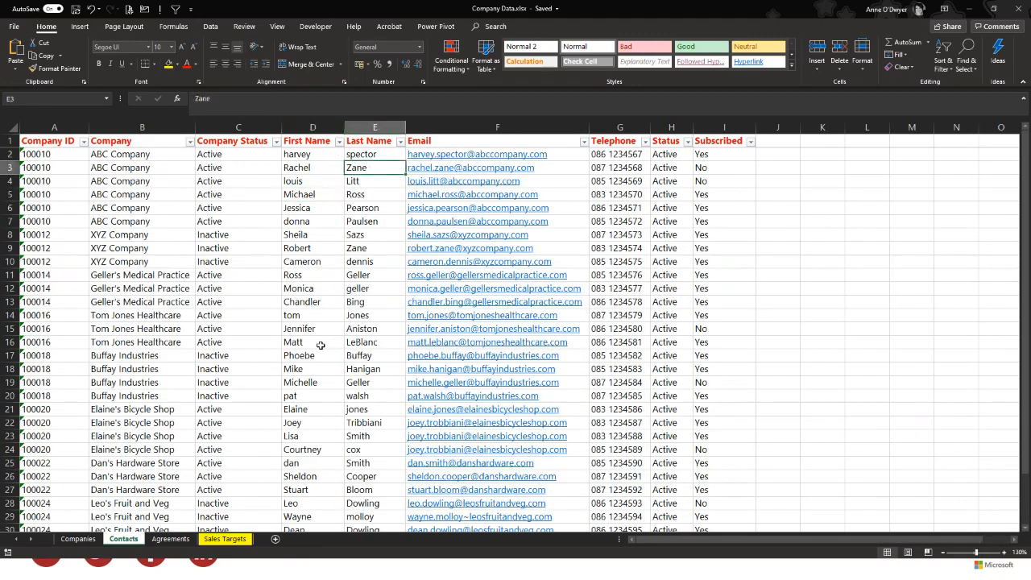
pyautogui.scroll(-4, 325, 219)
pyautogui.scroll(4, 329, 320)
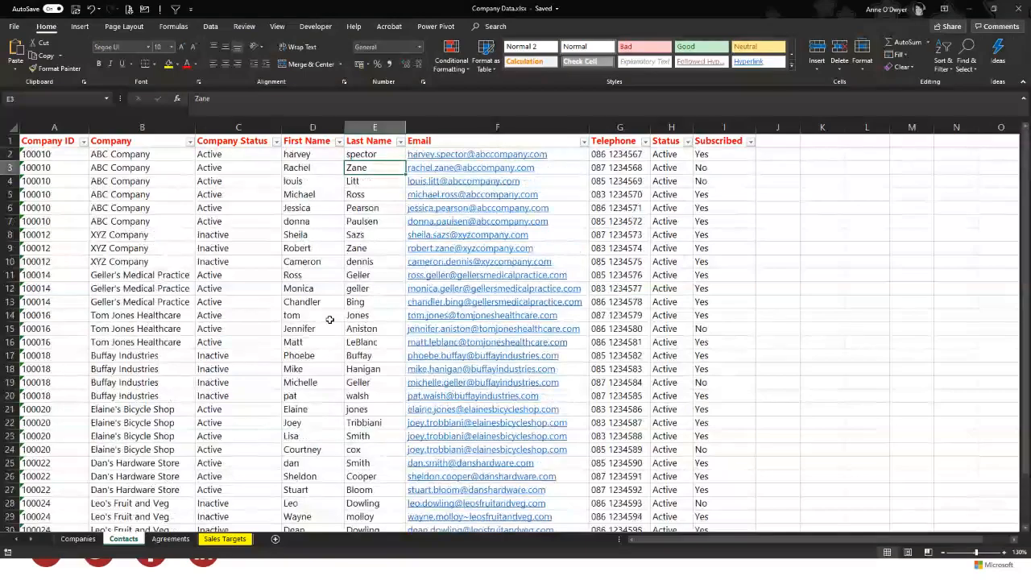
pyautogui.click(323, 155)
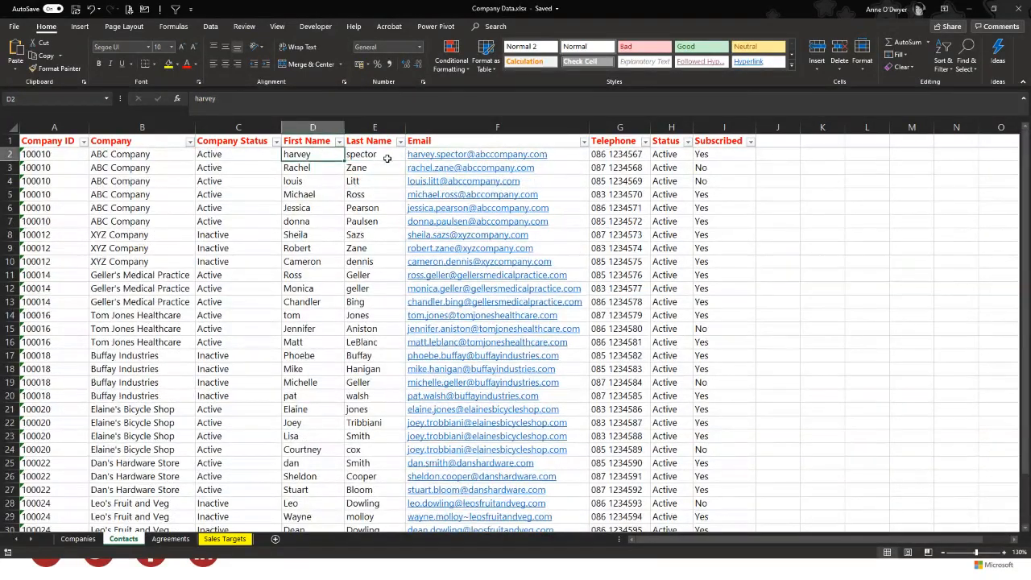
pyautogui.click(375, 180)
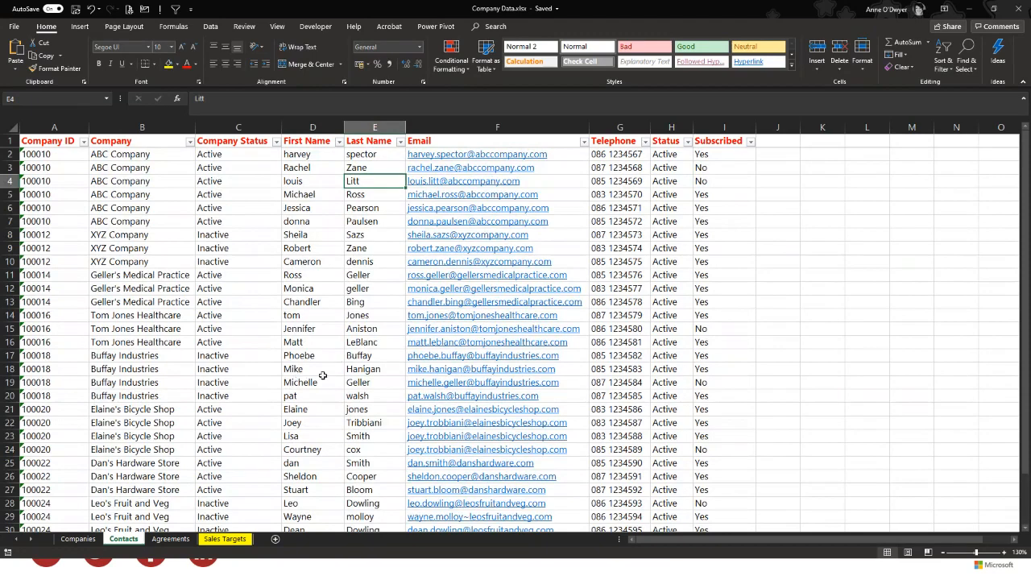
pyautogui.scroll(-2, 323, 375)
pyautogui.scroll(2, 323, 375)
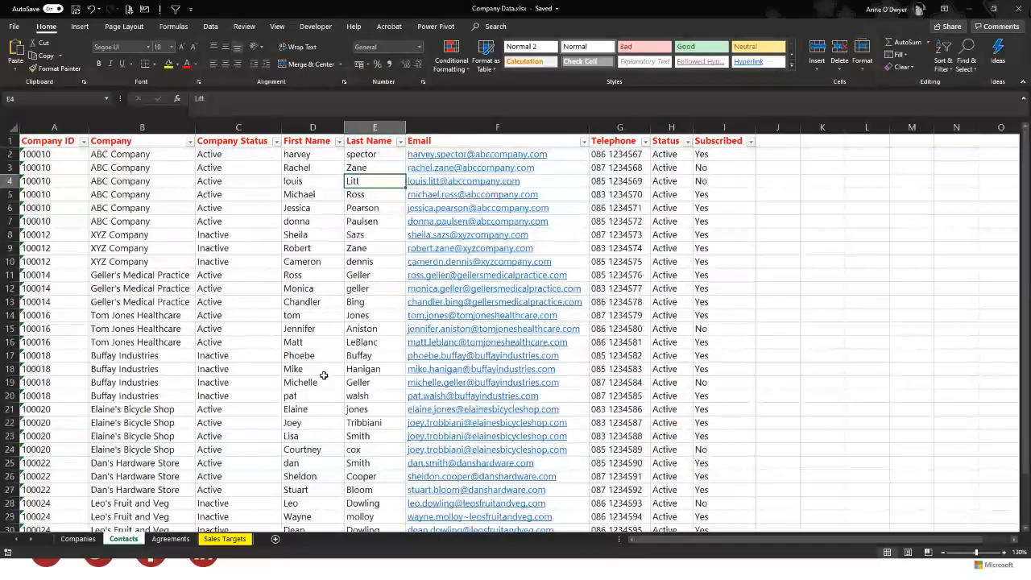
# Insert a new column before Email on the Contacts sheet and give it the heading "Contact Name".
pyautogui.click(441, 129)
pyautogui.rightClick(441, 130)
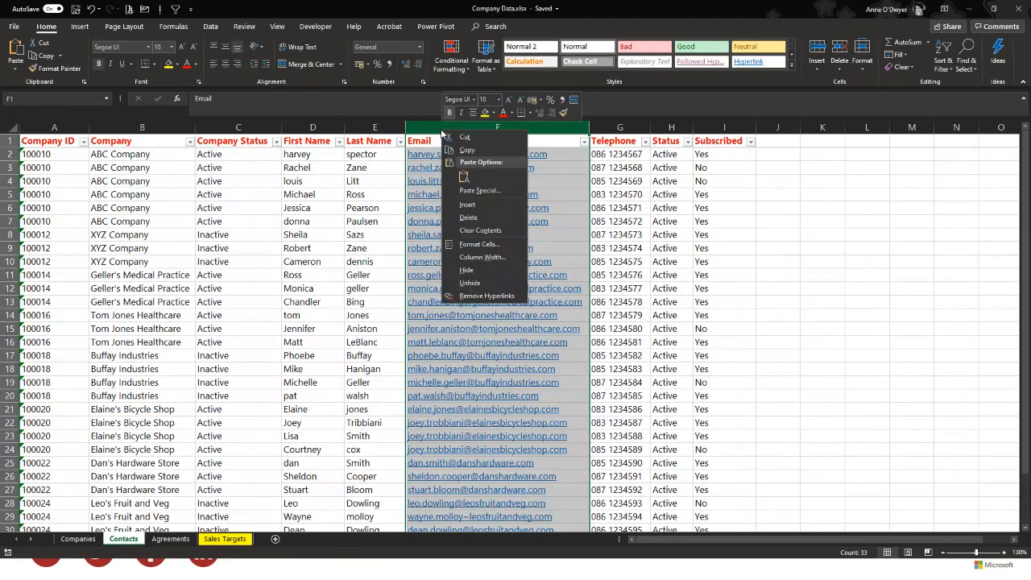
pyautogui.click(475, 204)
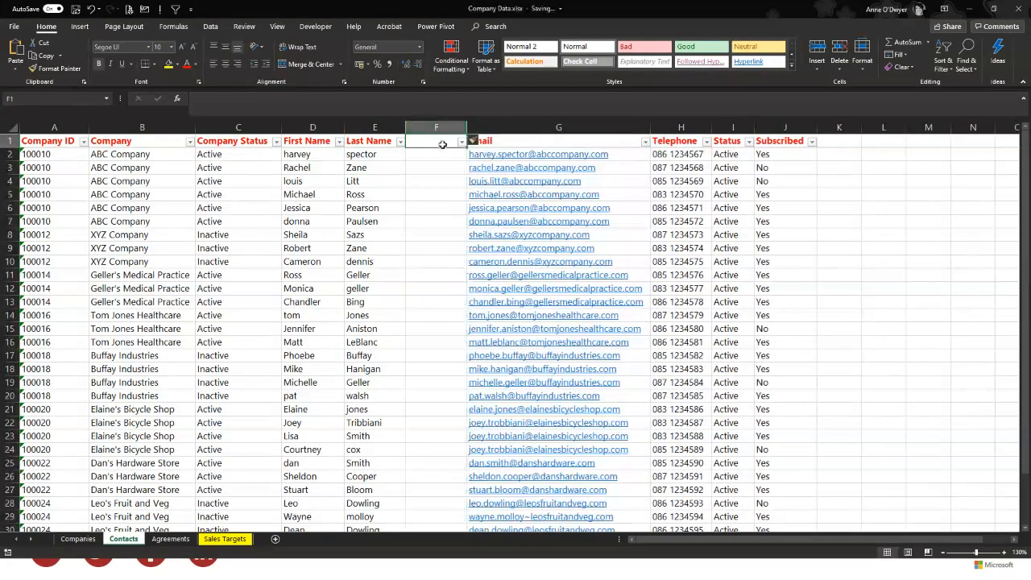
pyautogui.write('Contact')
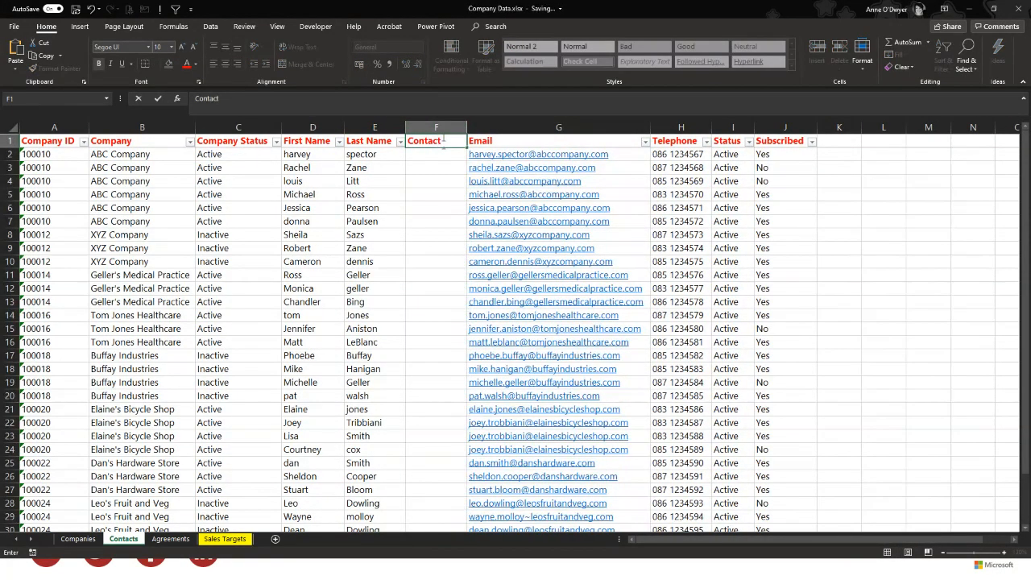
pyautogui.write(' Name')
pyautogui.press('Return')
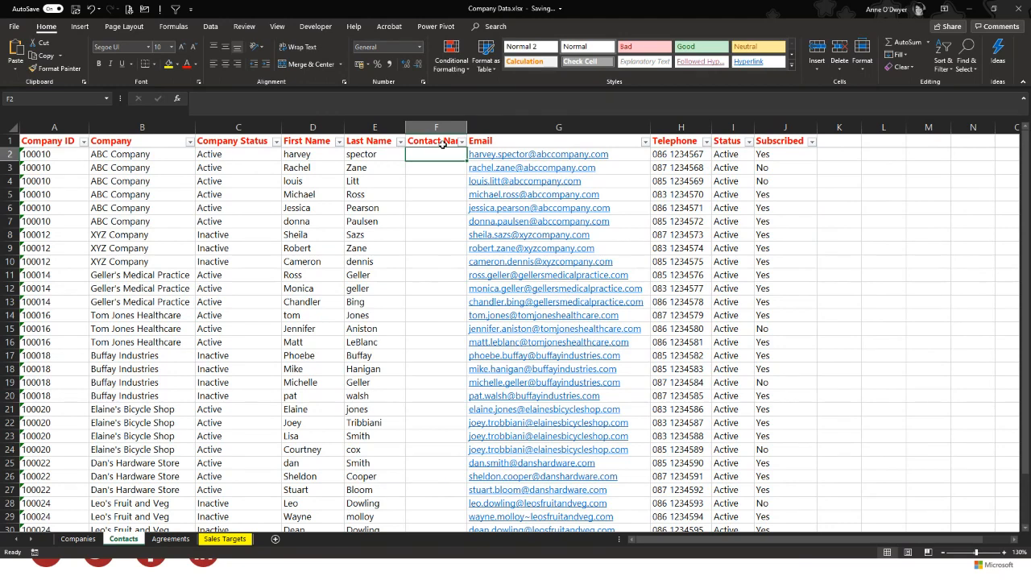
# Autofit the width of the Contact Name column to its heading.
pyautogui.click(433, 181)
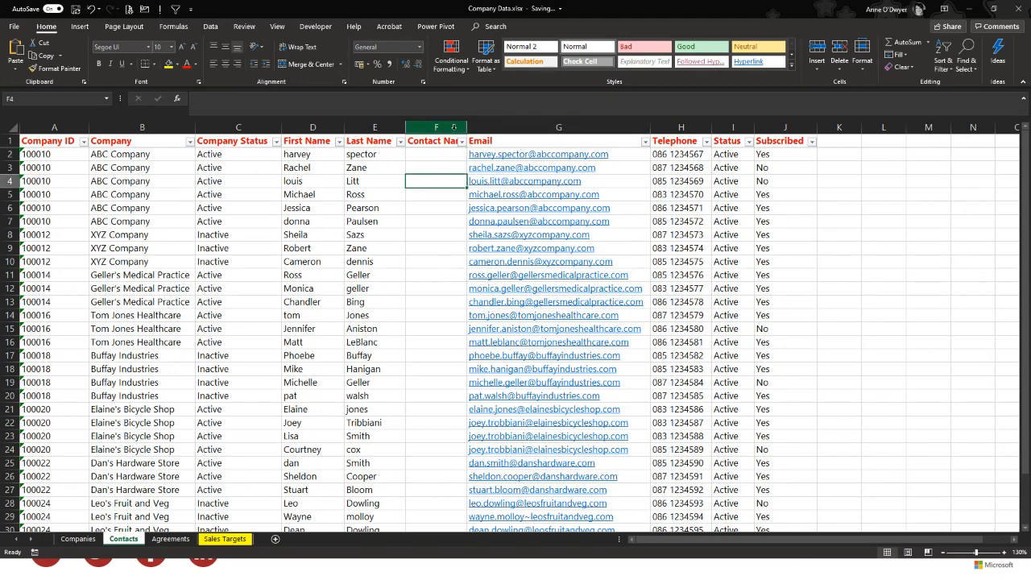
pyautogui.doubleClick(469, 129)
pyautogui.click(449, 205)
# Enter the first contact's full name in F2, with the first and last name capitalised and separated by a space.
pyautogui.click(446, 157)
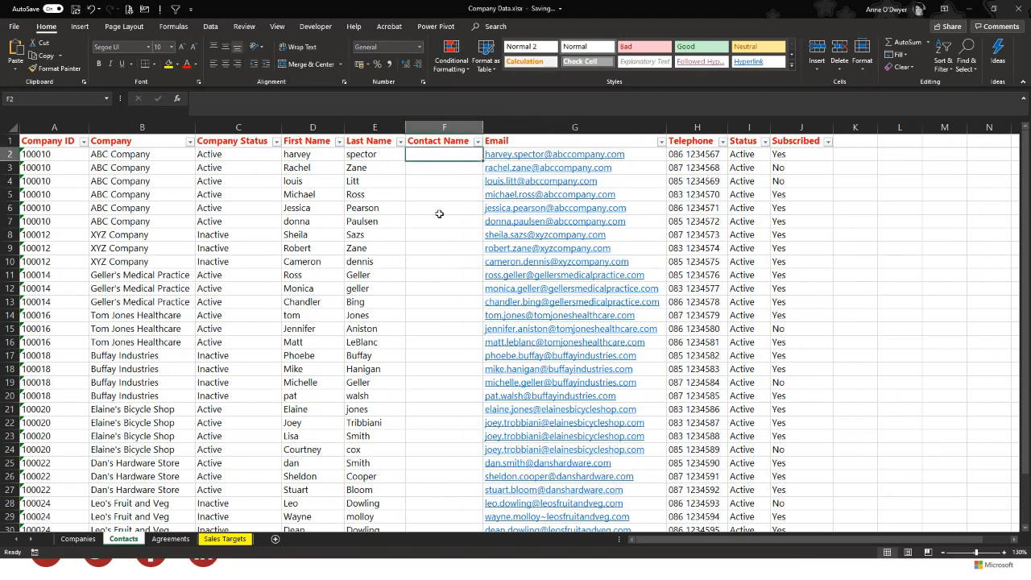
pyautogui.click(305, 154)
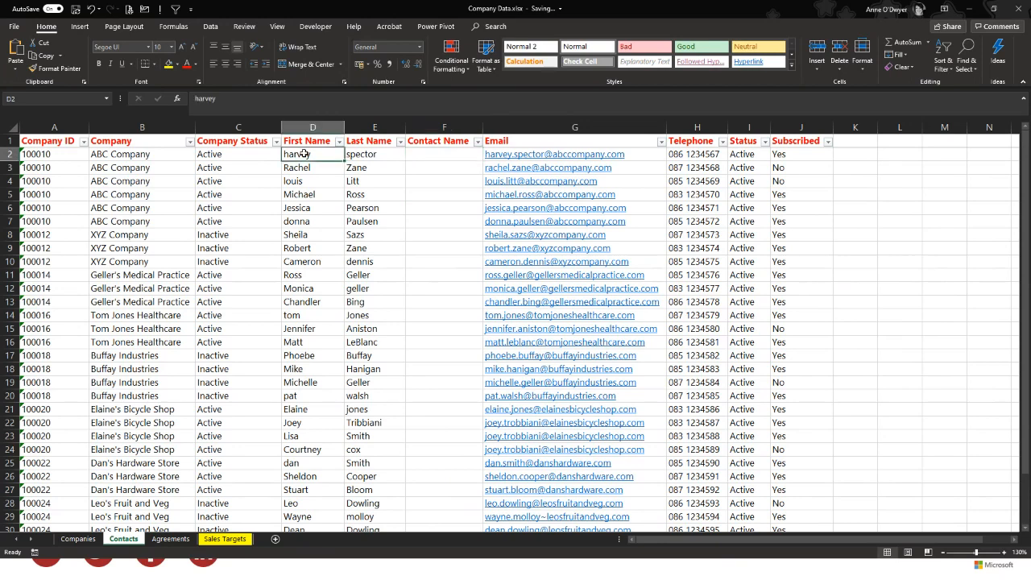
pyautogui.click(422, 155)
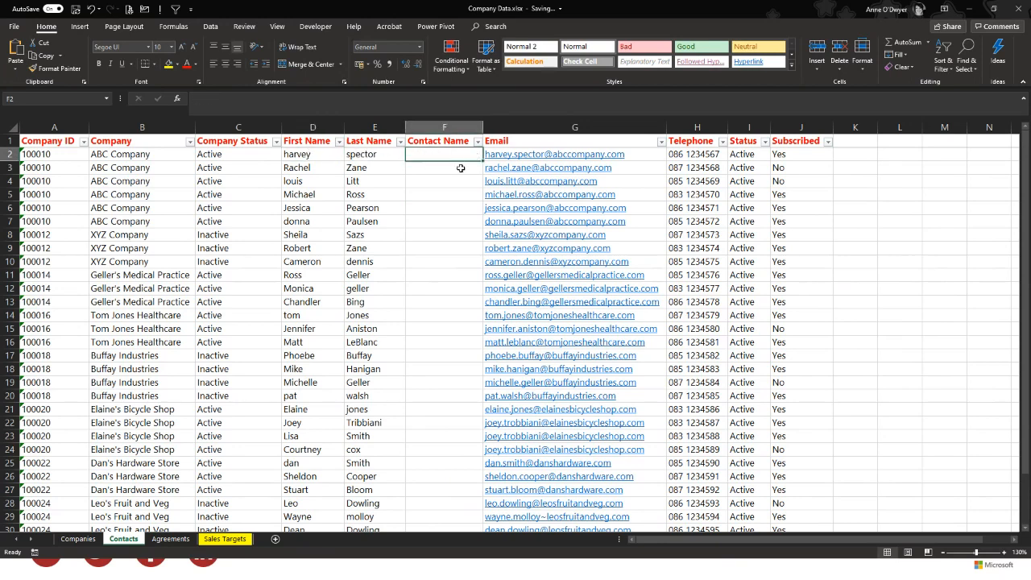
pyautogui.write('Harvey')
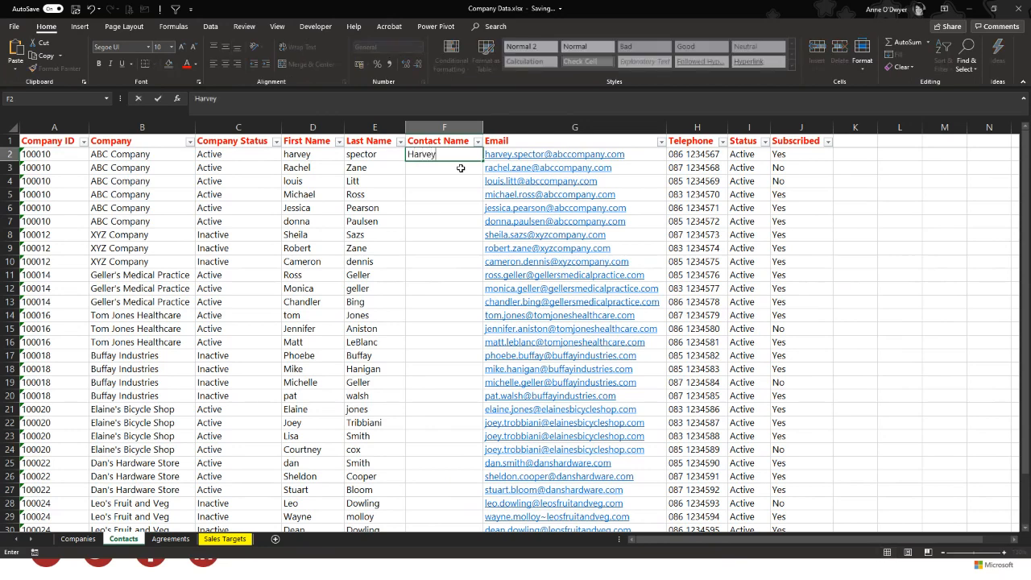
pyautogui.write(' Spector')
pyautogui.press('Return')
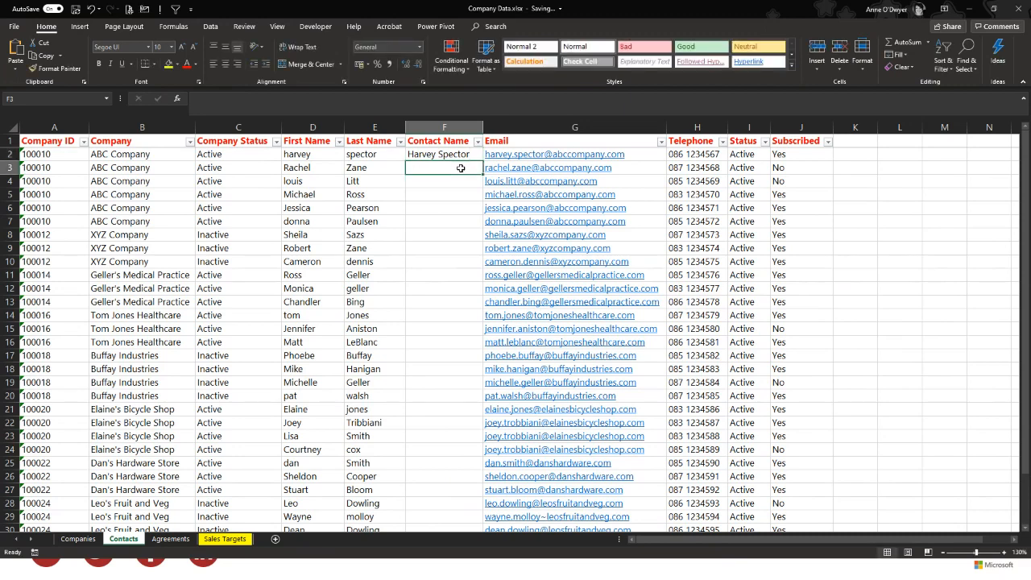
# Flash Fill the rest of the Contact Name column from F3 down and review the filled names.
pyautogui.click(218, 29)
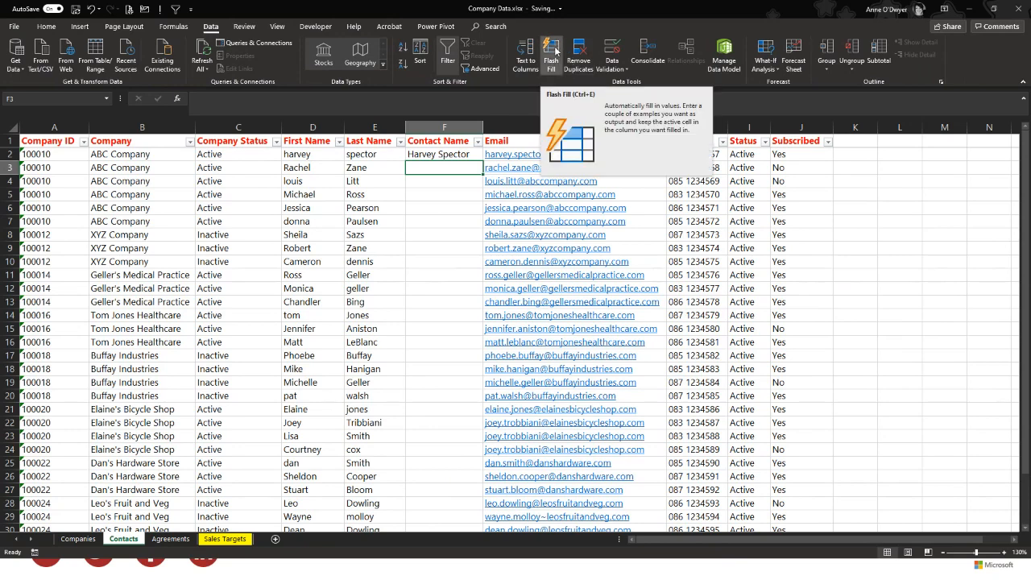
pyautogui.click(554, 50)
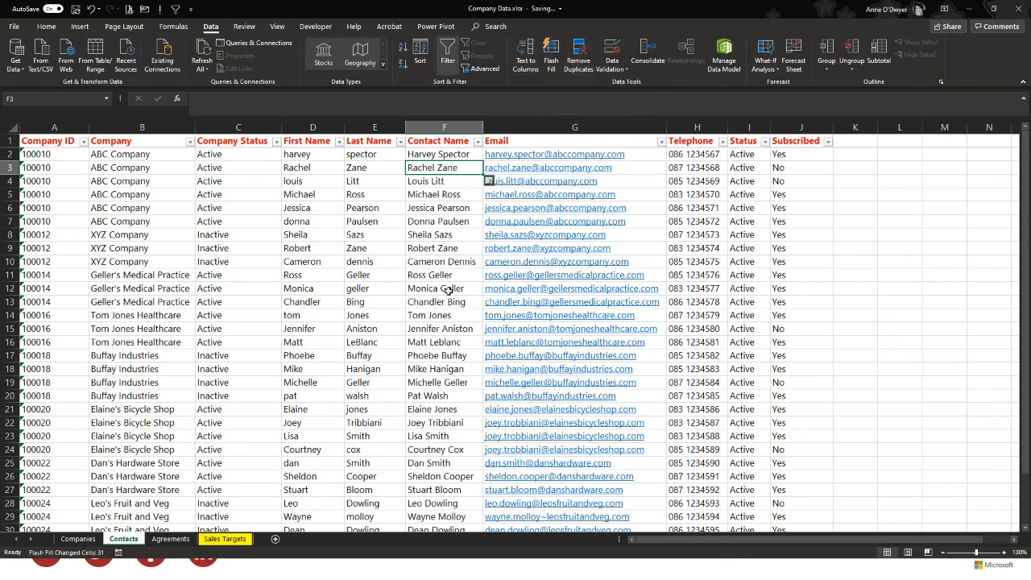
pyautogui.scroll(-3, 447, 290)
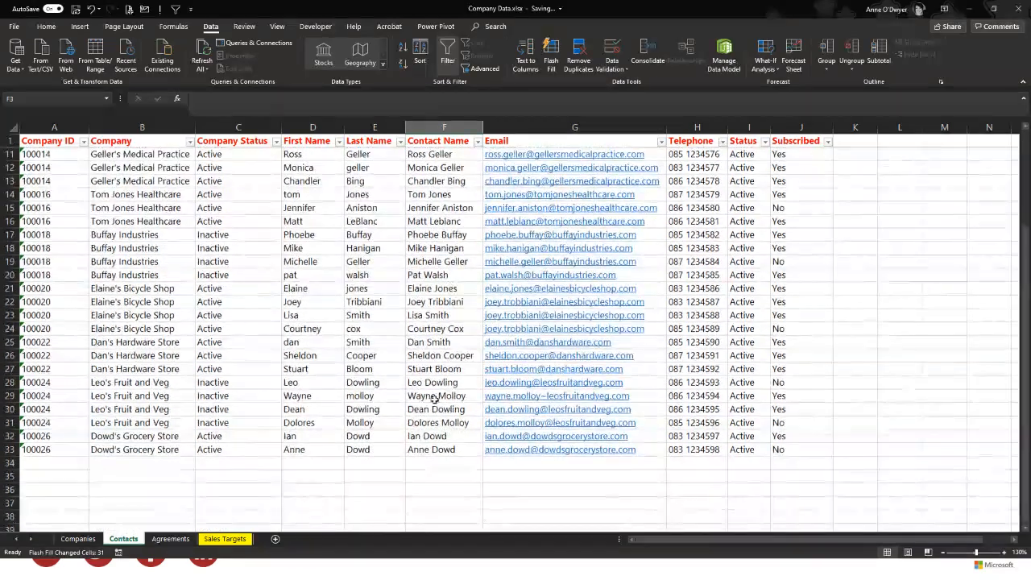
pyautogui.scroll(1, 421, 420)
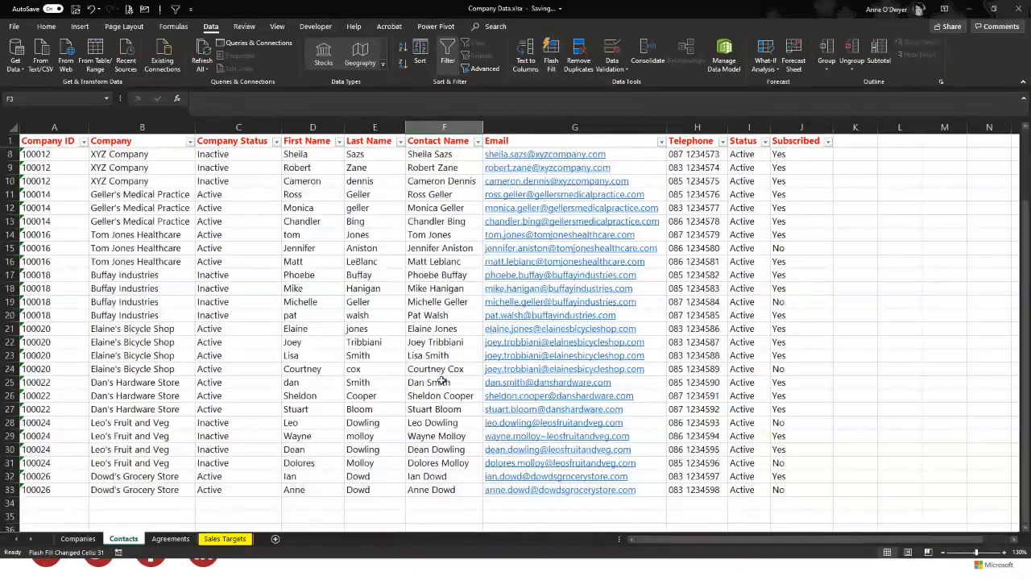
pyautogui.click(438, 382)
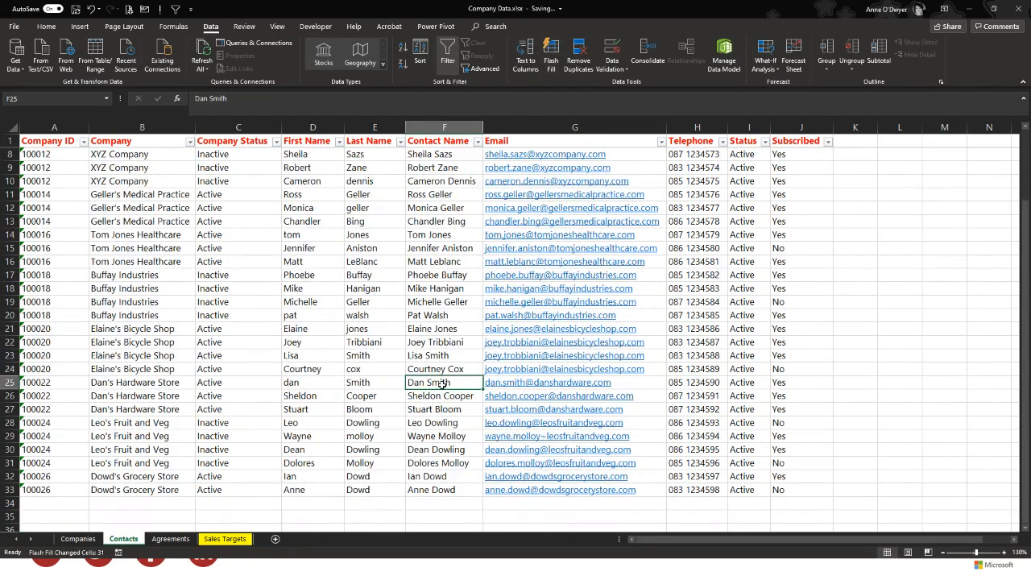
pyautogui.scroll(2, 442, 384)
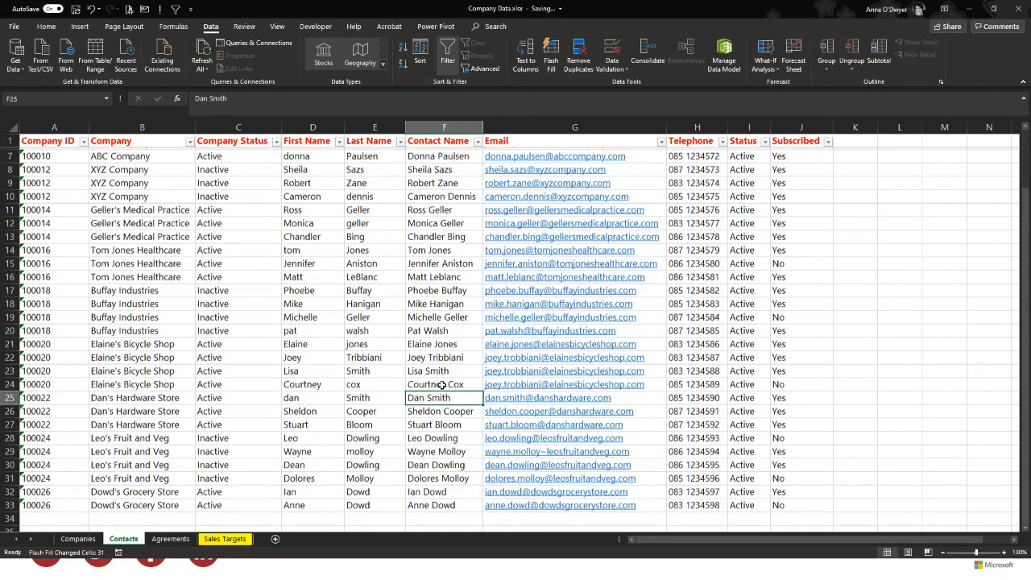
pyautogui.click(432, 168)
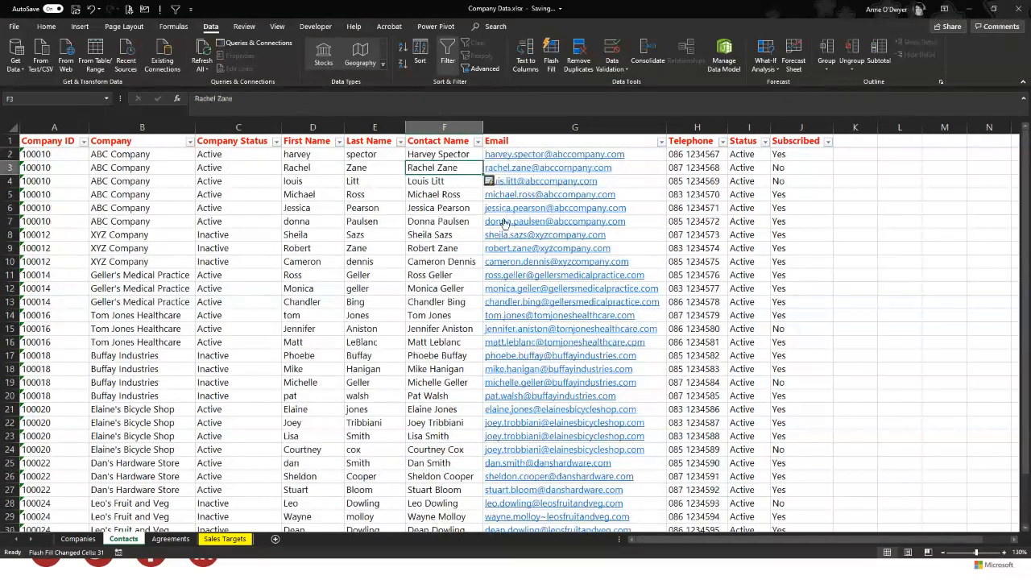
pyautogui.click(442, 238)
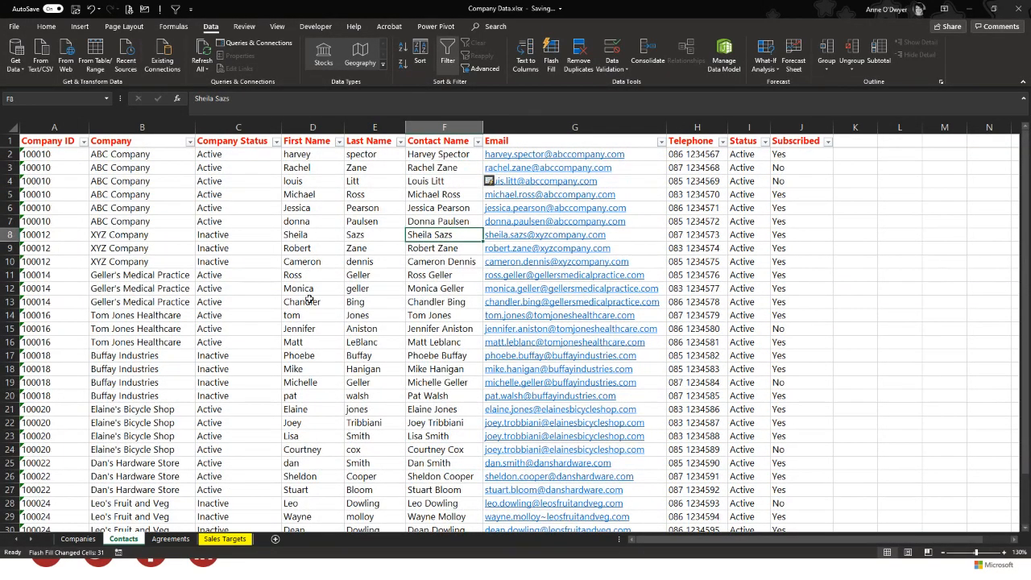
# Edit the full name in F2 to separate first and last name with " - ", updating the flash-filled Contact Name column to match.
pyautogui.click(256, 275)
pyautogui.click(349, 210)
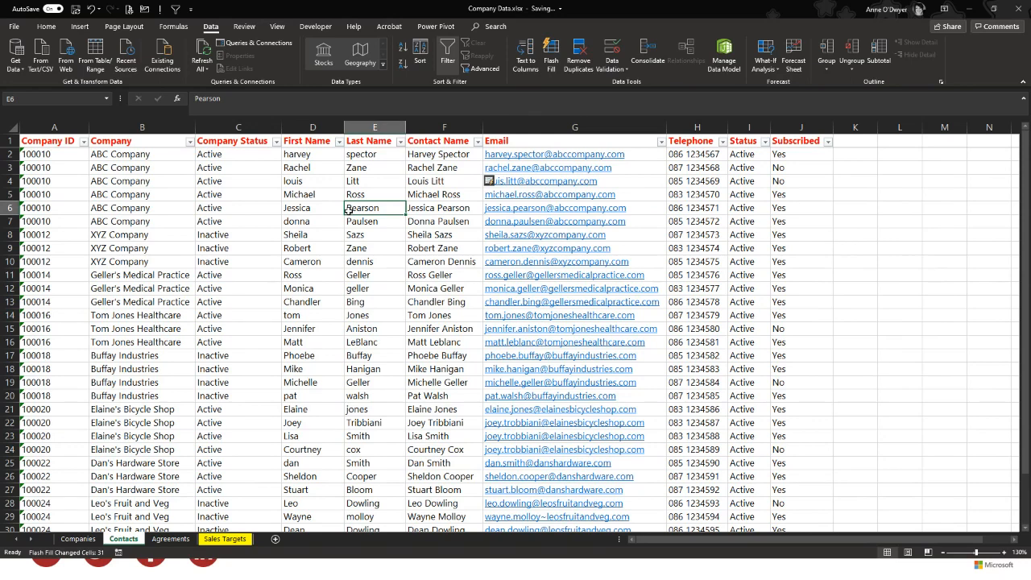
pyautogui.click(459, 155)
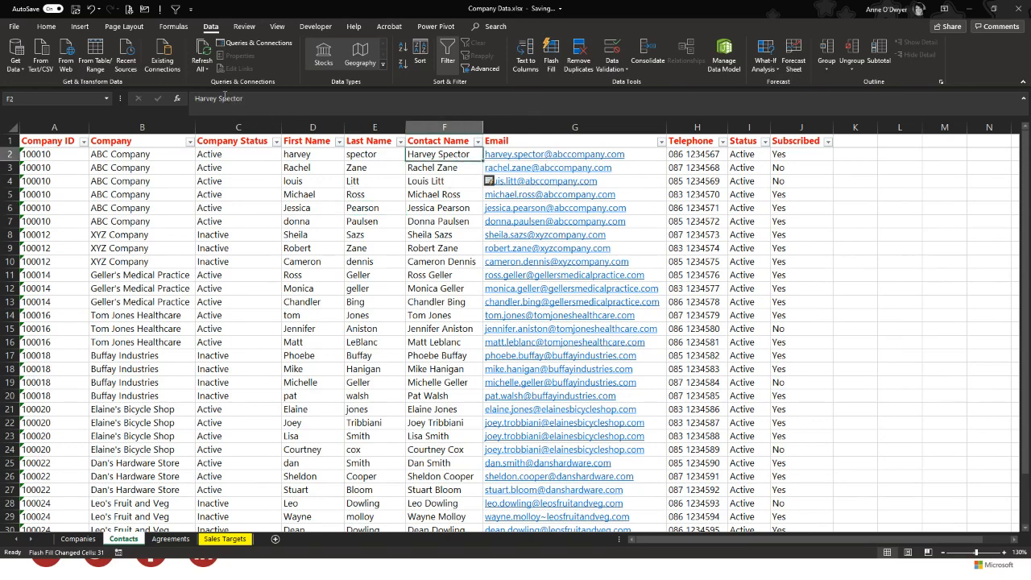
pyautogui.click(218, 98)
pyautogui.write('-')
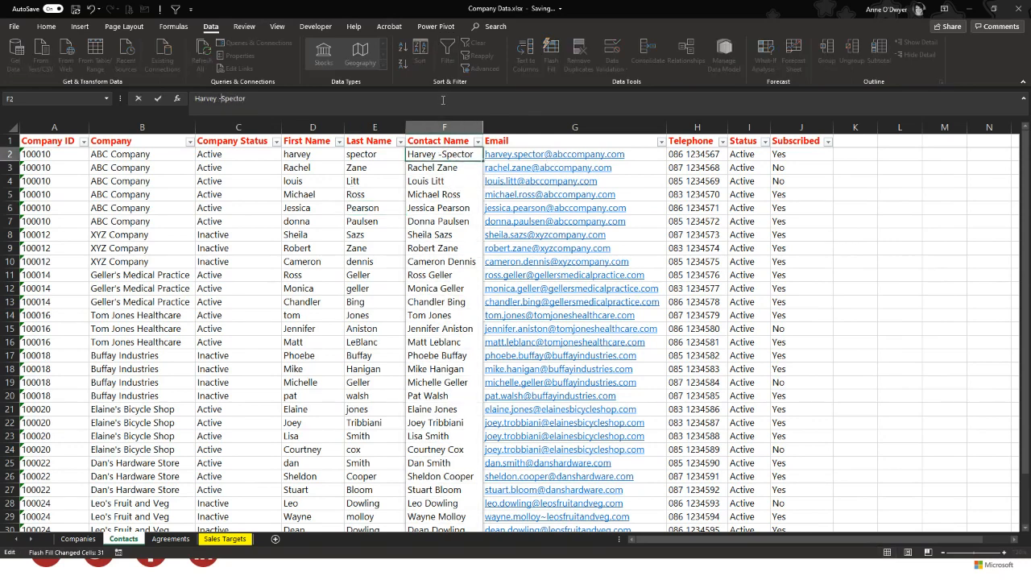
pyautogui.press('Return')
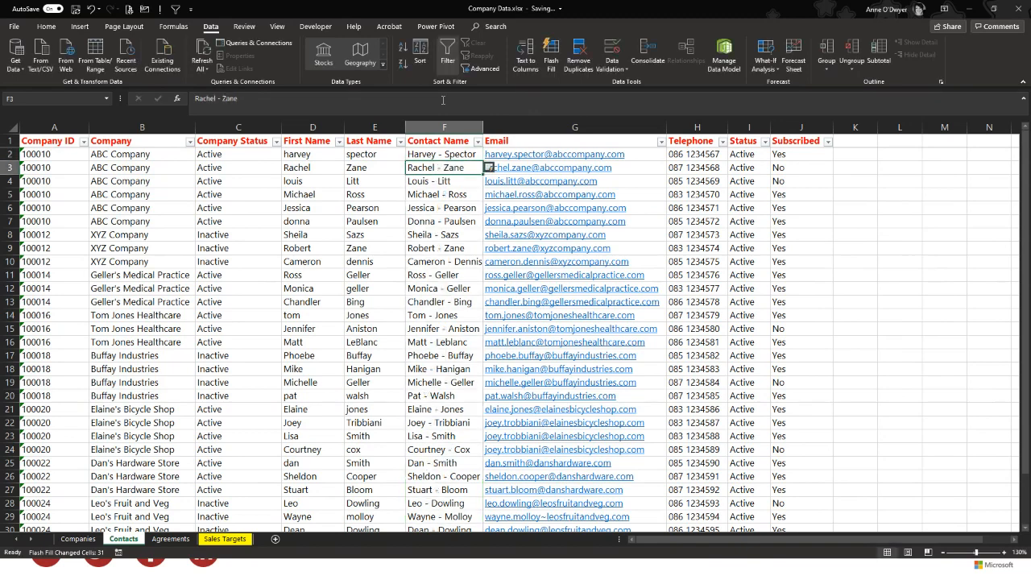
# Autofit the Contact Name column and review the hyphenated names down to the end of the list.
pyautogui.doubleClick(482, 127)
pyautogui.click(459, 274)
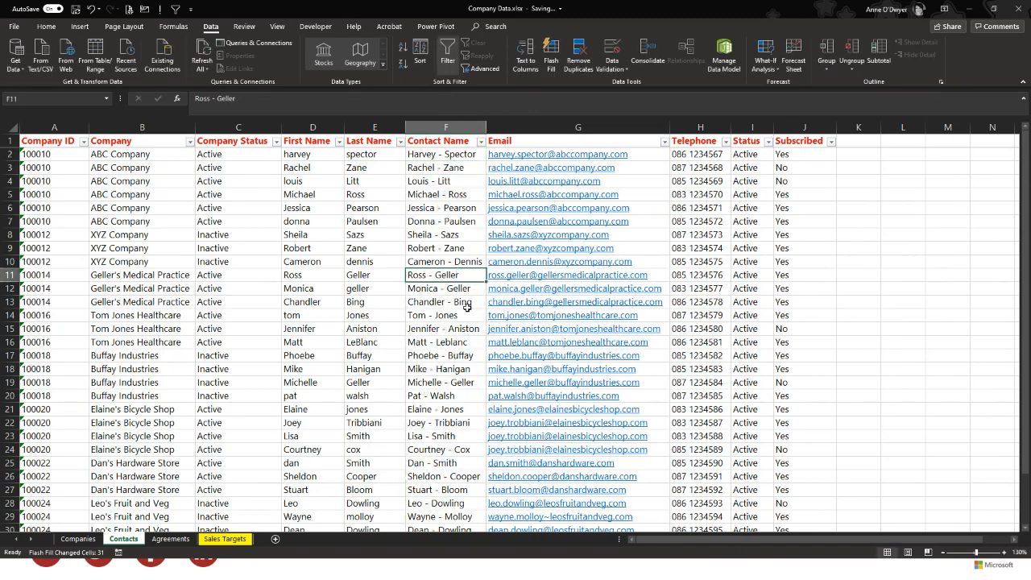
pyautogui.scroll(-2, 466, 307)
pyautogui.hotkey('ctrl', 'Down')
pyautogui.scroll(1, 441, 392)
pyautogui.scroll(-8, 441, 392)
pyautogui.scroll(9, 441, 392)
pyautogui.click(456, 250)
pyautogui.click(443, 182)
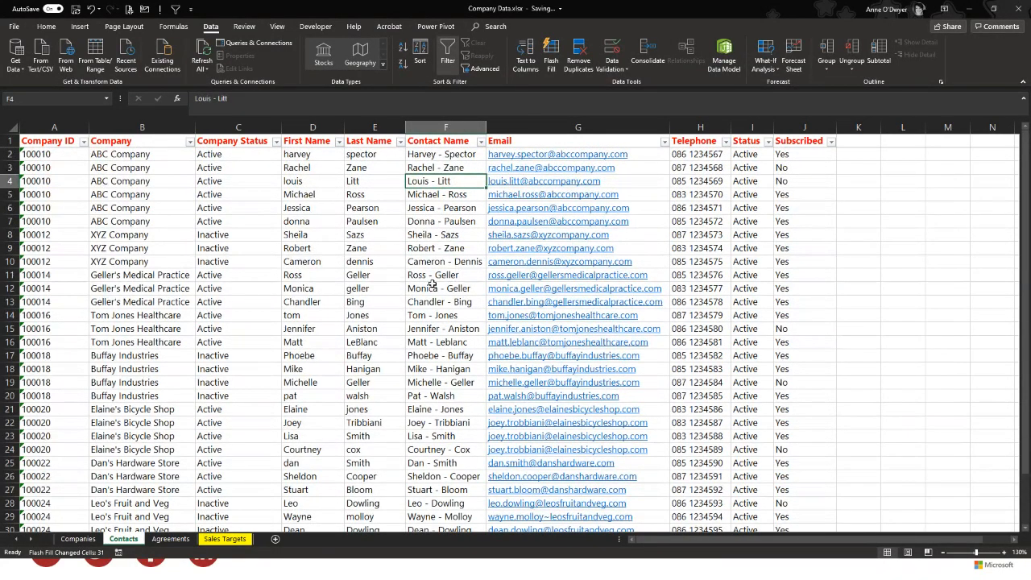
pyautogui.hotkey('alt', 'Tab')
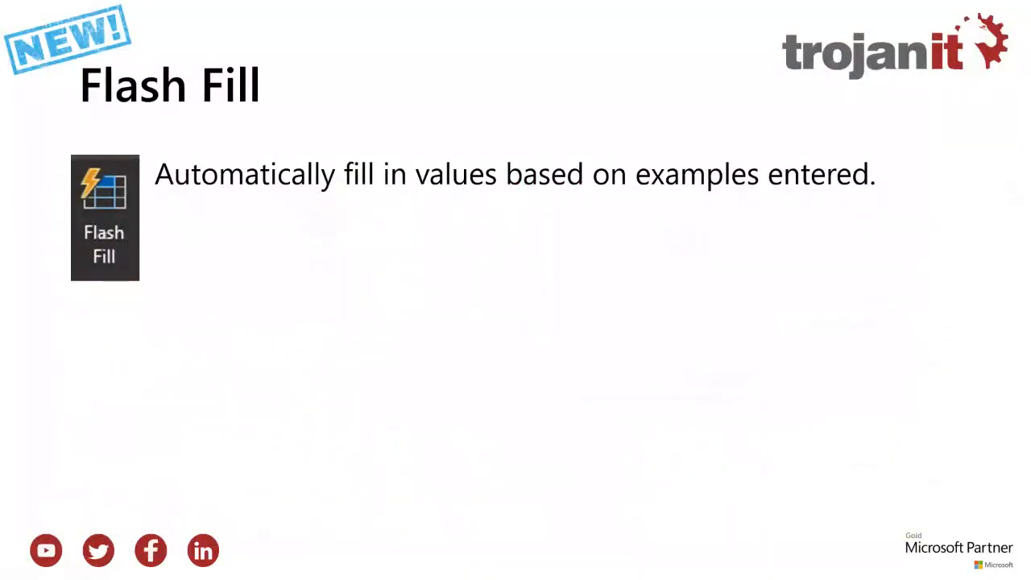
pyautogui.press('Right')
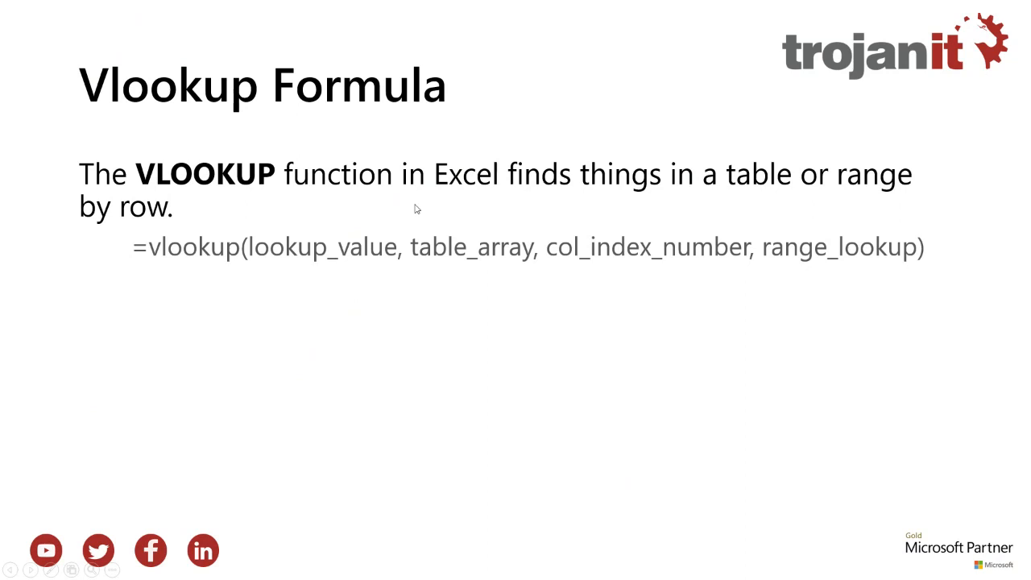
pyautogui.click(297, 250)
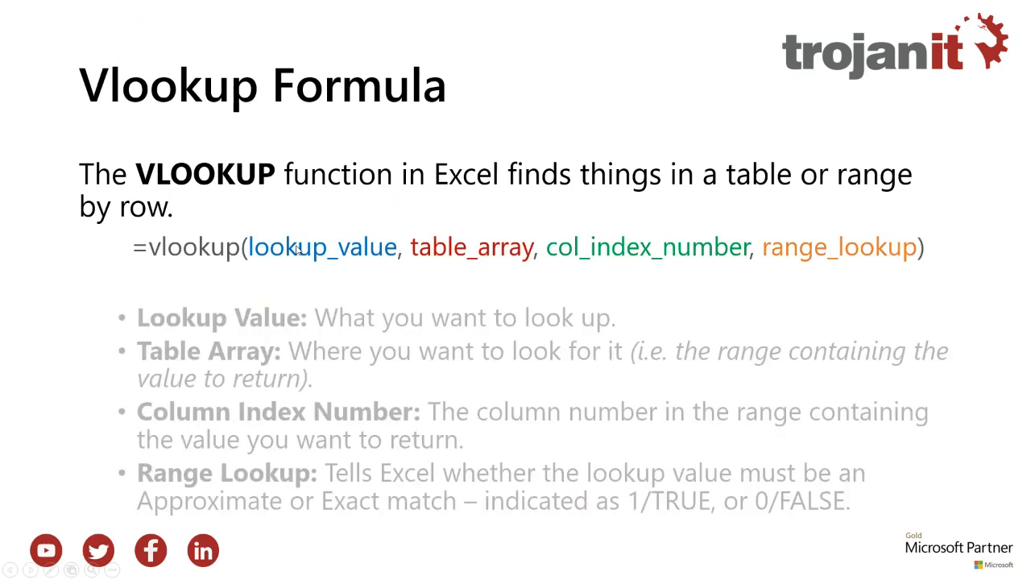
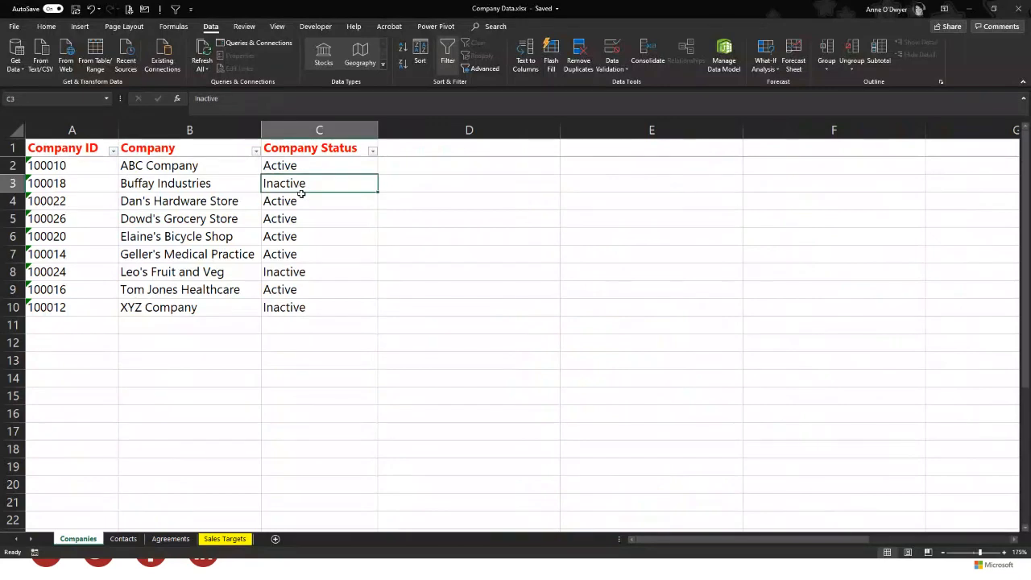
# Add the heading "Company Status" in I1 of the Agreements sheet, beside Agreement Status.
pyautogui.click(288, 271)
pyautogui.click(292, 306)
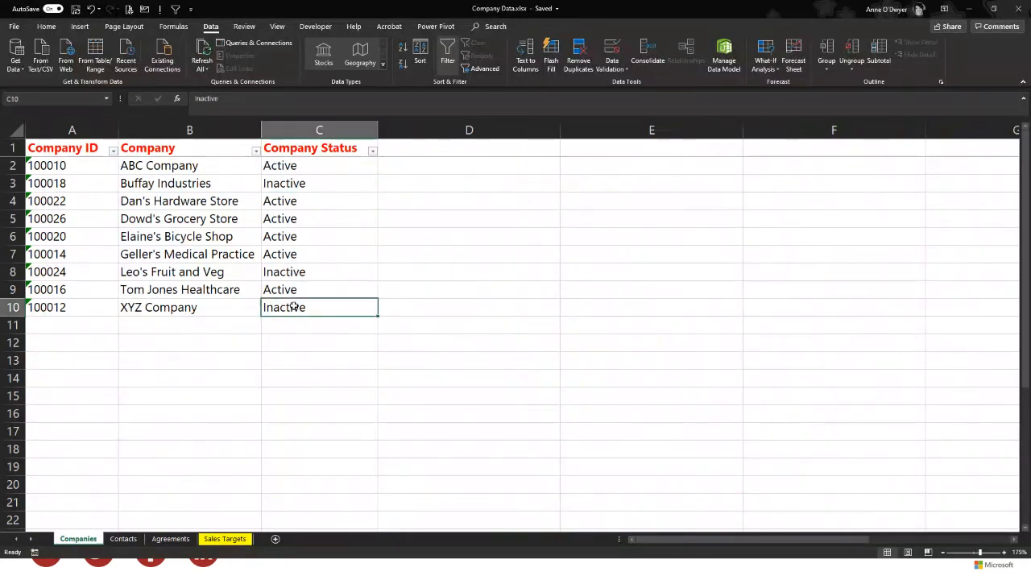
pyautogui.click(170, 538)
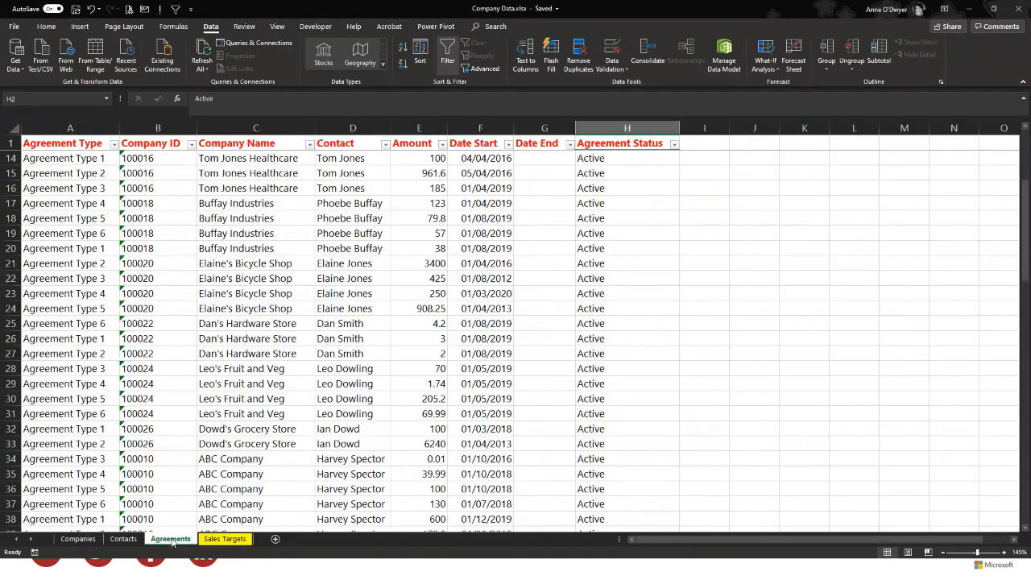
pyautogui.click(640, 188)
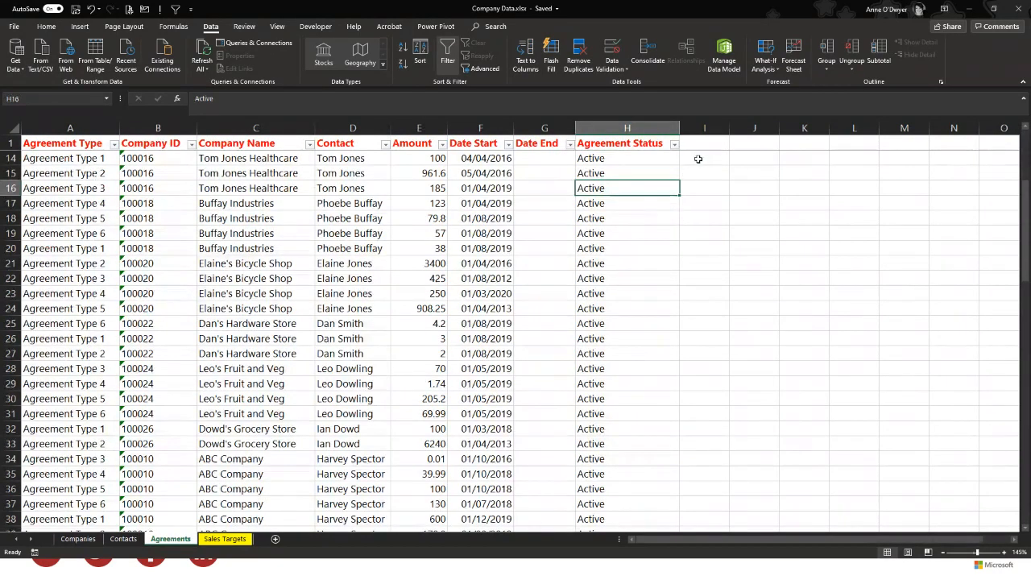
pyautogui.click(695, 141)
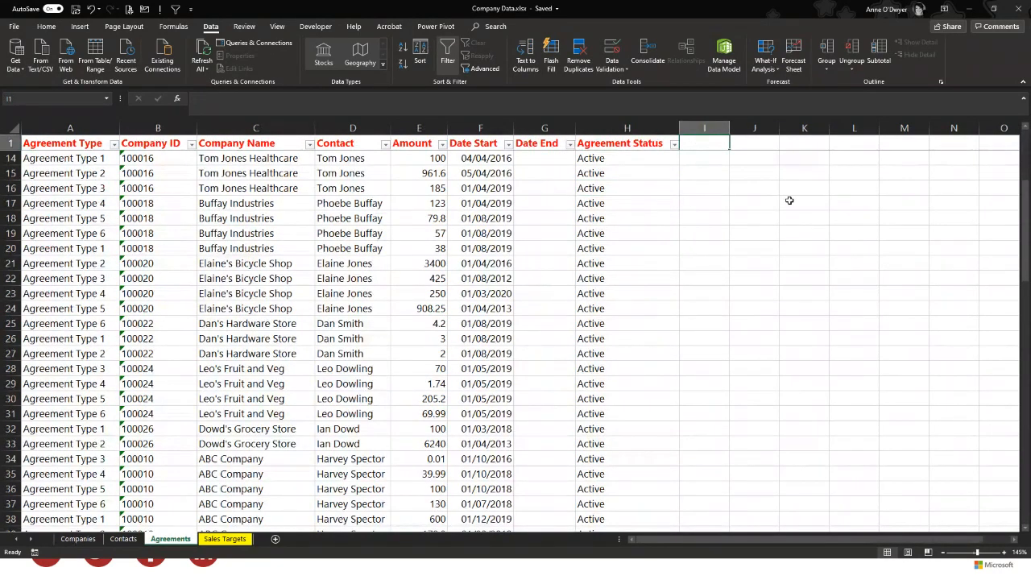
pyautogui.write('Compan')
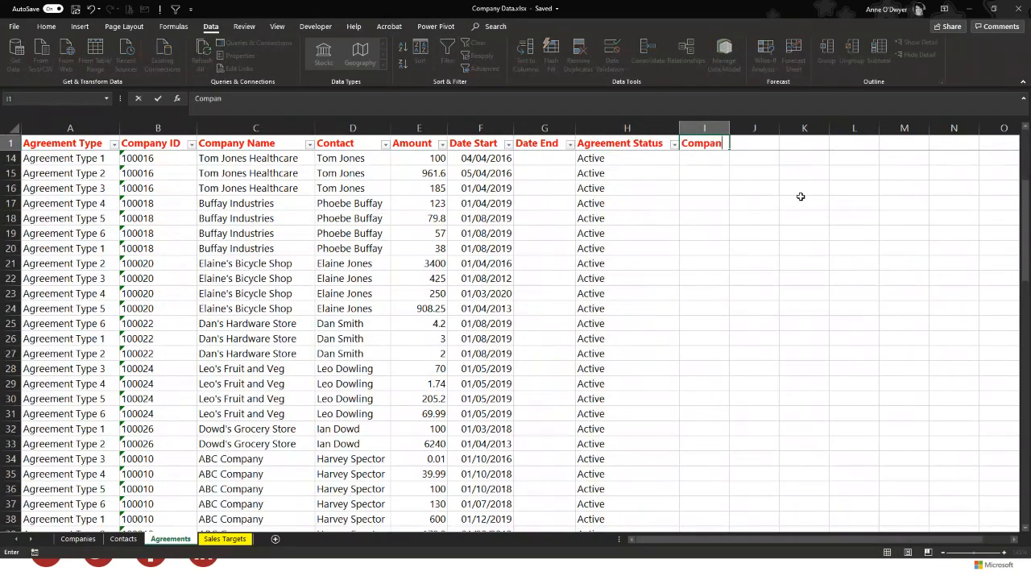
pyautogui.write('y Status')
pyautogui.press('Return')
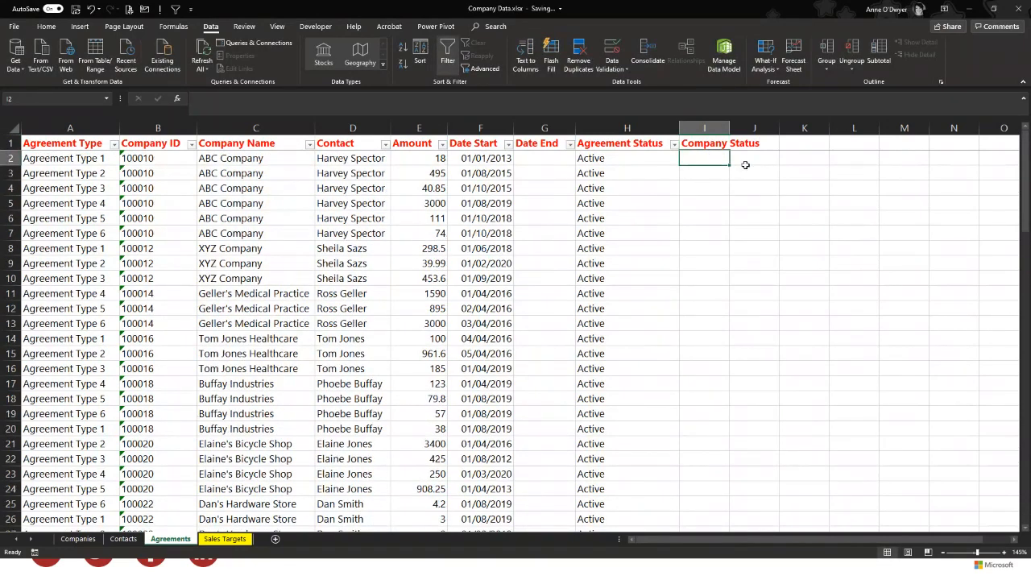
# Begin a VLOOKUP formula in I2 with column C:C as lookup value and Companies!B2:C10 as table array.
pyautogui.write('=vl')
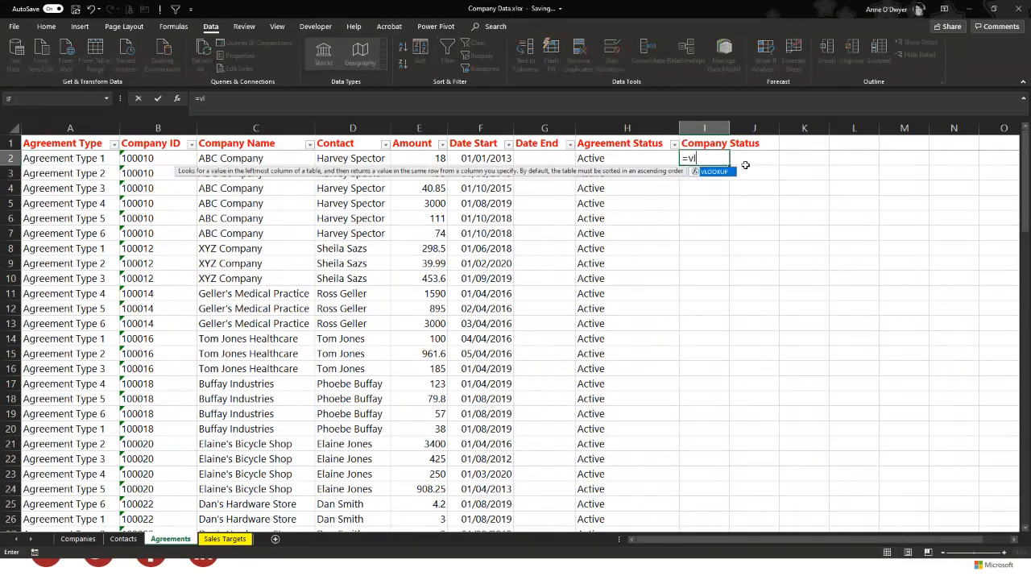
pyautogui.write('ookup(')
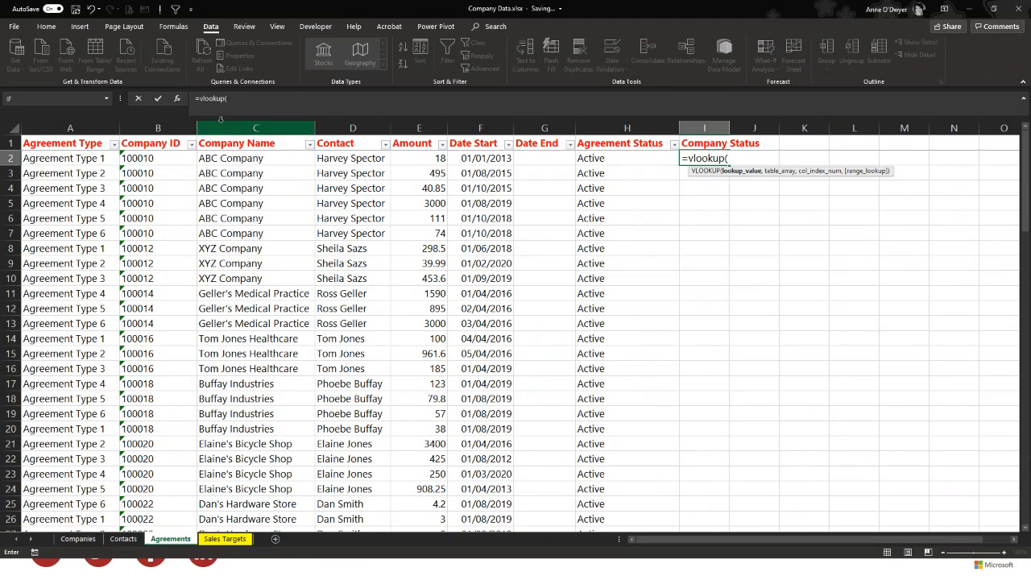
pyautogui.click(248, 125)
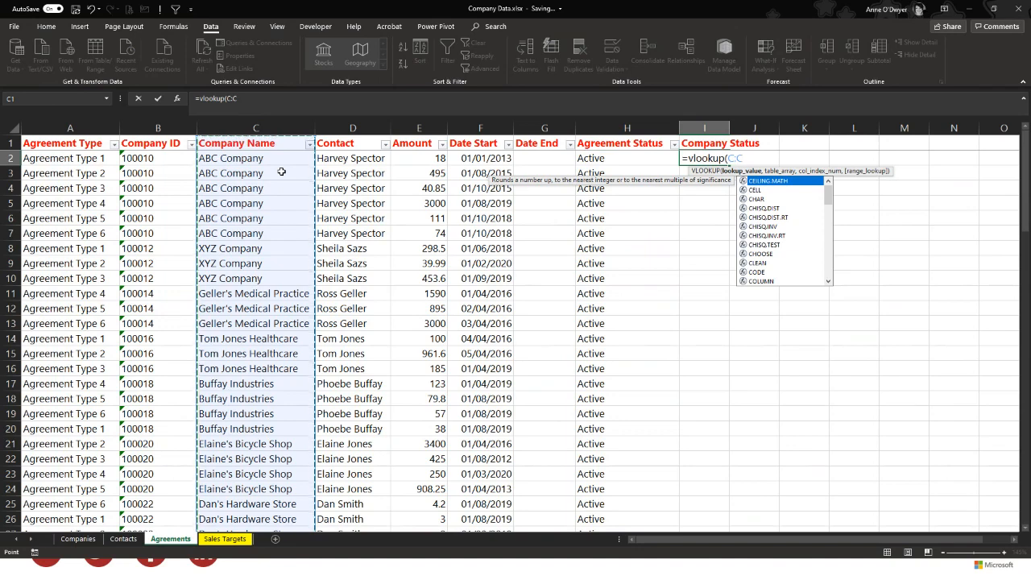
pyautogui.write(',')
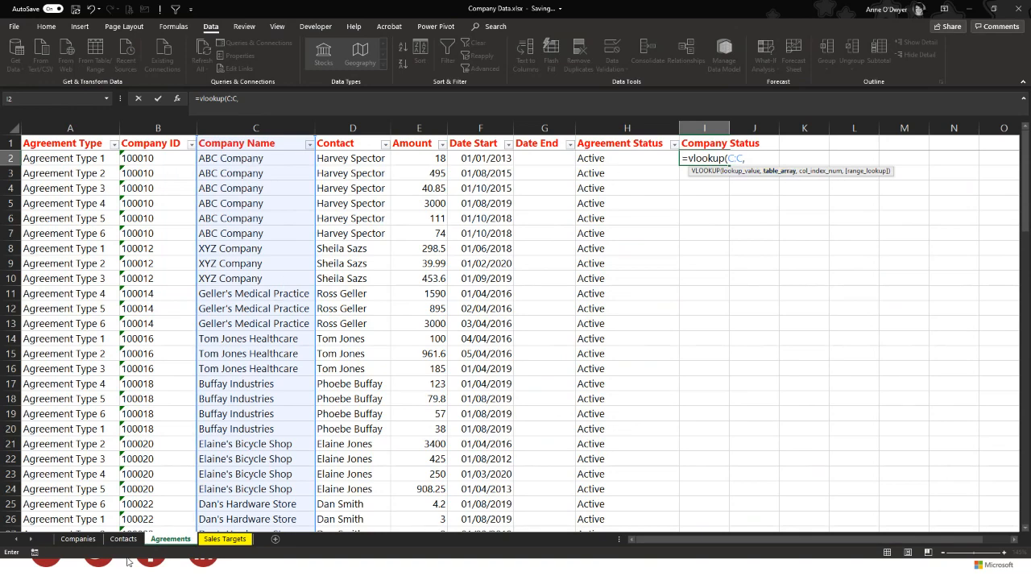
pyautogui.click(78, 539)
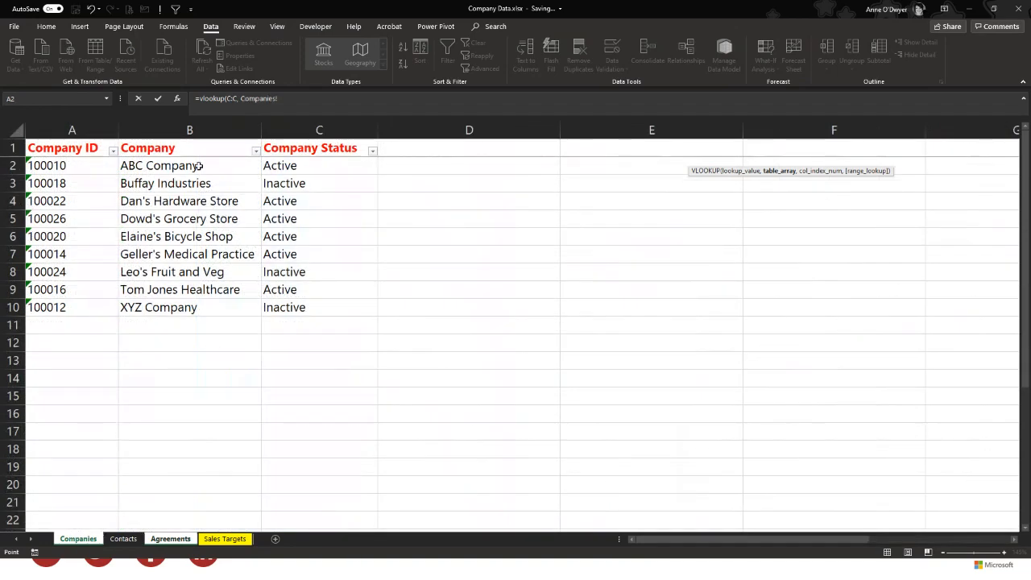
pyautogui.moveTo(198, 166); pyautogui.dragTo(341, 300)
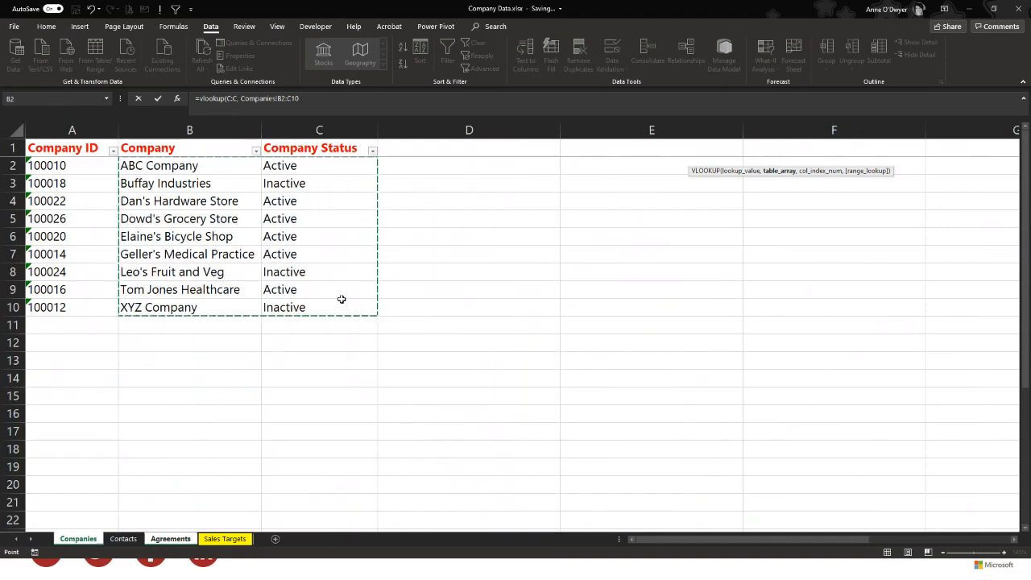
# Complete the VLOOKUP in I2 with column index 2 and range lookup 0, and autofit the Company Status column.
pyautogui.write(',')
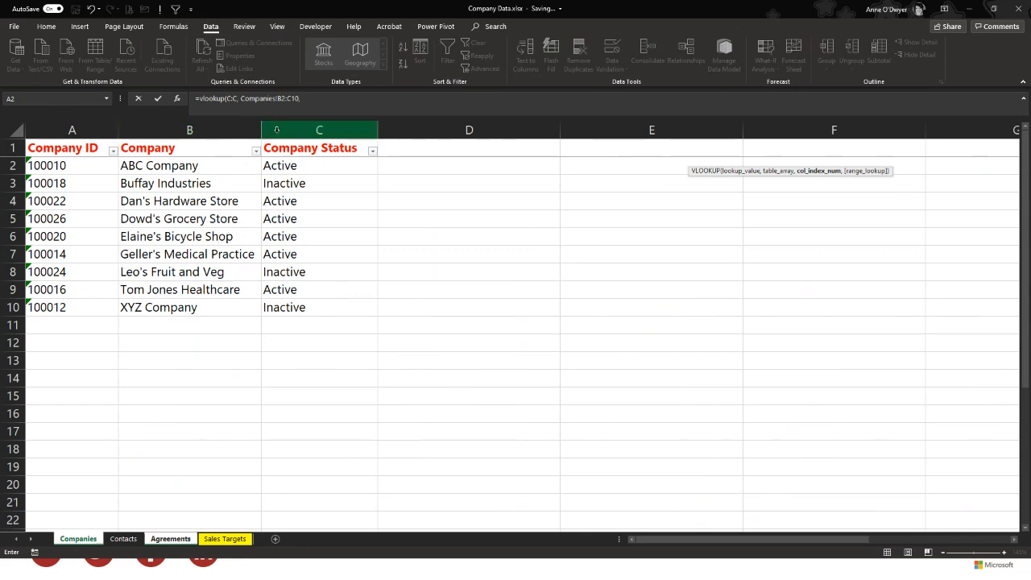
pyautogui.click(316, 98)
pyautogui.write('2')
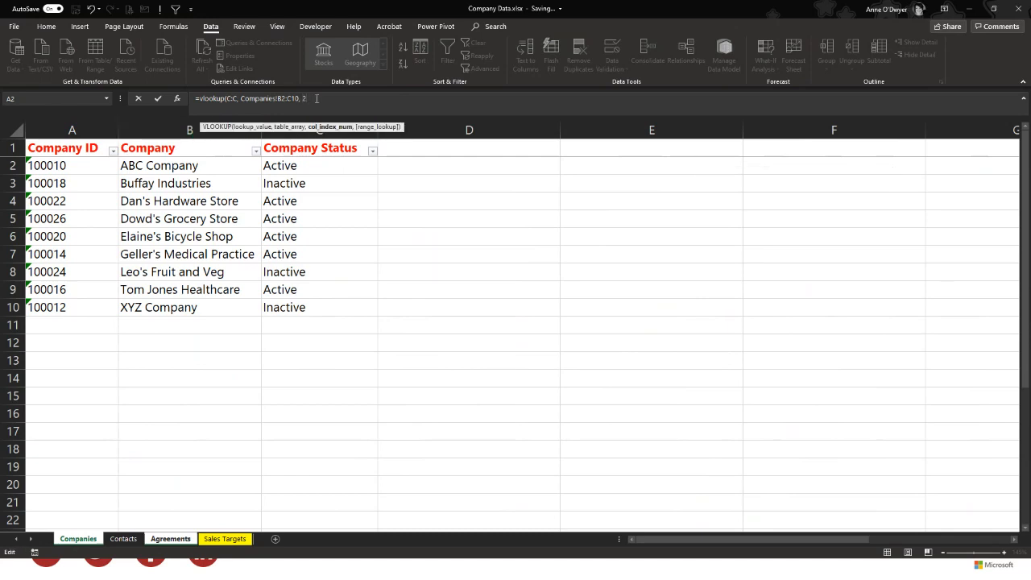
pyautogui.write(',')
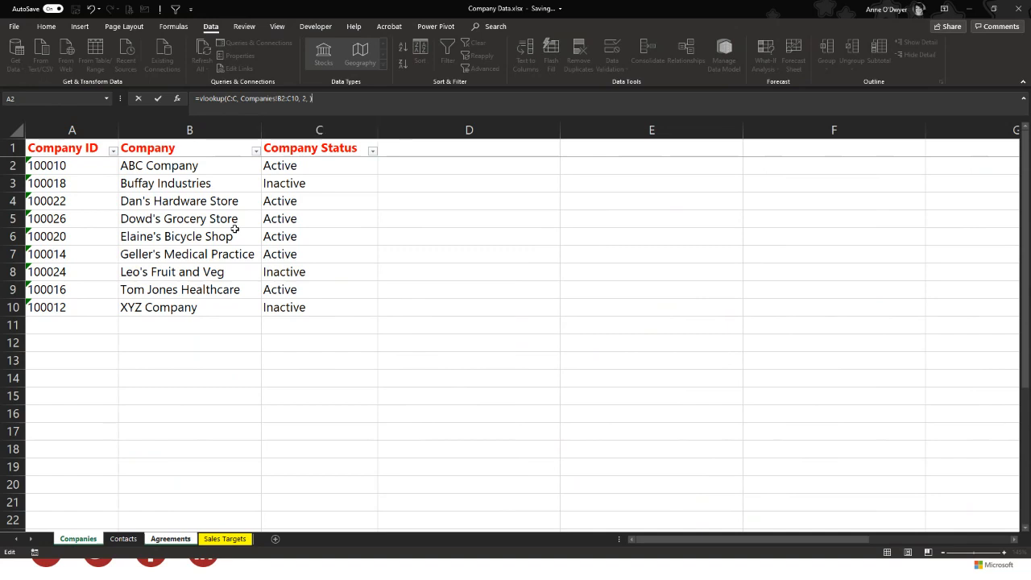
pyautogui.write('0')
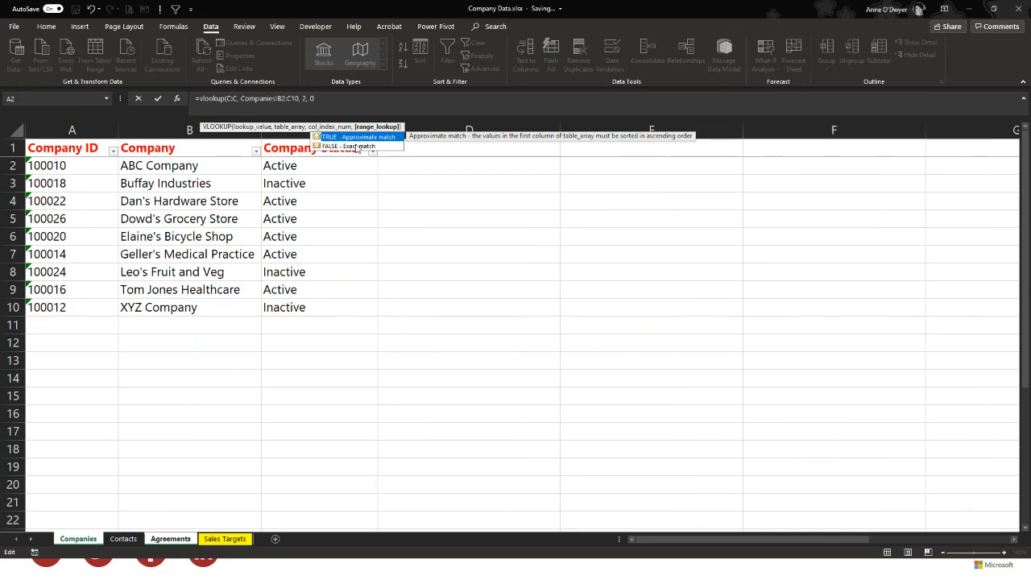
pyautogui.write(')')
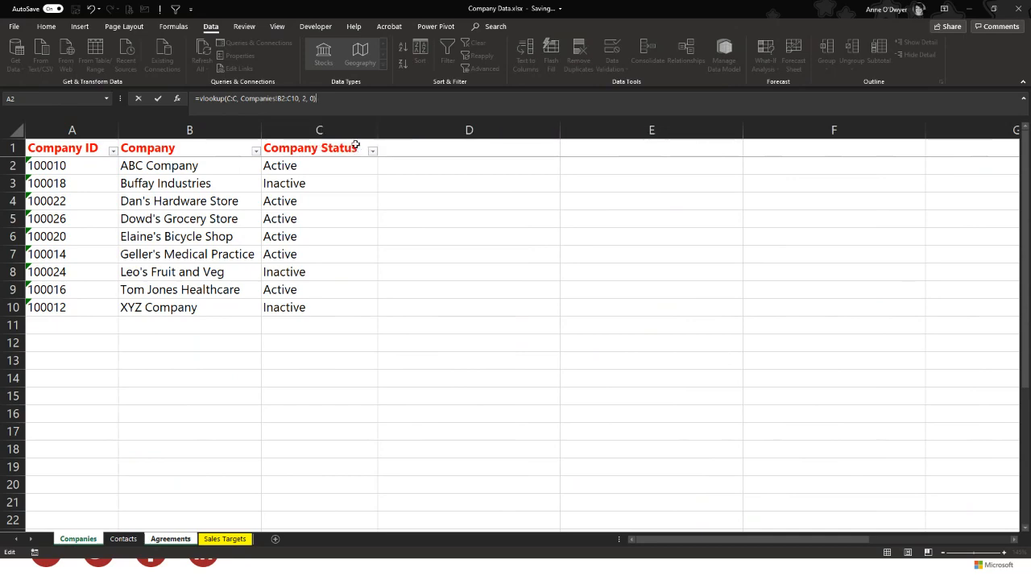
pyautogui.press('Return')
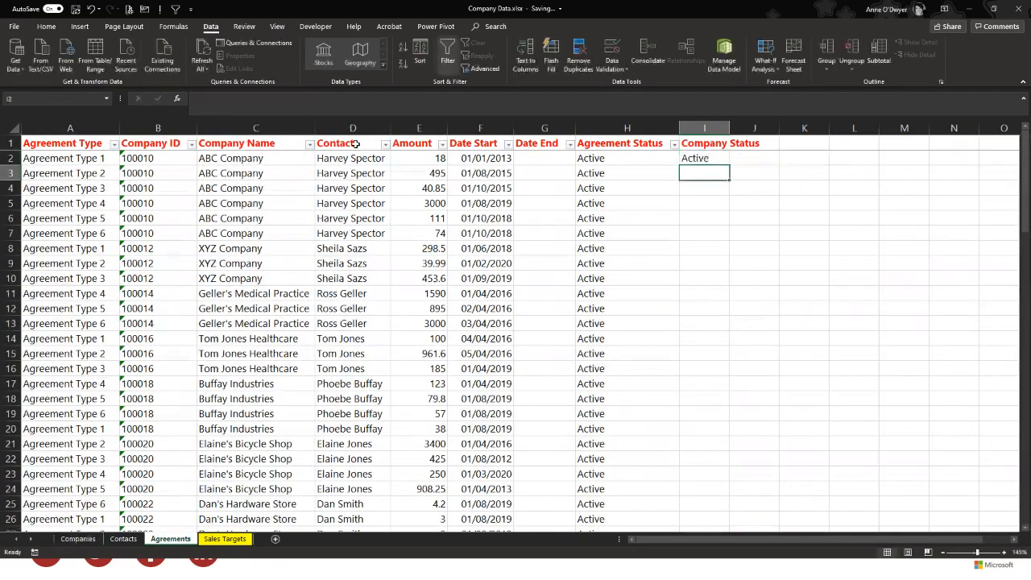
pyautogui.doubleClick(730, 128)
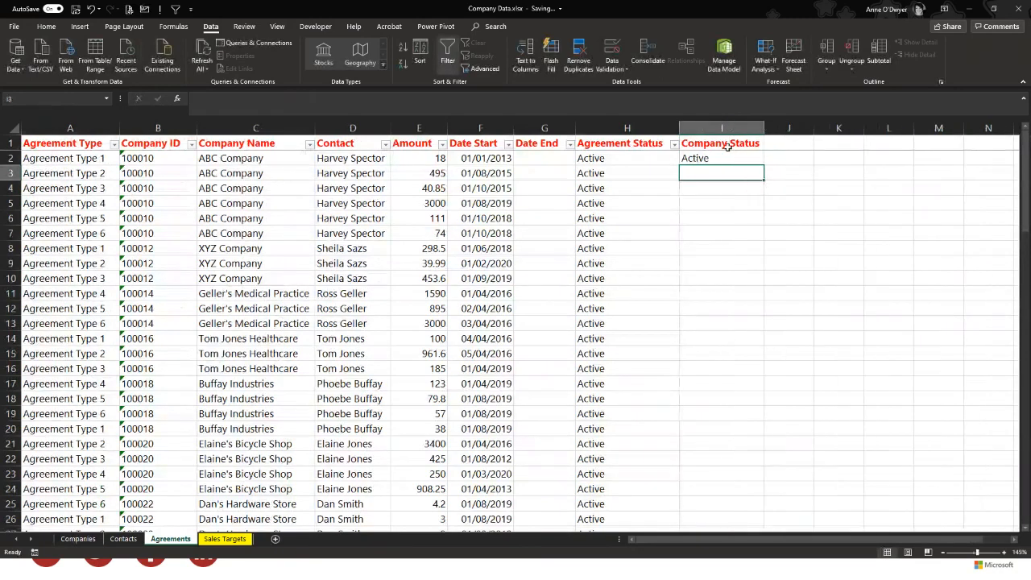
# Compare the I2 lookup result for ABC Company with its company status on the Companies sheet.
pyautogui.click(717, 158)
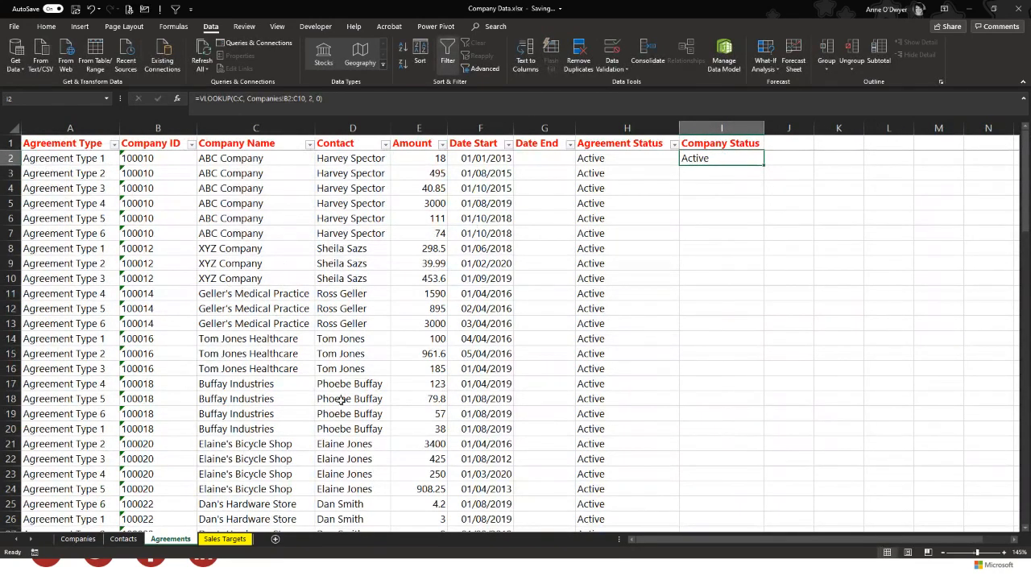
pyautogui.click(260, 159)
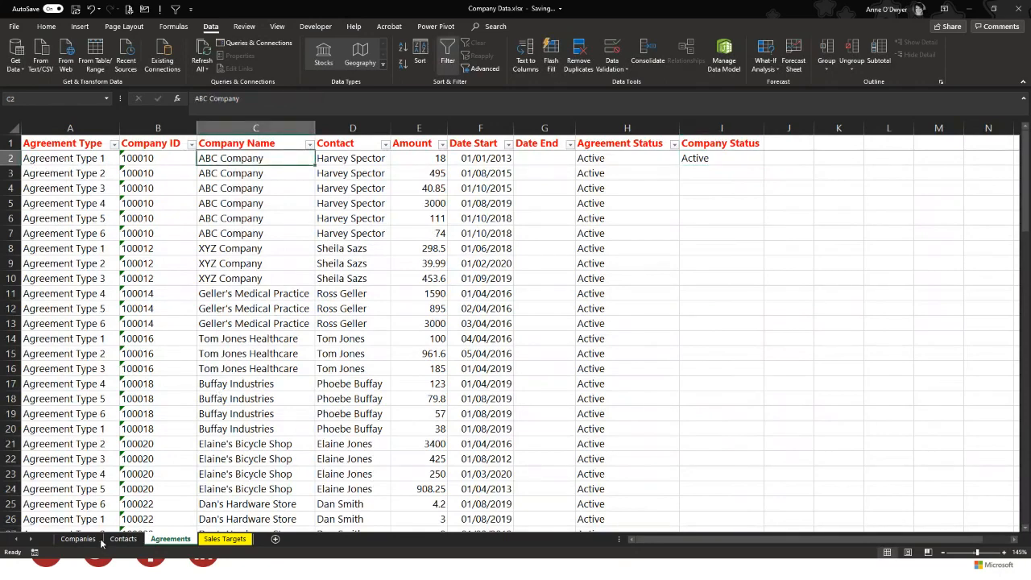
pyautogui.click(91, 542)
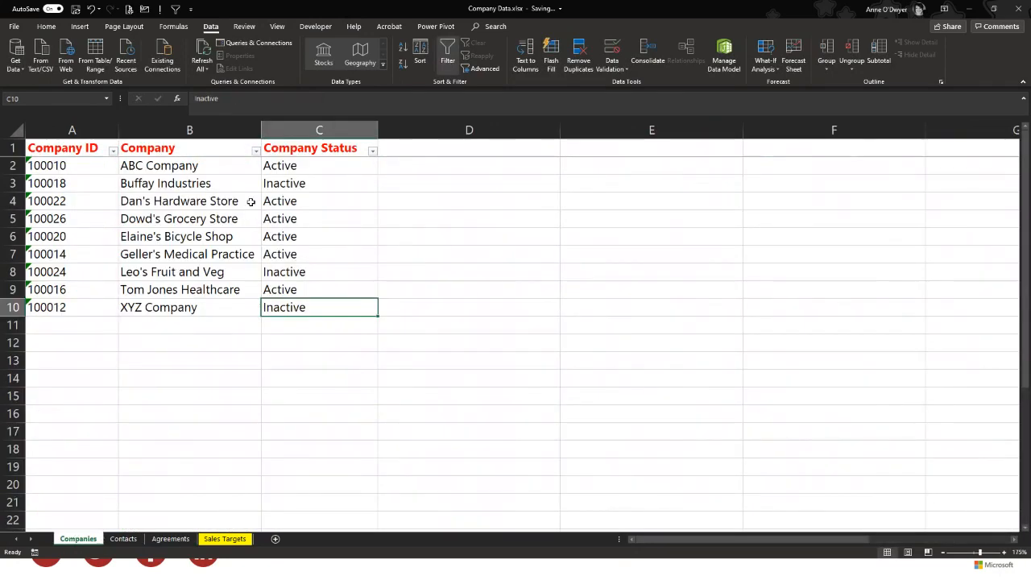
pyautogui.click(305, 165)
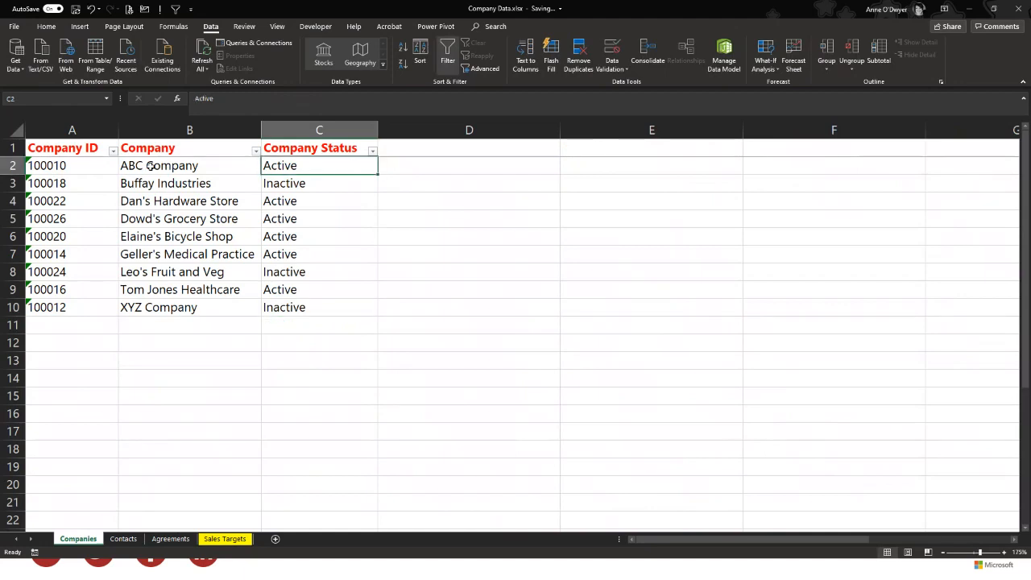
pyautogui.click(214, 167)
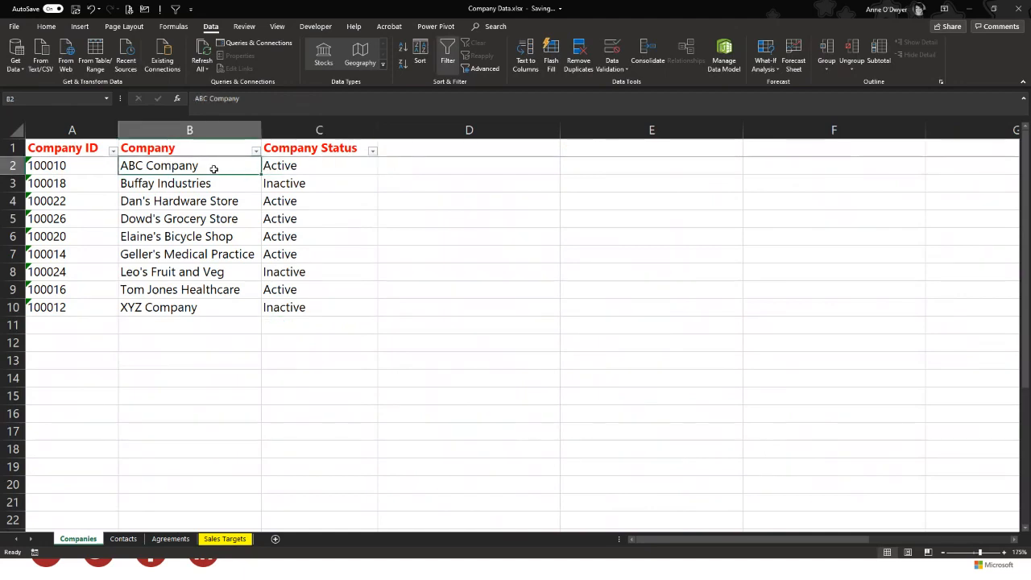
pyautogui.click(331, 174)
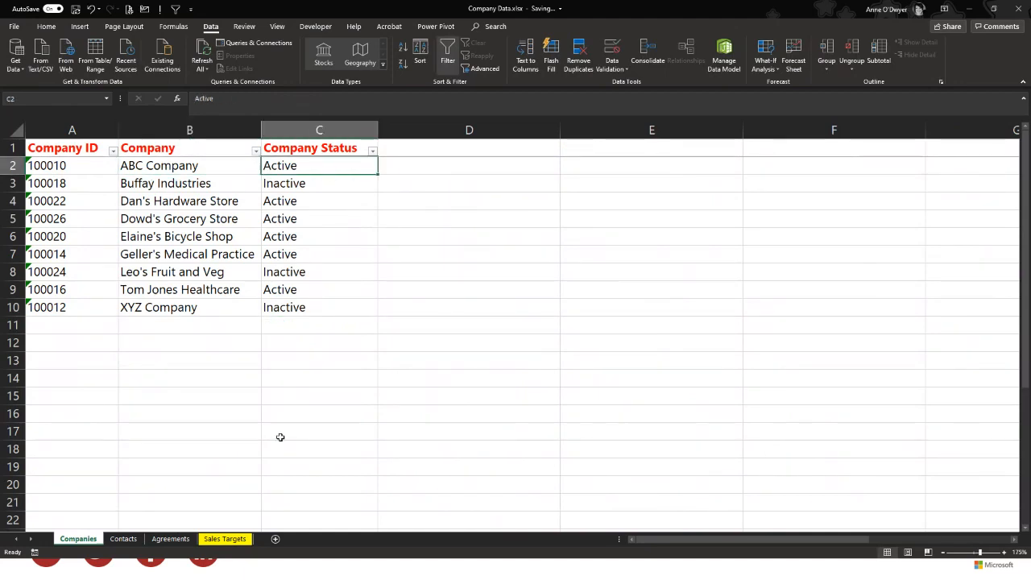
# Copy the VLOOKUP formula from I2 down the Company Status column of the Agreements sheet.
pyautogui.click(170, 539)
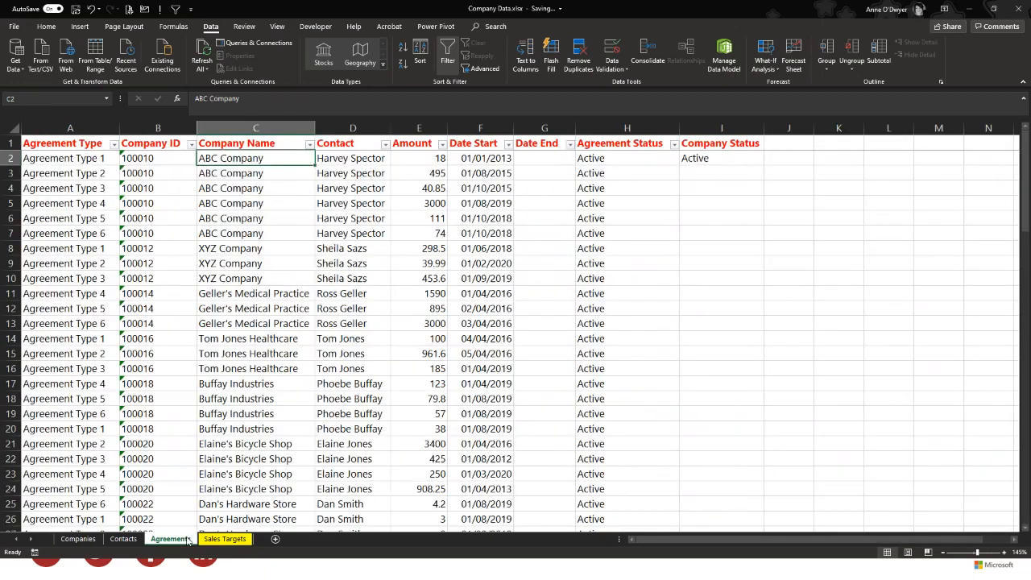
pyautogui.click(709, 159)
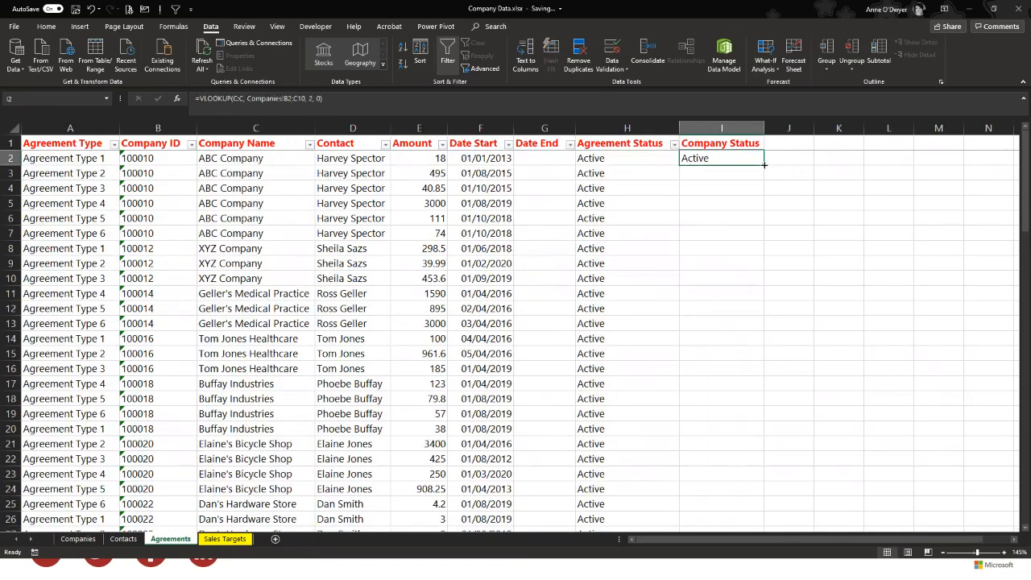
pyautogui.doubleClick(764, 164)
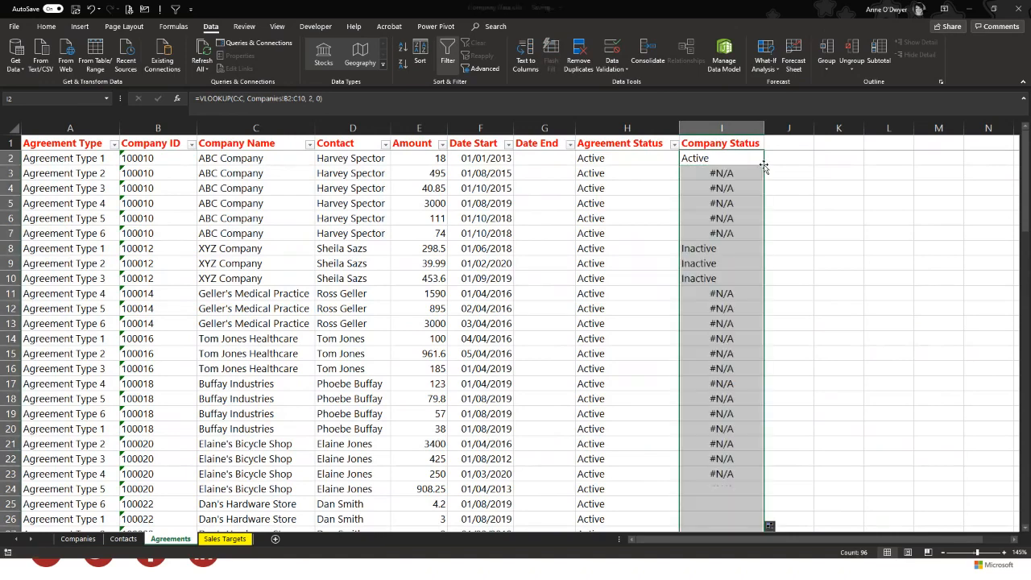
pyautogui.click(739, 263)
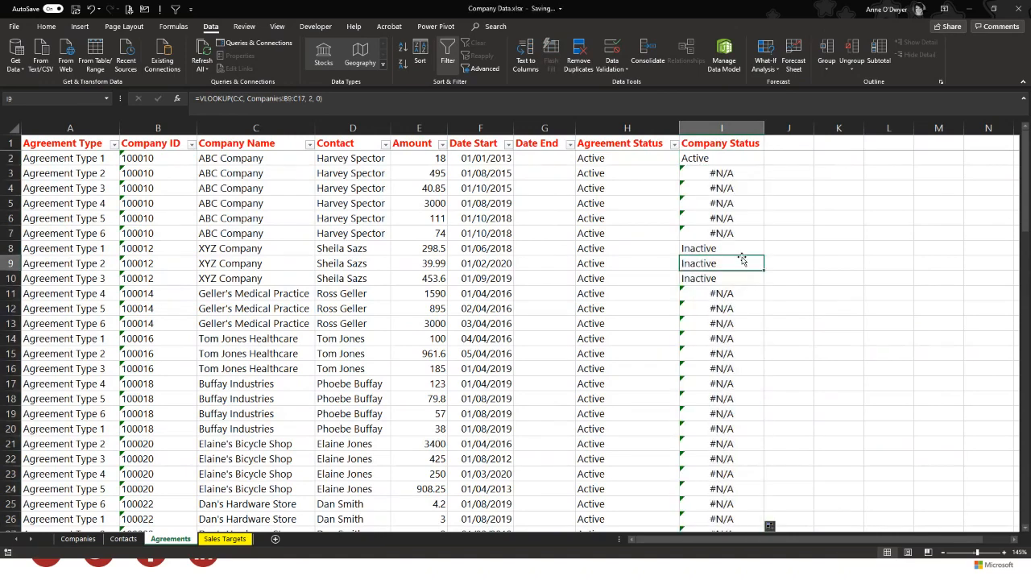
pyautogui.click(741, 171)
pyautogui.click(740, 159)
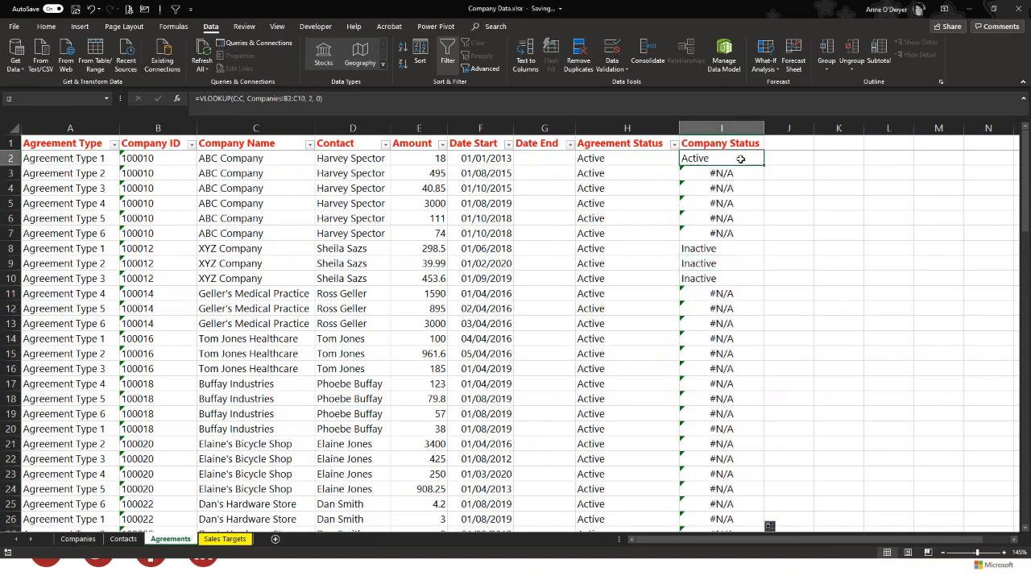
pyautogui.moveTo(763, 165); pyautogui.dragTo(752, 445)
# Compare the table array references in the filled VLOOKUP formulas of I2 and I3.
pyautogui.click(741, 161)
pyautogui.click(740, 182)
pyautogui.click(741, 159)
pyautogui.click(722, 184)
pyautogui.click(749, 159)
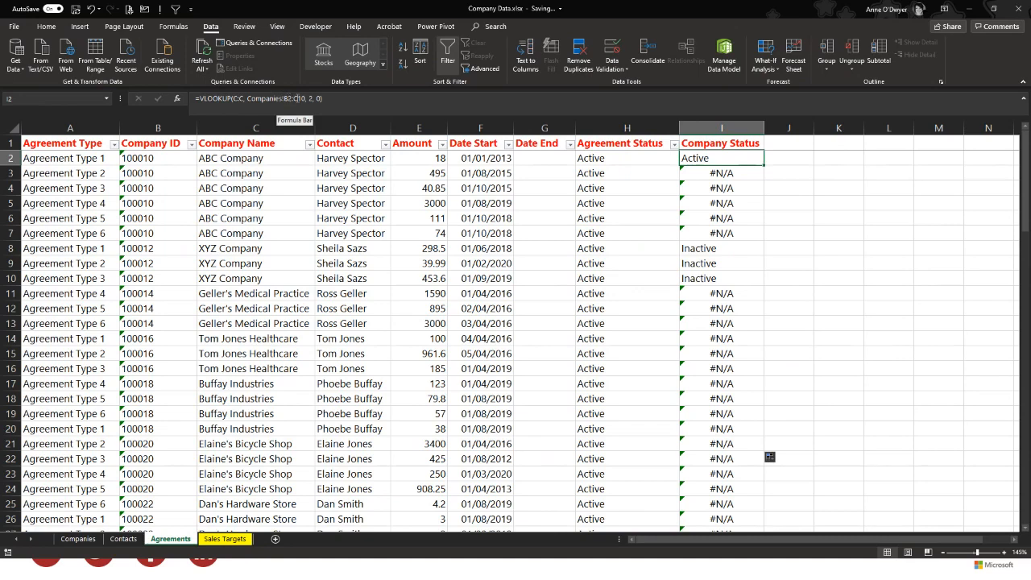
pyautogui.press('Down')
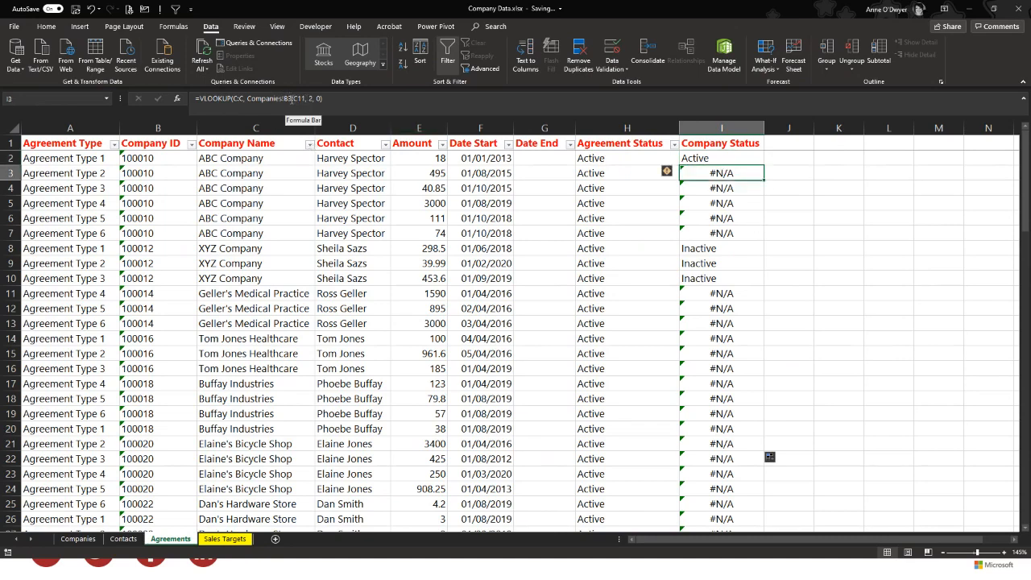
# Make the table array in I2's VLOOKUP formula absolute as Companies!$B$2:$C$10.
pyautogui.click(723, 161)
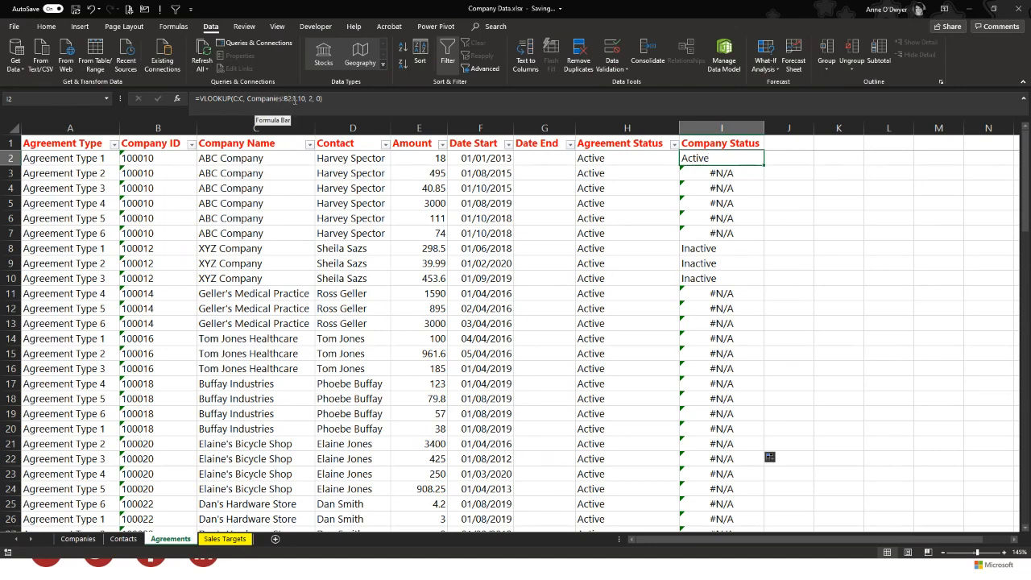
pyautogui.click(305, 98)
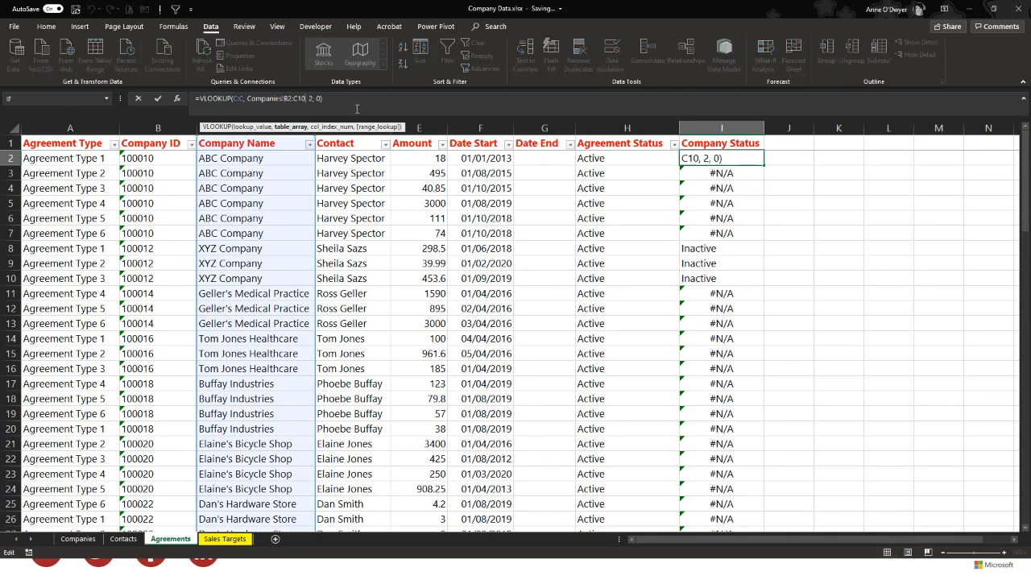
pyautogui.press('F4')
pyautogui.press('F4')
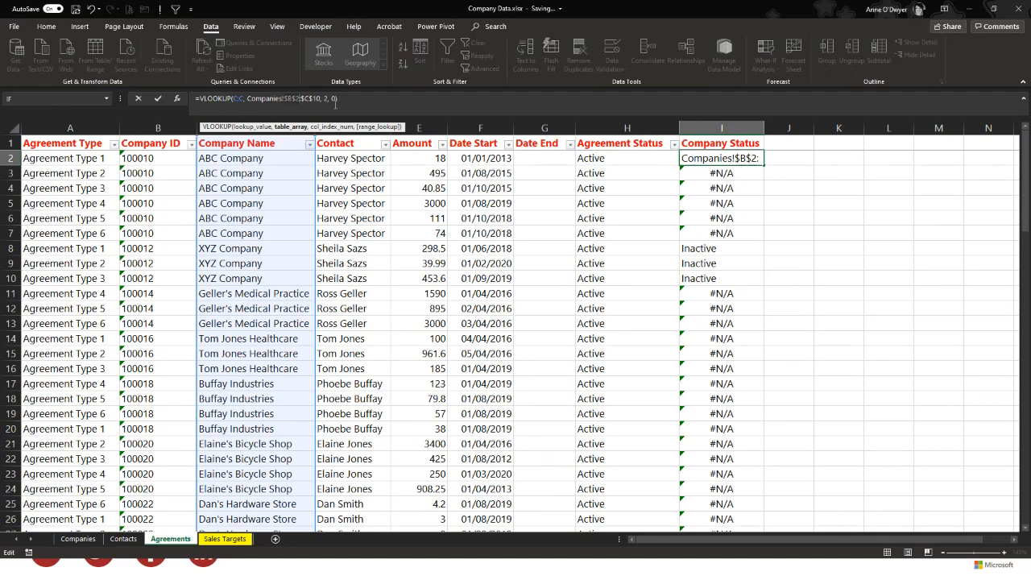
pyautogui.press('Return')
# Fill the absolute-reference VLOOKUP from I2 down the Company Status column and check the filled rows.
pyautogui.click(729, 165)
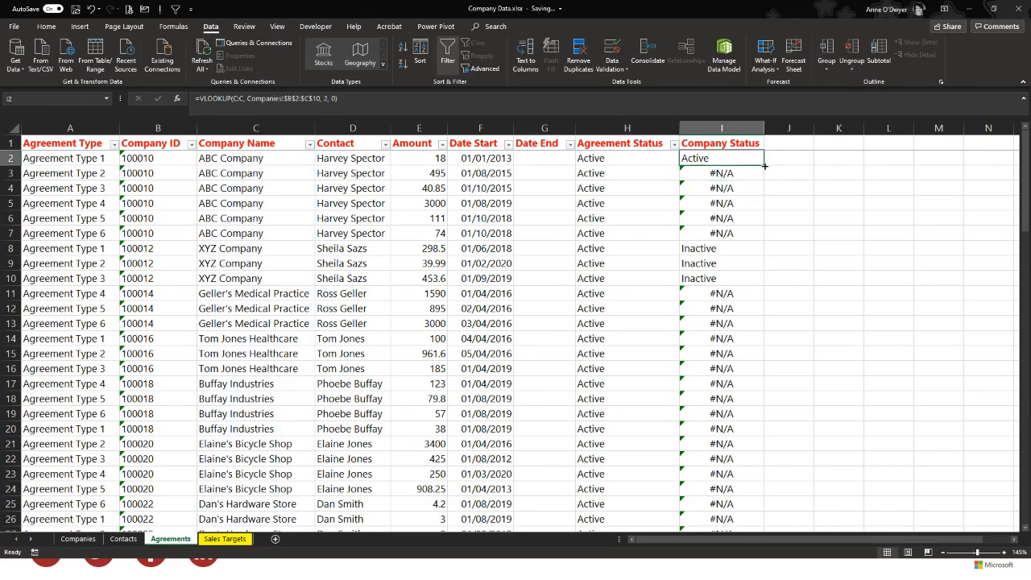
pyautogui.doubleClick(764, 166)
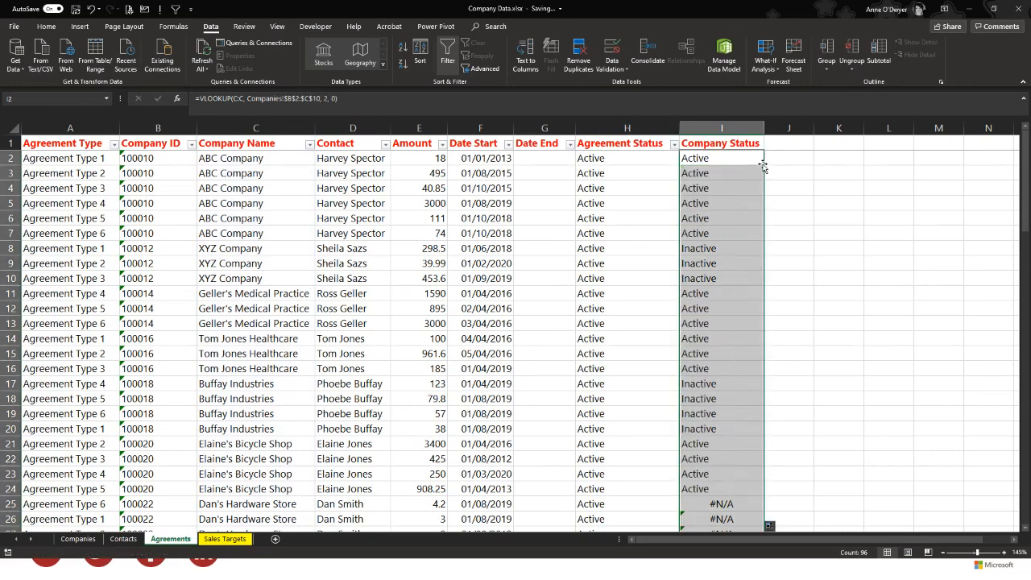
pyautogui.click(745, 173)
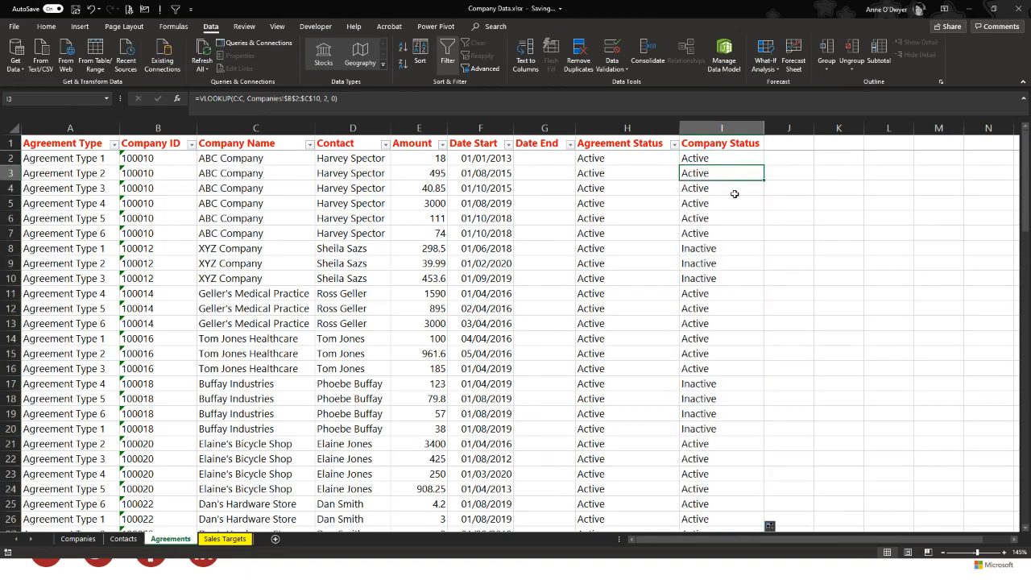
pyautogui.scroll(-15, 716, 413)
pyautogui.scroll(15, 672, 405)
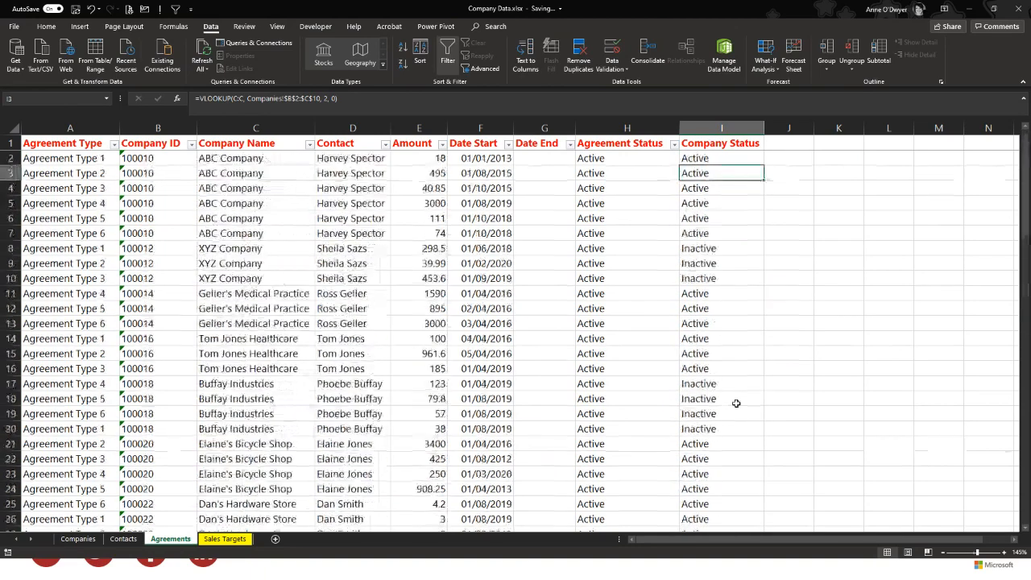
# Examine the formulas in cells down the Company Status column to compare their table array references.
pyautogui.click(721, 158)
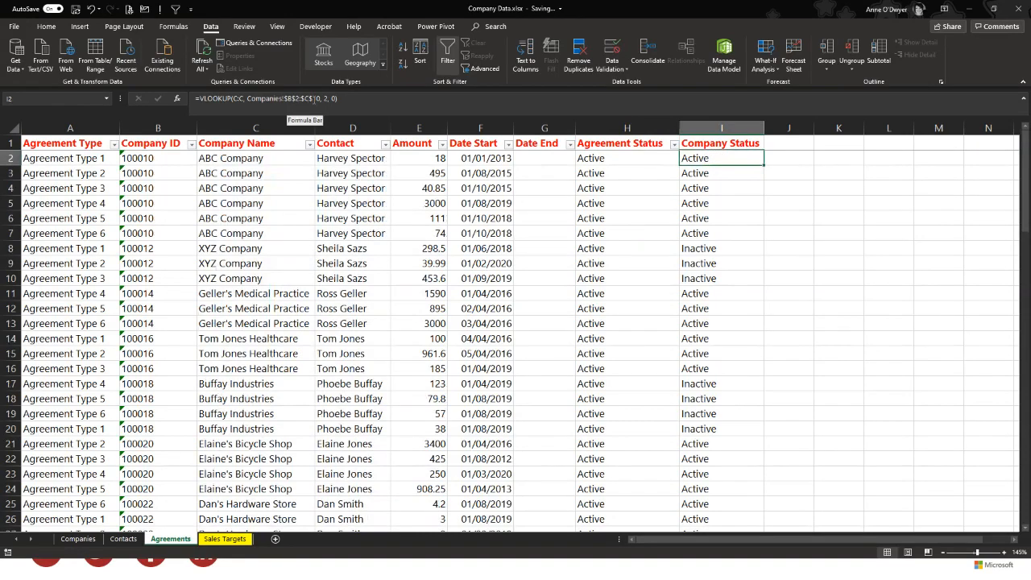
pyautogui.click(731, 177)
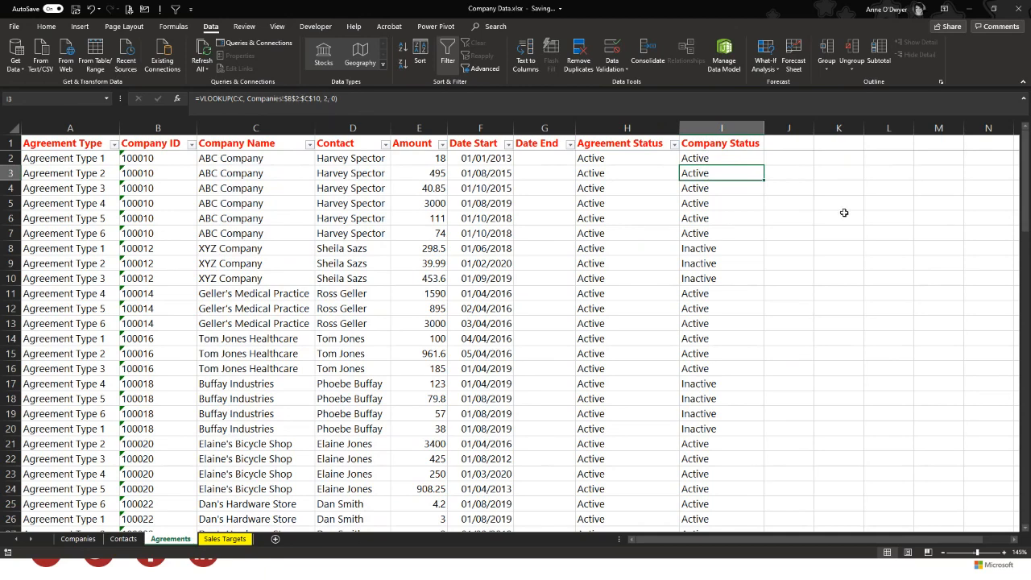
pyautogui.click(722, 162)
pyautogui.click(732, 214)
pyautogui.click(727, 173)
pyautogui.click(726, 192)
pyautogui.click(725, 246)
pyautogui.click(725, 289)
pyautogui.click(729, 340)
pyautogui.click(733, 383)
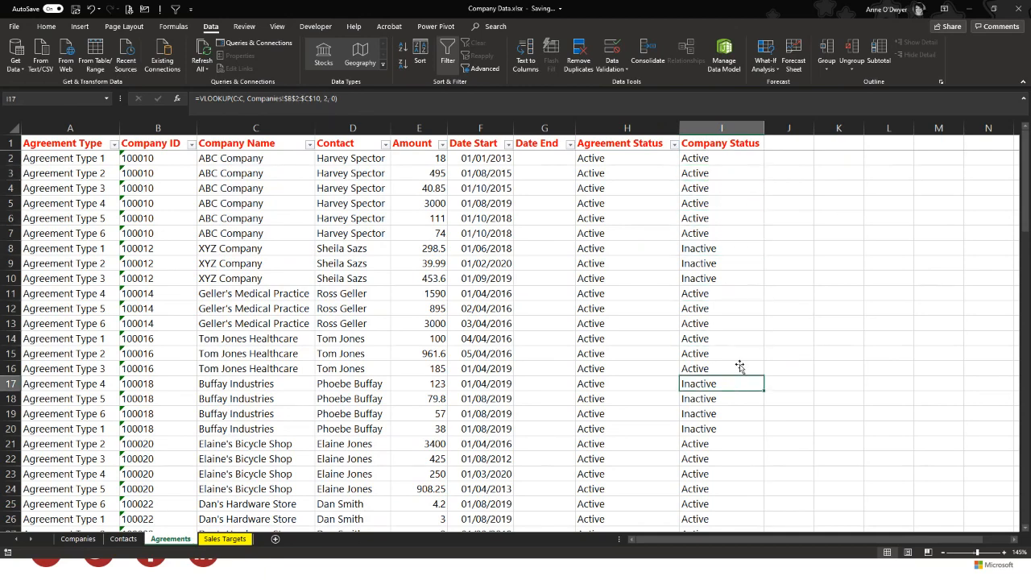
pyautogui.click(721, 156)
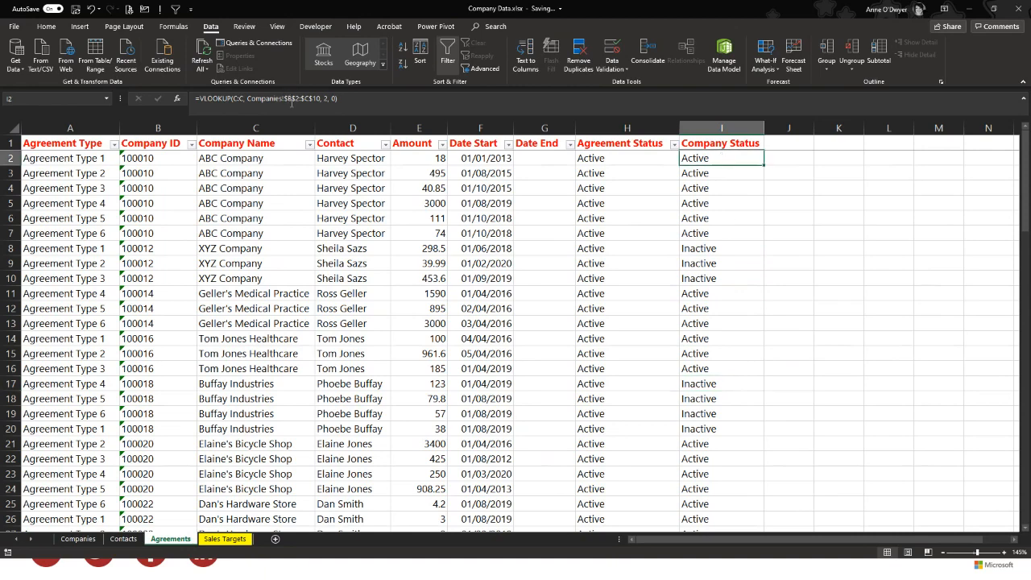
pyautogui.click(748, 187)
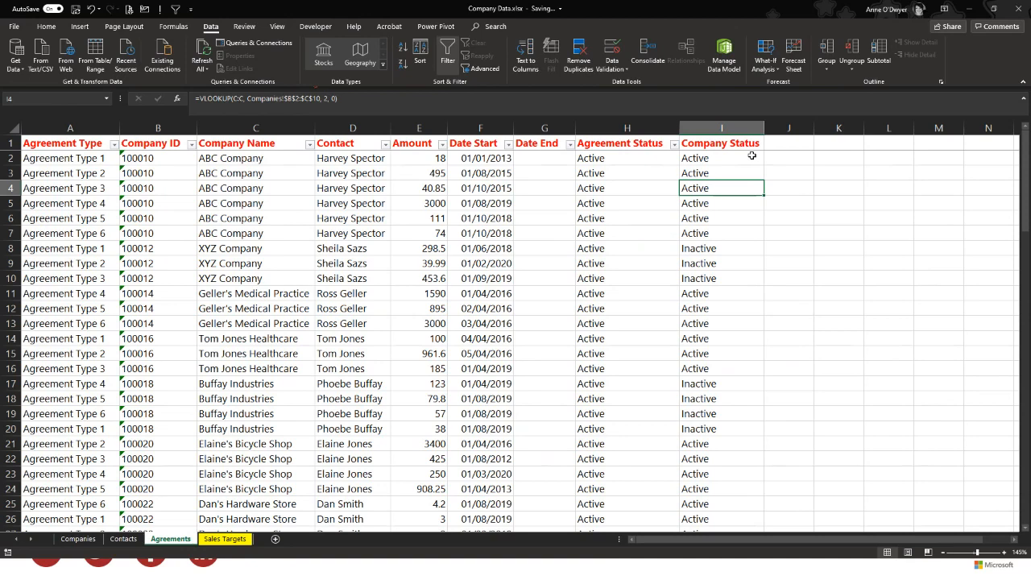
pyautogui.click(751, 158)
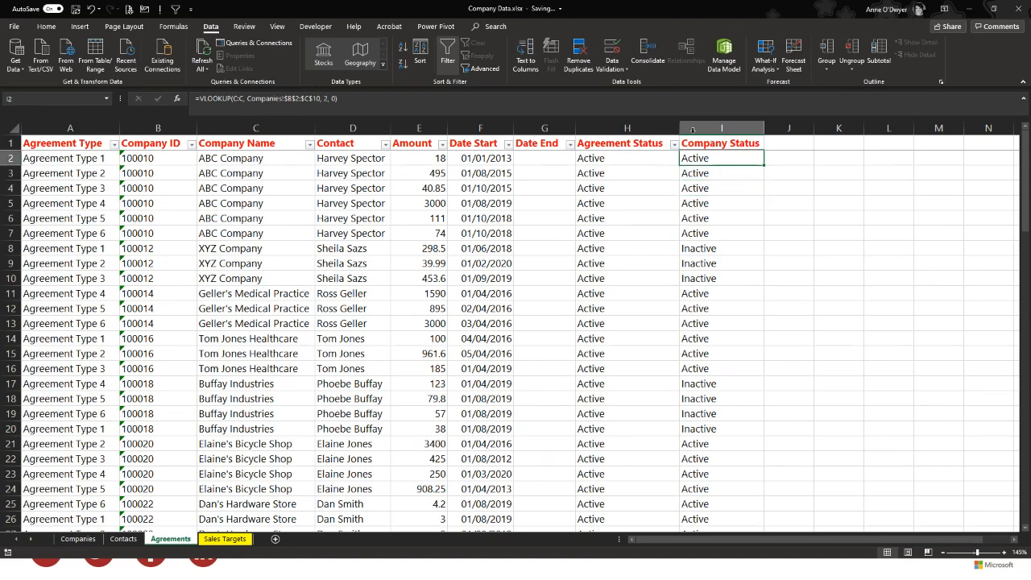
pyautogui.click(746, 208)
pyautogui.click(726, 160)
# Switch to the PowerPoint slide show to read the Vlookup Formula tips, and return to the Excel workbook.
pyautogui.hotkey('alt', 'Tab')
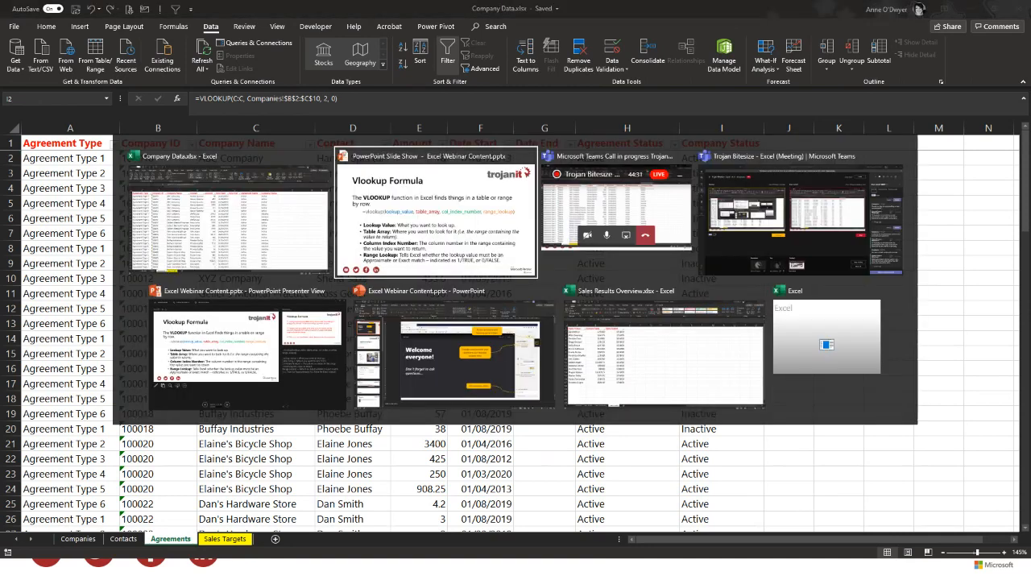
pyautogui.click(634, 292)
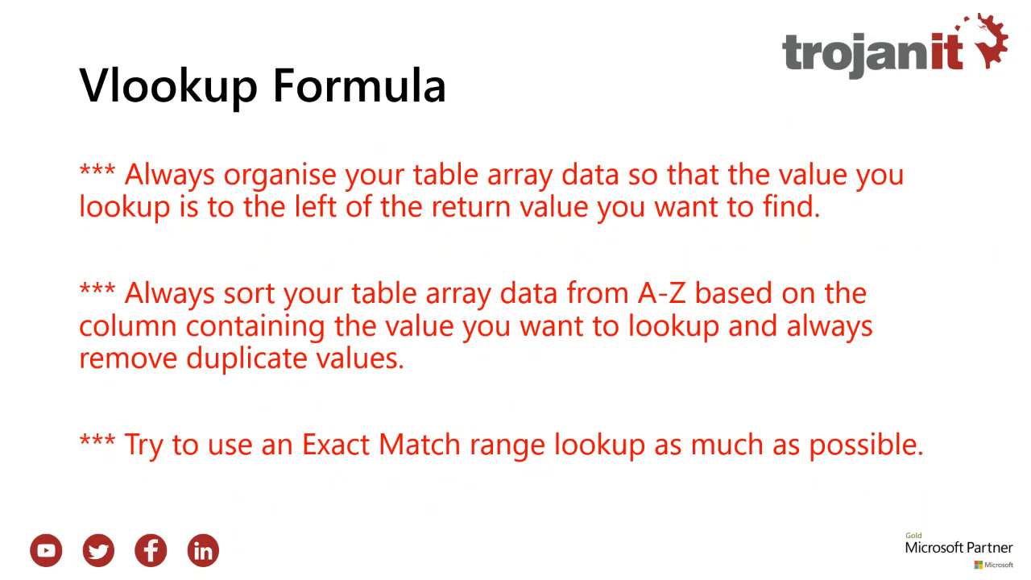
pyautogui.hotkey('alt', 'Tab')
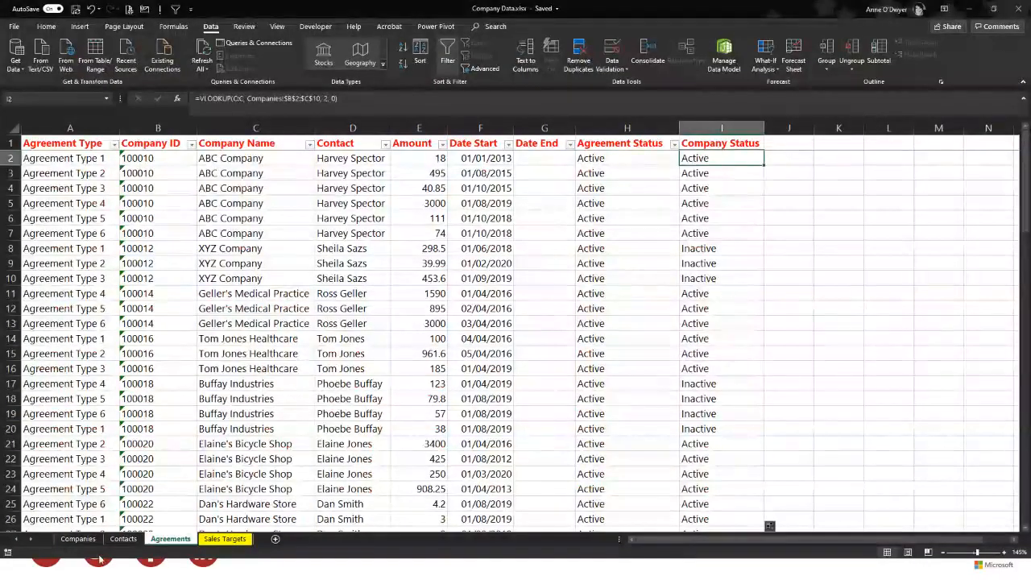
# Examine the Companies sheet for the order of its Company and Company Status columns and the sorting of the company names.
pyautogui.click(77, 537)
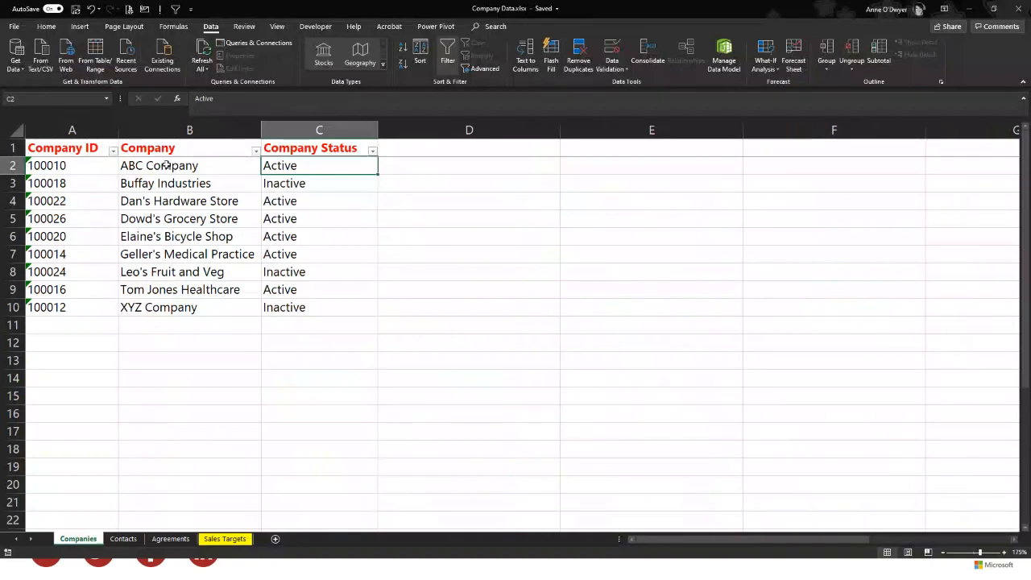
pyautogui.click(170, 130)
pyautogui.click(172, 169)
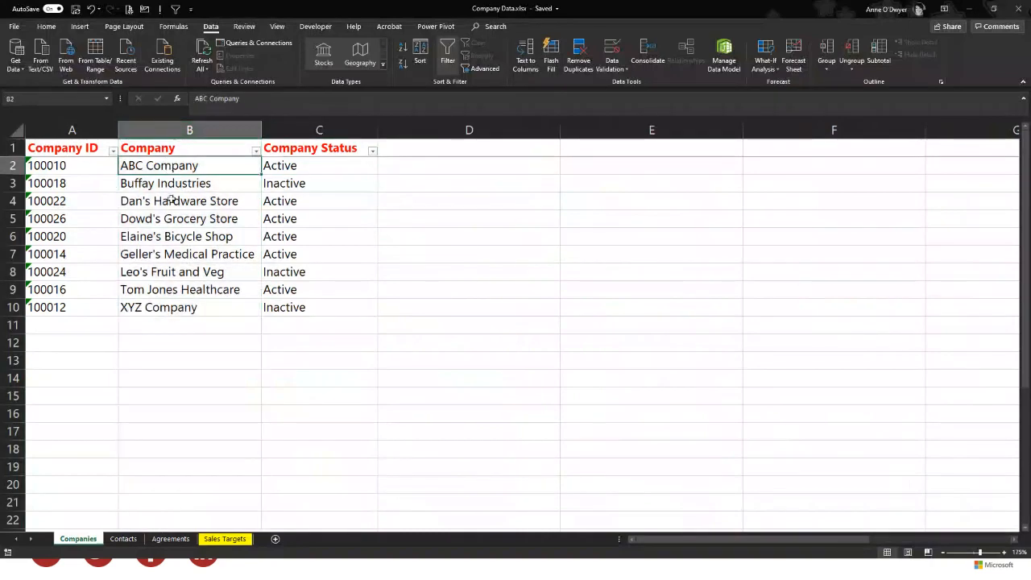
pyautogui.click(326, 130)
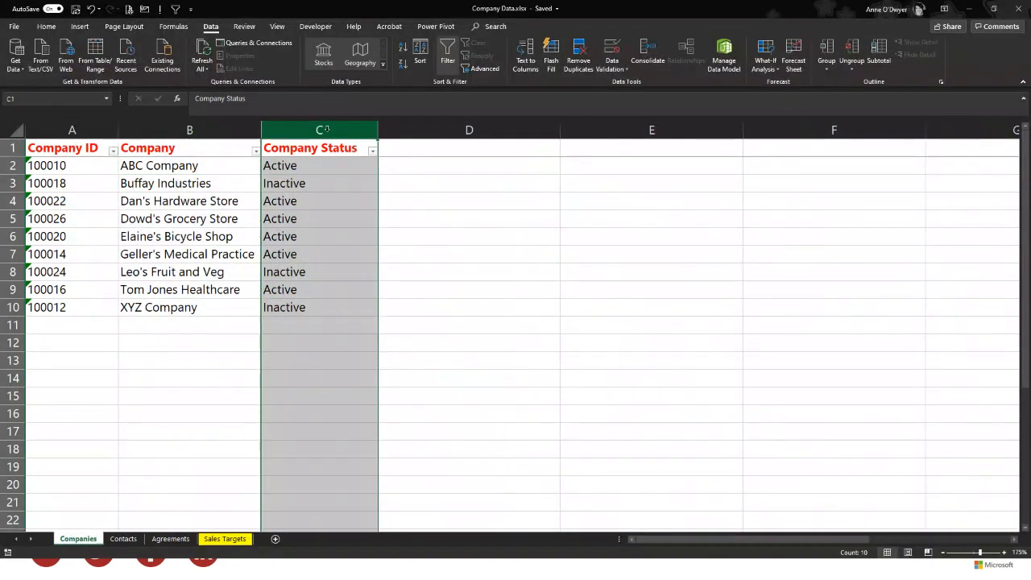
pyautogui.click(317, 170)
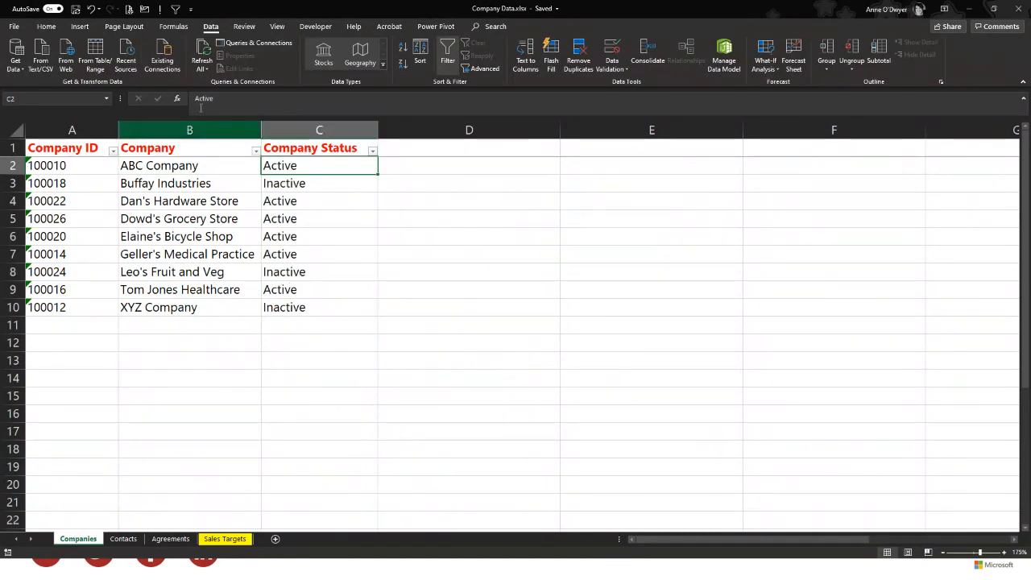
pyautogui.click(201, 161)
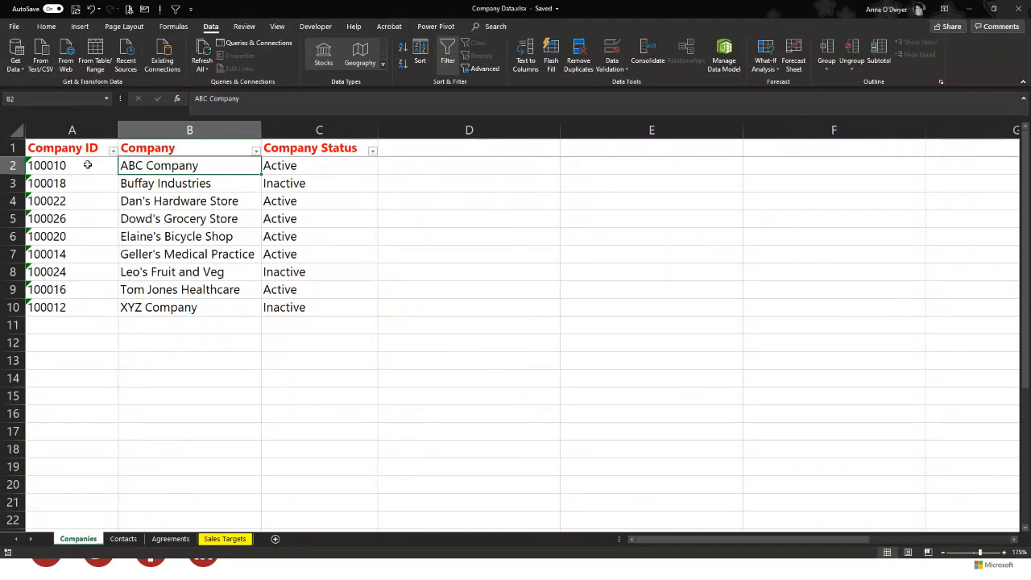
pyautogui.press('Left')
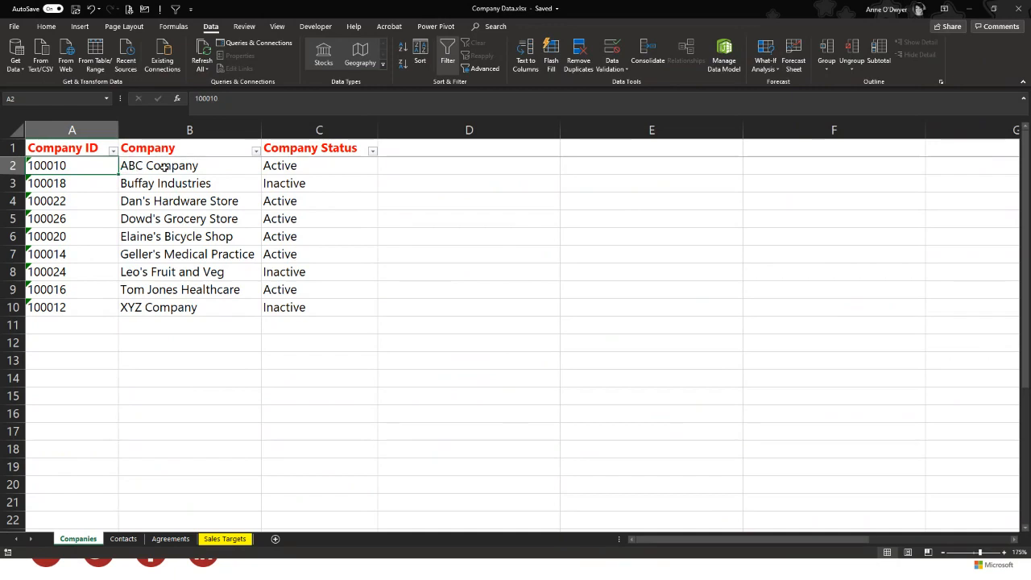
pyautogui.click(163, 166)
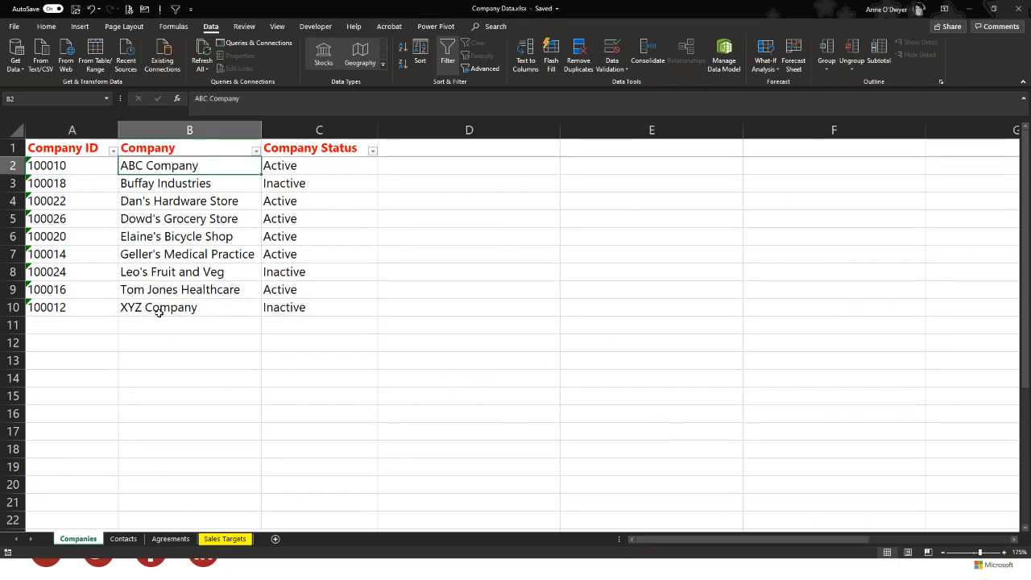
pyautogui.click(177, 128)
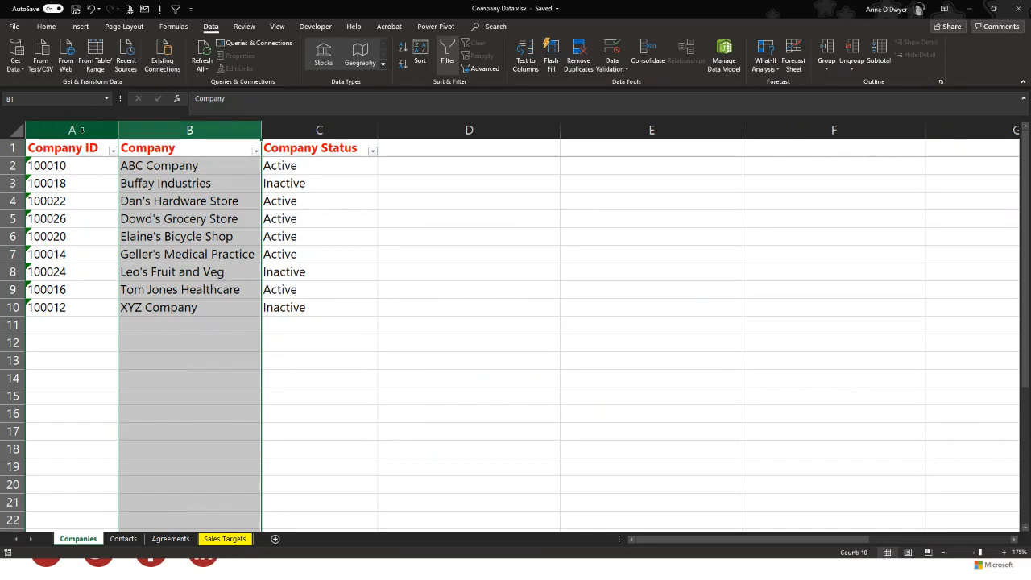
pyautogui.click(315, 255)
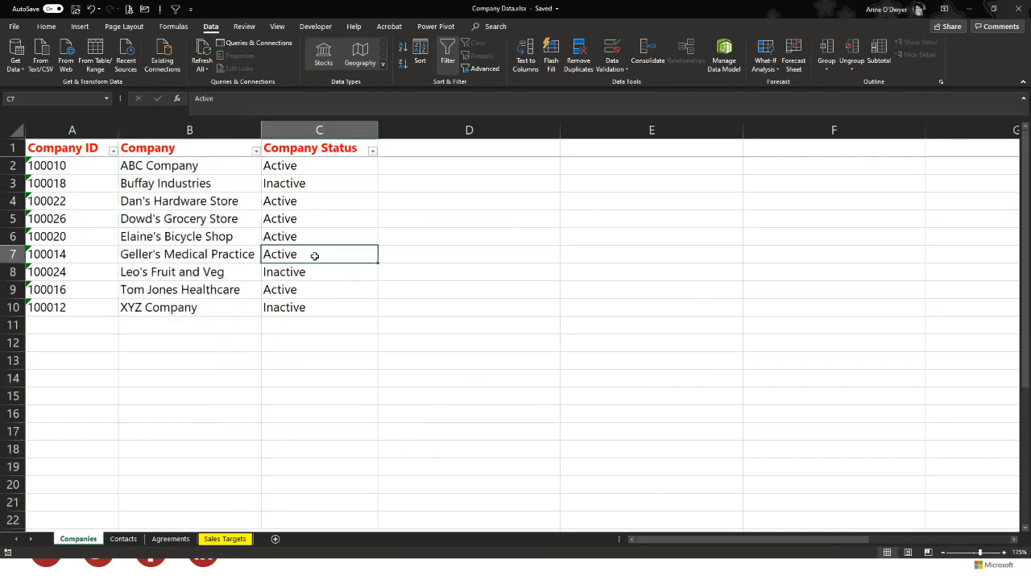
pyautogui.click(243, 167)
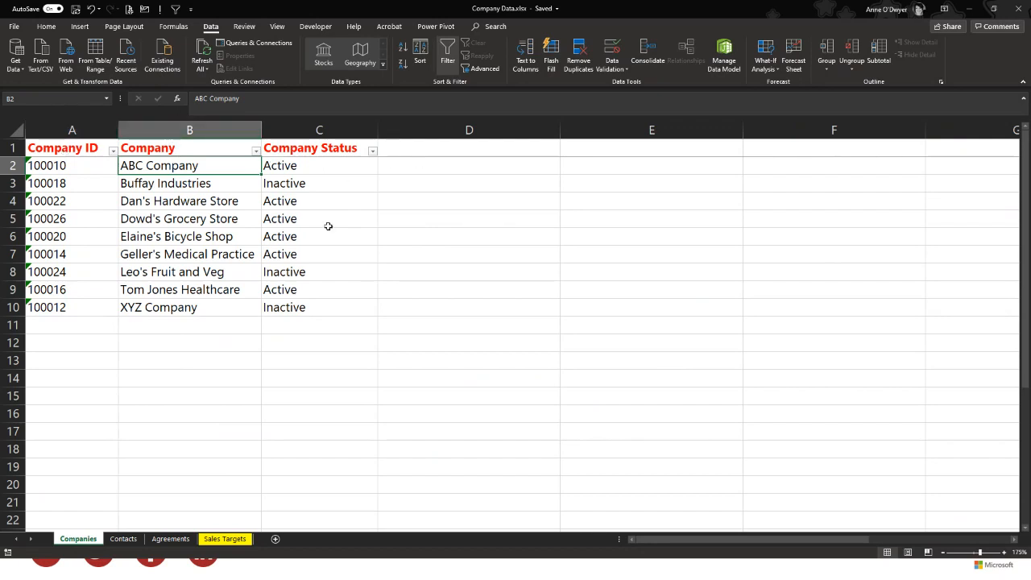
pyautogui.click(194, 129)
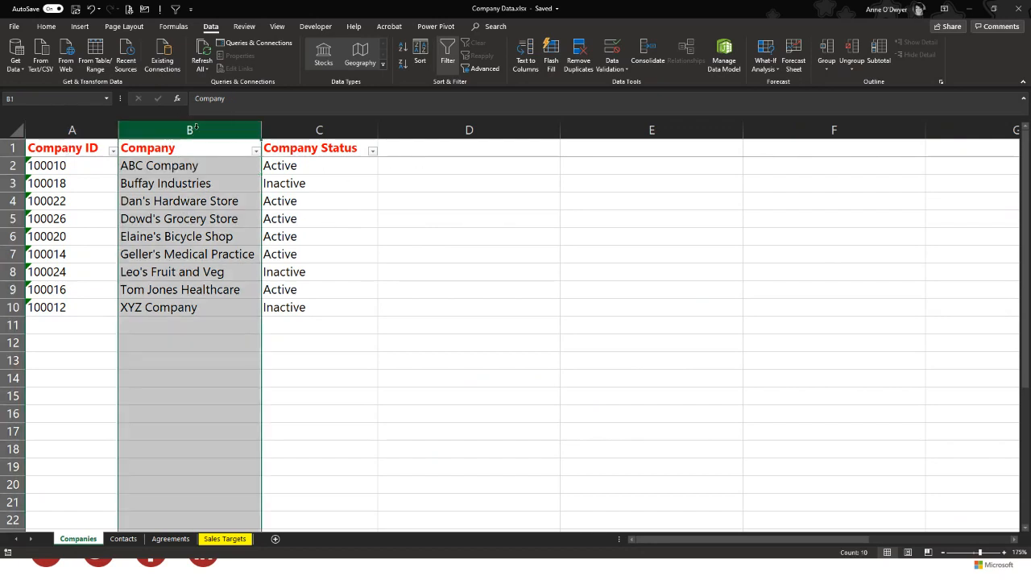
pyautogui.click(200, 152)
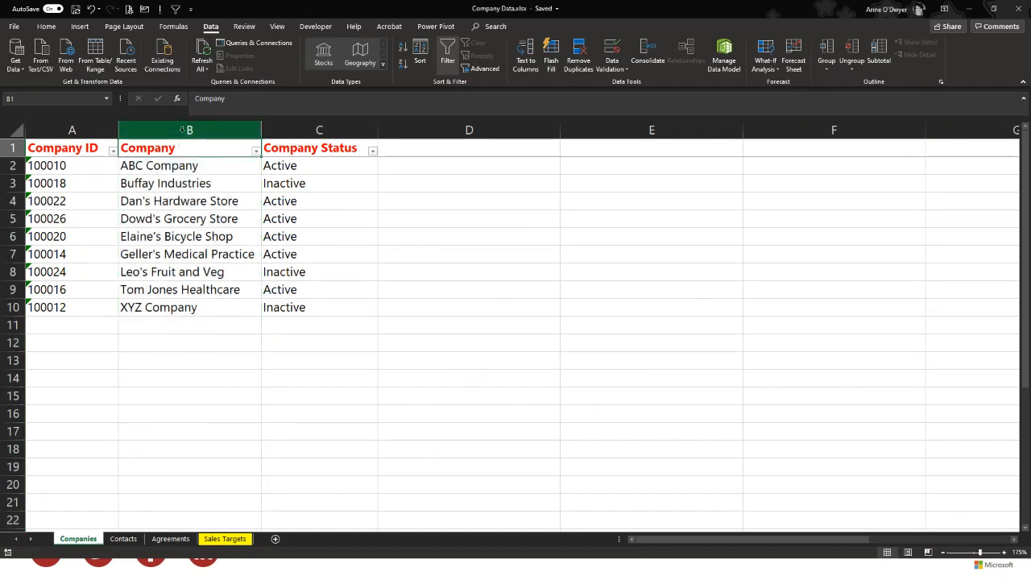
# Examine the Company column on the Companies sheet and switch to the PowerPoint slide show.
pyautogui.click(182, 130)
pyautogui.click(183, 151)
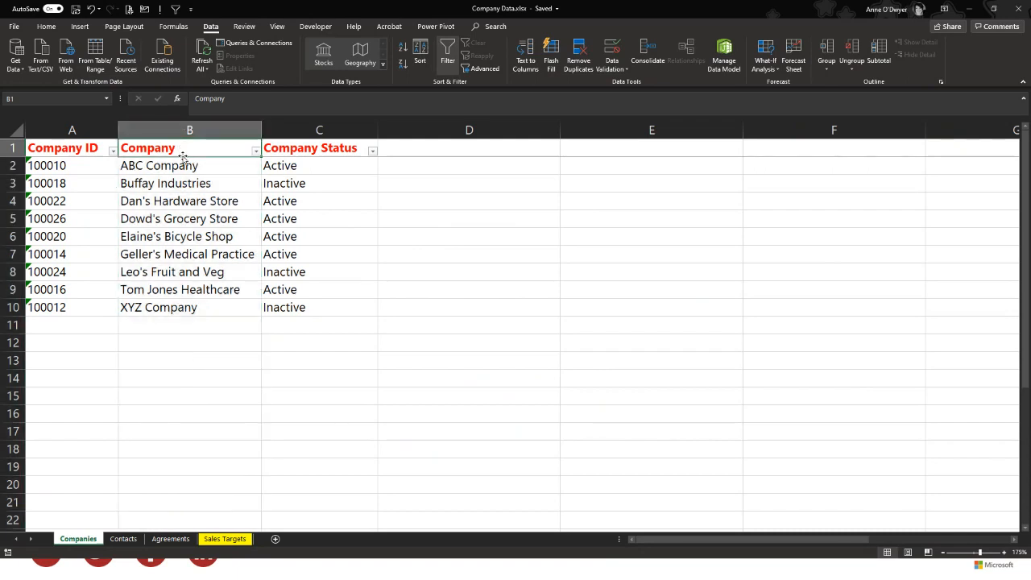
pyautogui.click(183, 134)
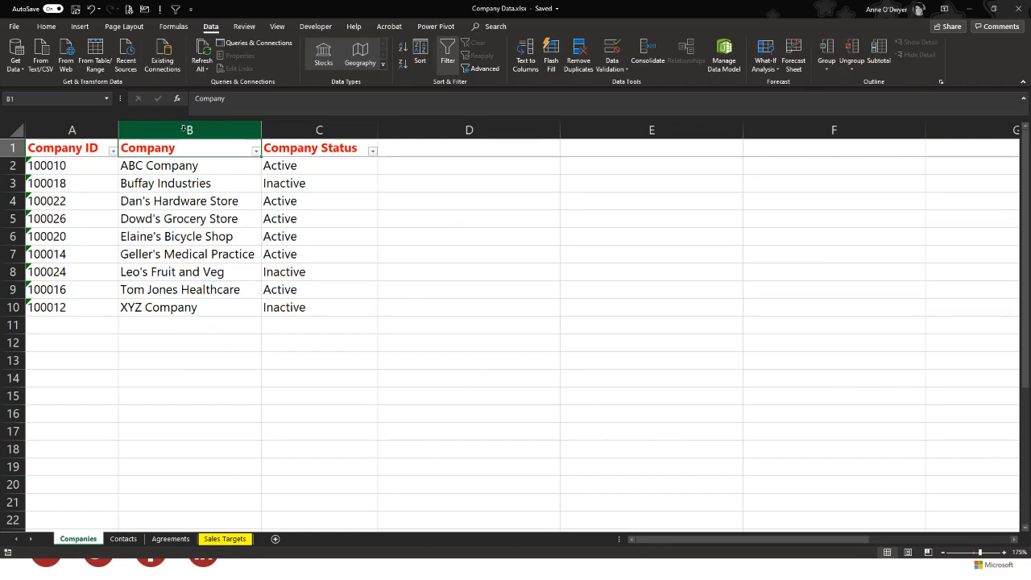
pyautogui.click(181, 144)
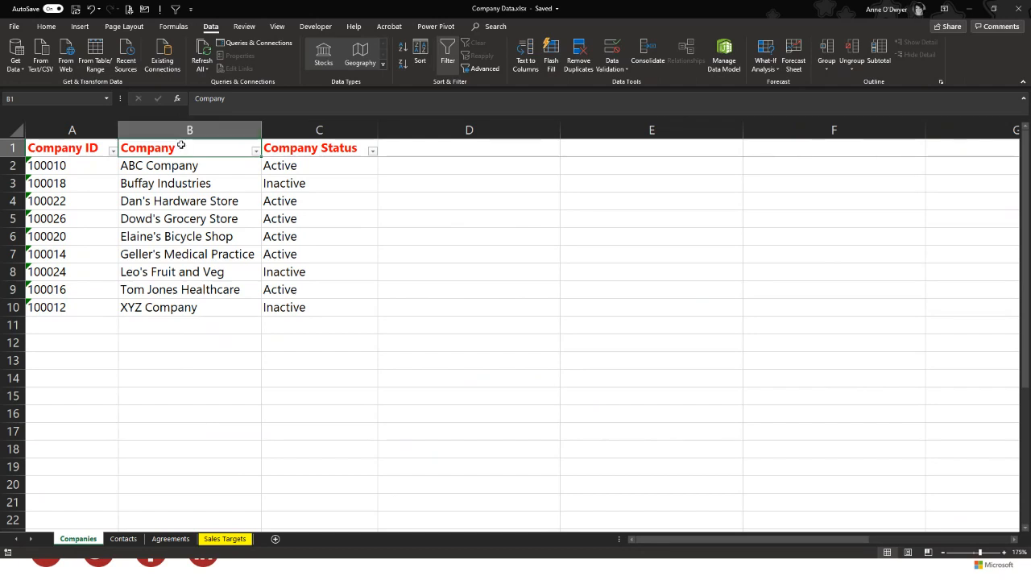
pyautogui.hotkey('alt', 'Tab')
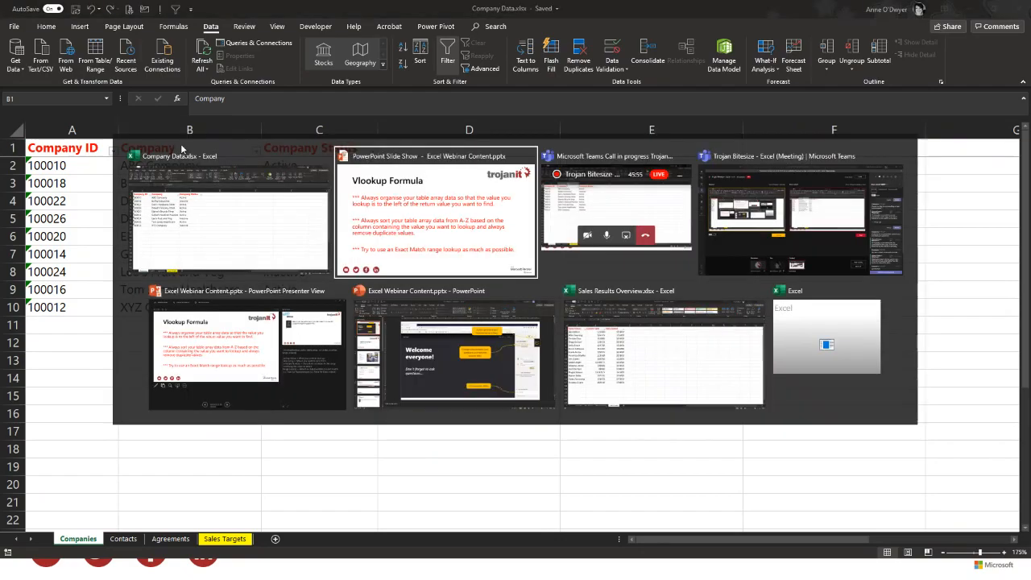
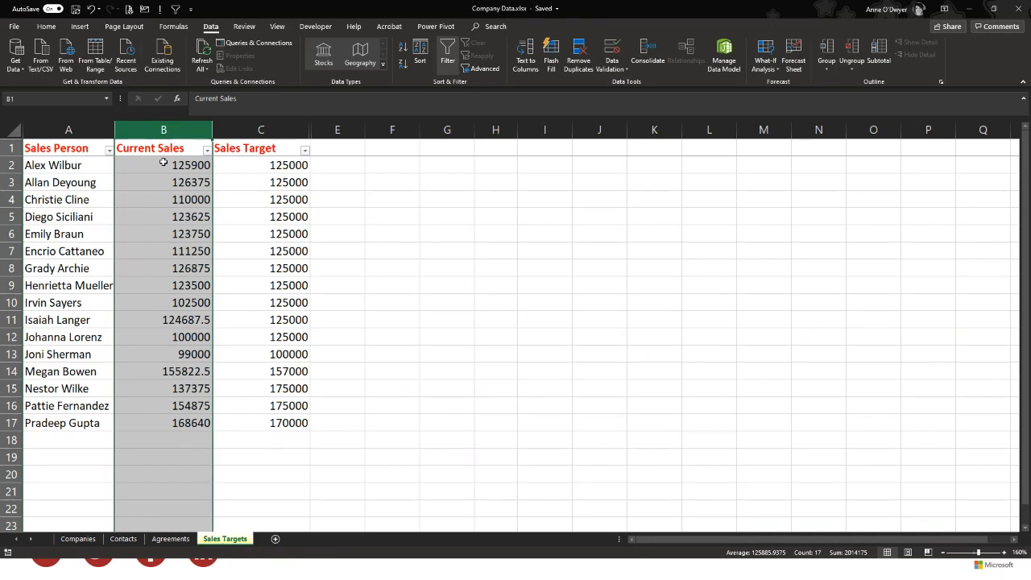
# Run Ideas on the Current Sales column of the Sales Targets sheet and look through the suggested charts.
pyautogui.click(47, 27)
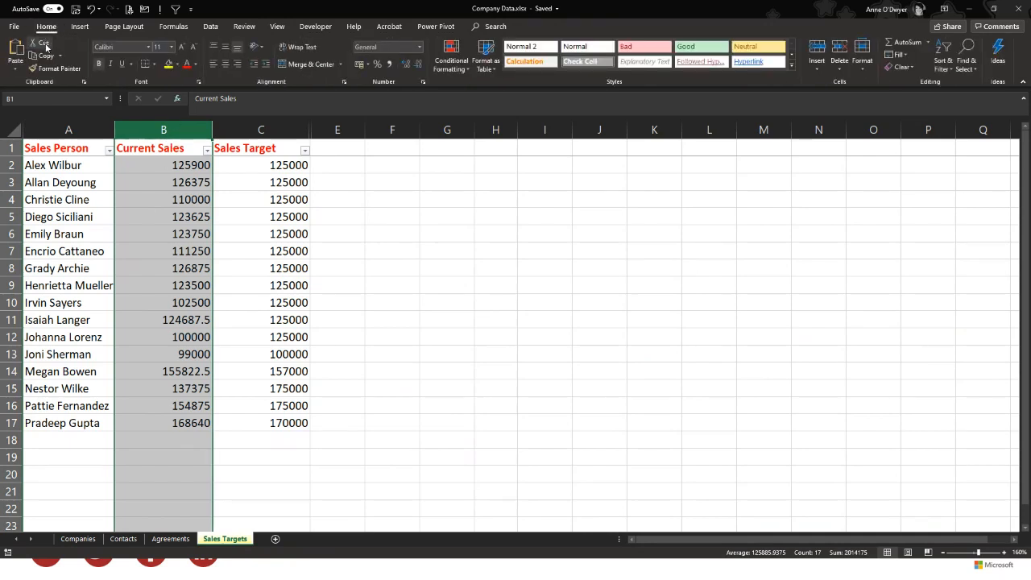
pyautogui.click(998, 56)
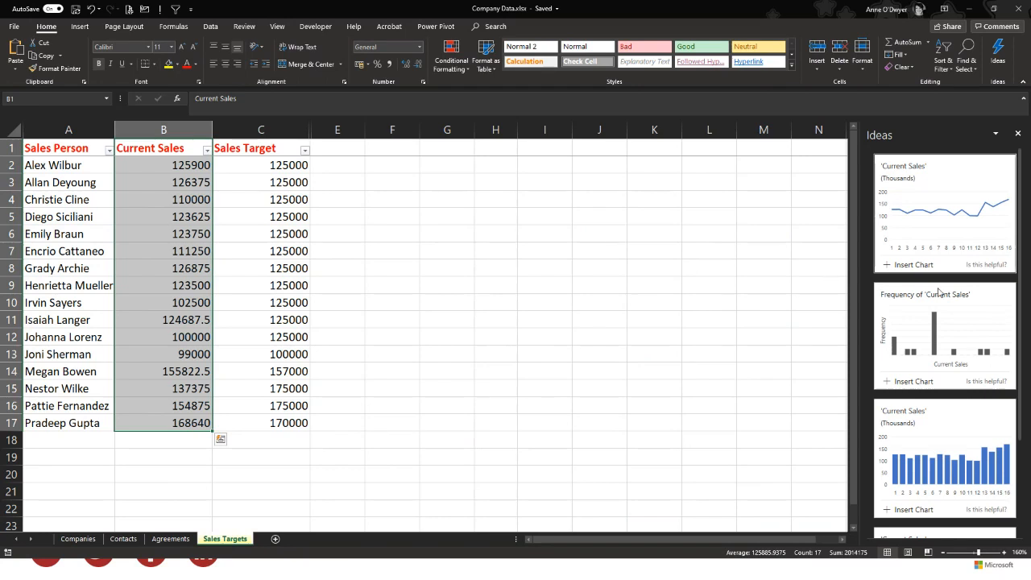
pyautogui.scroll(-3, 939, 294)
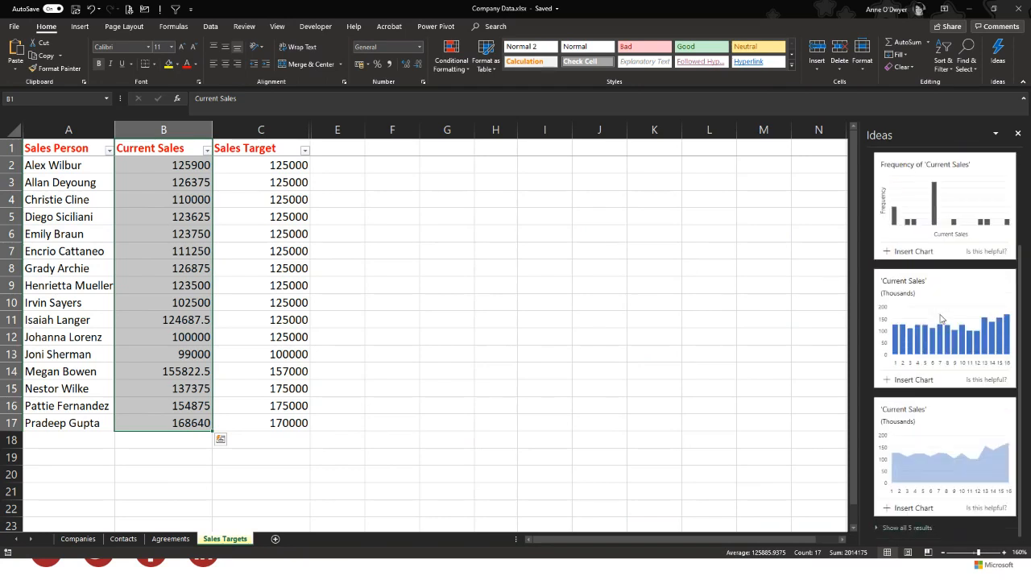
pyautogui.scroll(3, 941, 319)
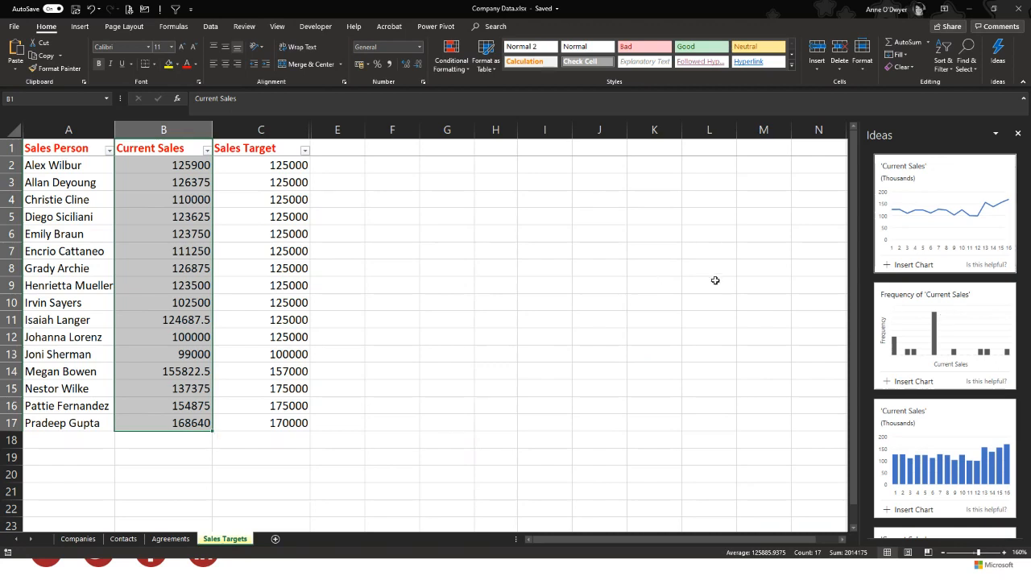
# Run Ideas on the Sales Person and Current Sales columns and insert the suggested 'Current Sales' by 'Sales Person' column chart.
pyautogui.moveTo(54, 127); pyautogui.dragTo(148, 119)
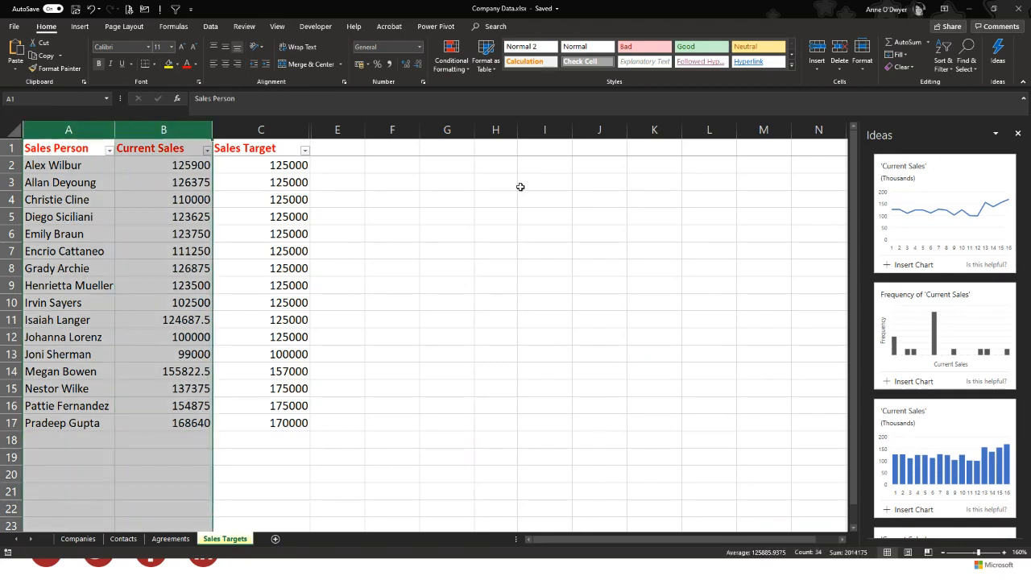
pyautogui.click(1002, 54)
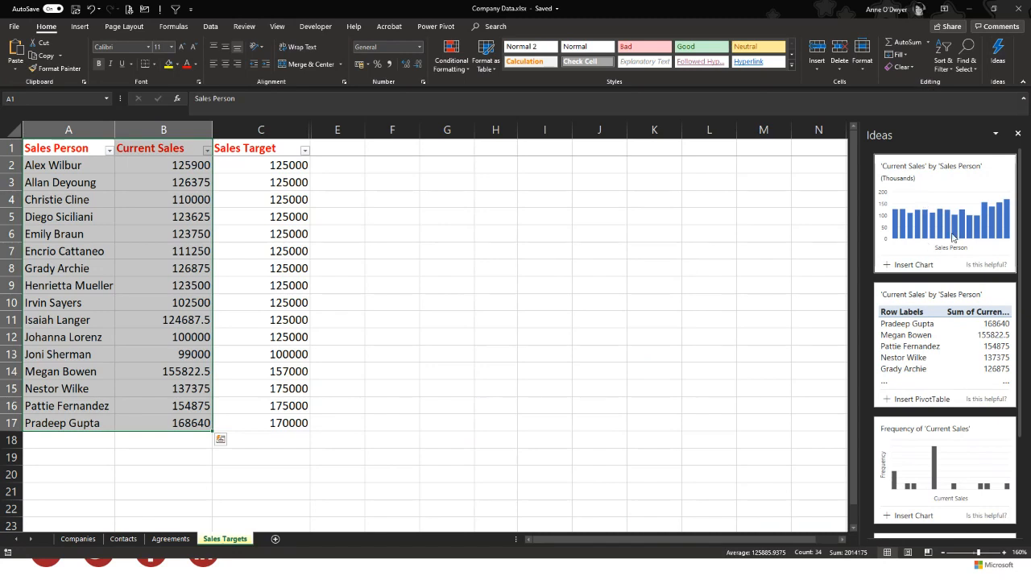
pyautogui.scroll(-3, 953, 236)
pyautogui.scroll(3, 958, 218)
pyautogui.click(907, 266)
# Enlarge the 'Current Sales' by 'Sales Person' chart and place it beside the data, starting at row 2 from column E.
pyautogui.moveTo(677, 363); pyautogui.dragTo(705, 192)
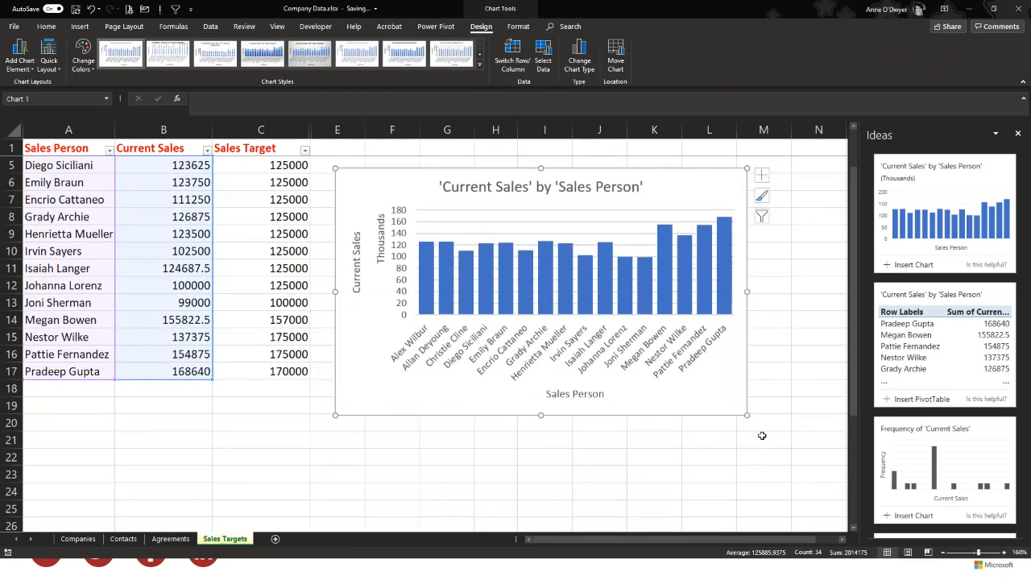
pyautogui.moveTo(747, 415); pyautogui.dragTo(806, 441)
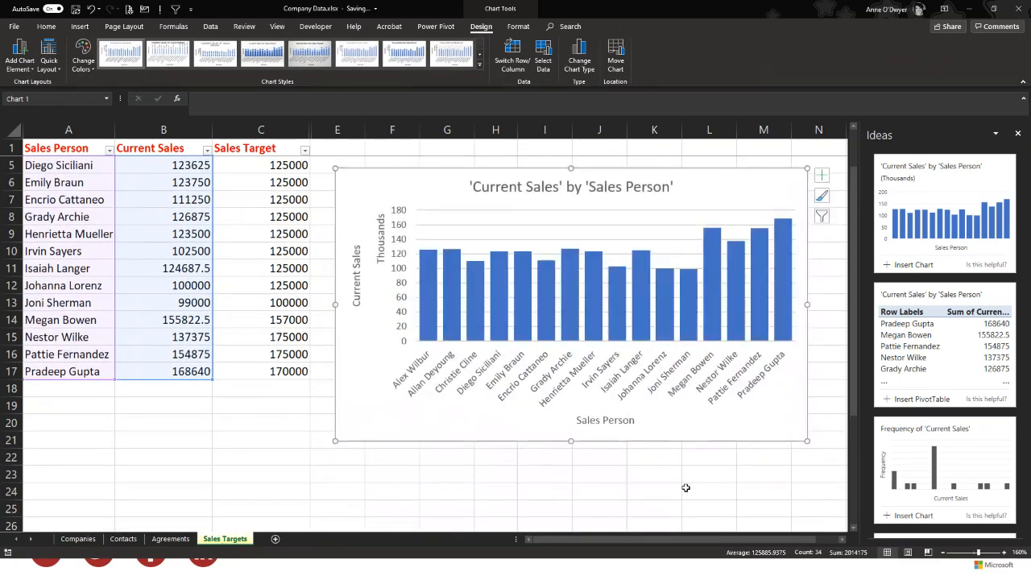
pyautogui.click(654, 491)
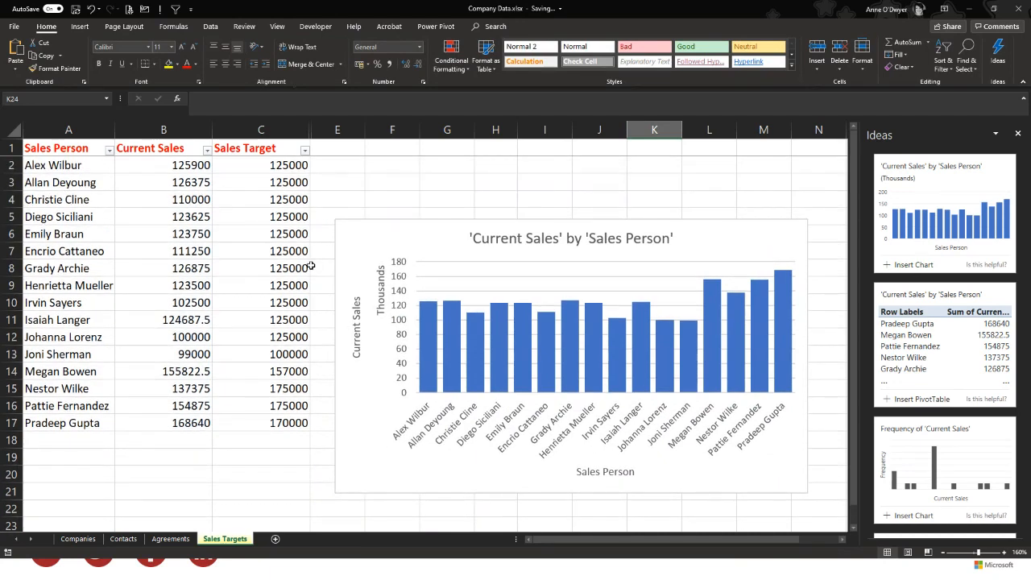
pyautogui.click(360, 191)
pyautogui.moveTo(360, 191); pyautogui.dragTo(361, 179)
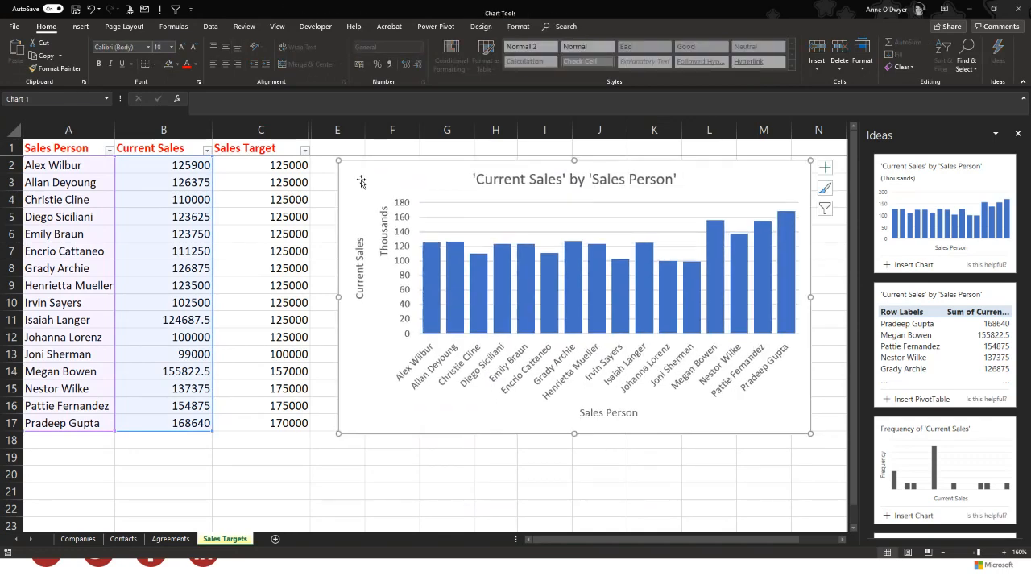
pyautogui.click(324, 231)
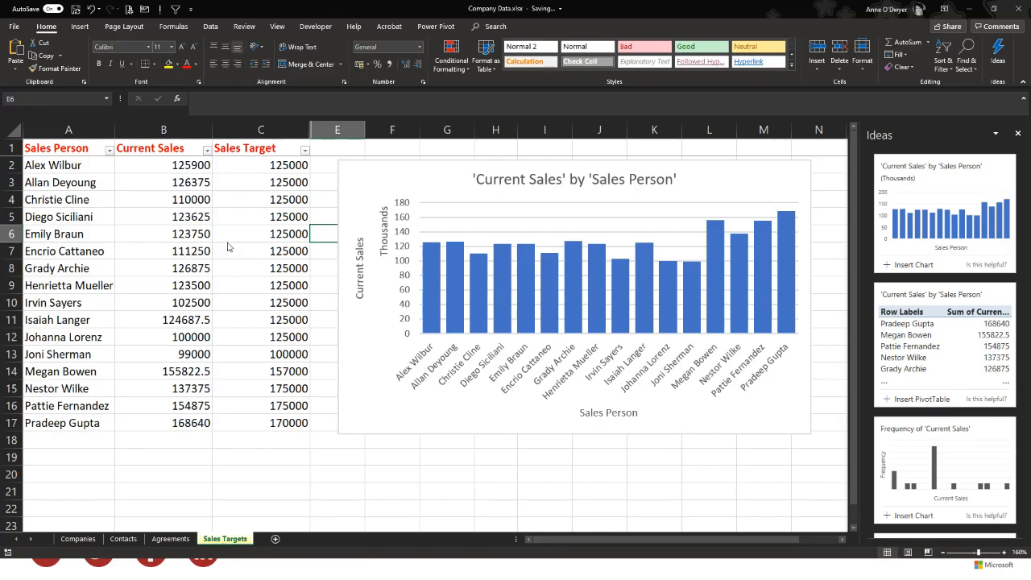
# Switch to the PowerPoint slide show, advance from the Ideas slide to the Pivot Tables slide, and return to the Excel workbook.
pyautogui.hotkey('alt', 'Tab')
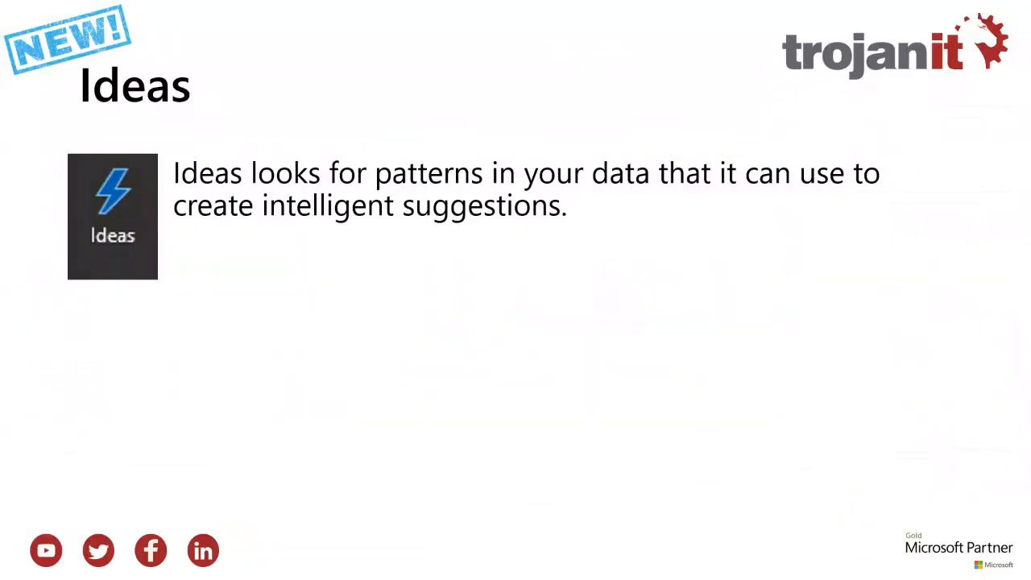
pyautogui.press('Right')
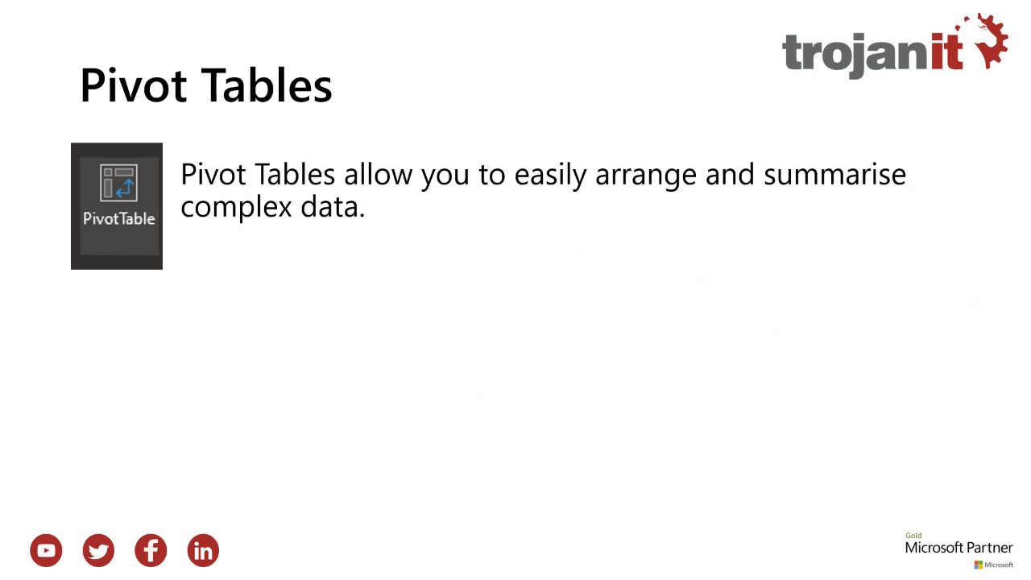
pyautogui.hotkey('alt', 'Tab')
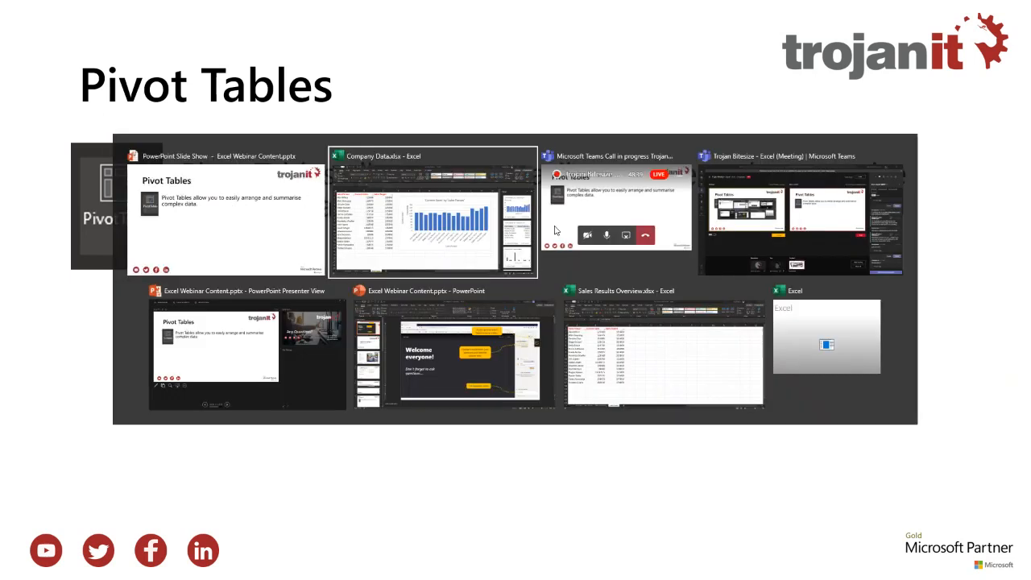
pyautogui.click(208, 507)
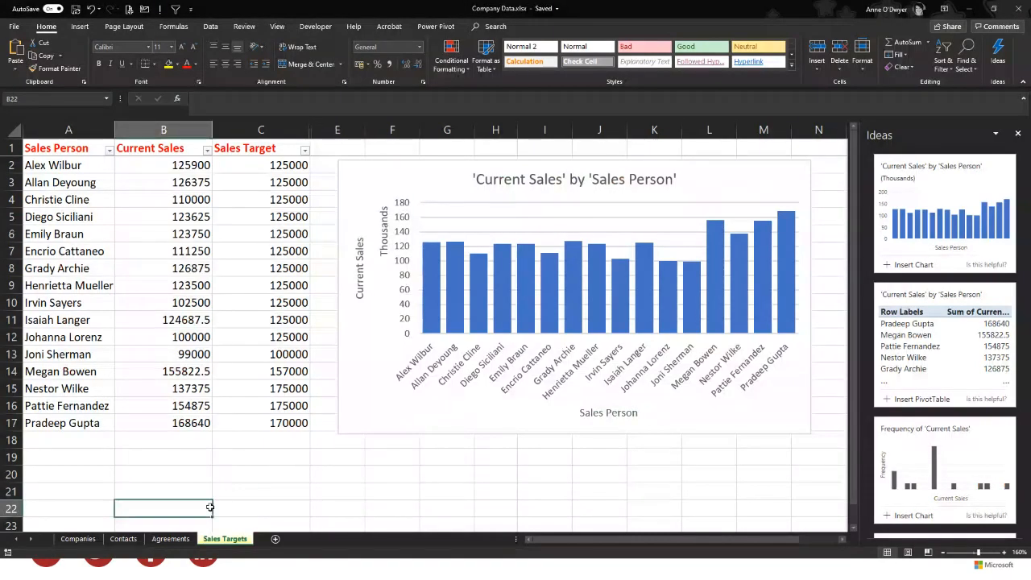
# Look through the agreement rows on the Agreements sheet with the Ideas pane closed.
pyautogui.click(170, 539)
pyautogui.click(174, 387)
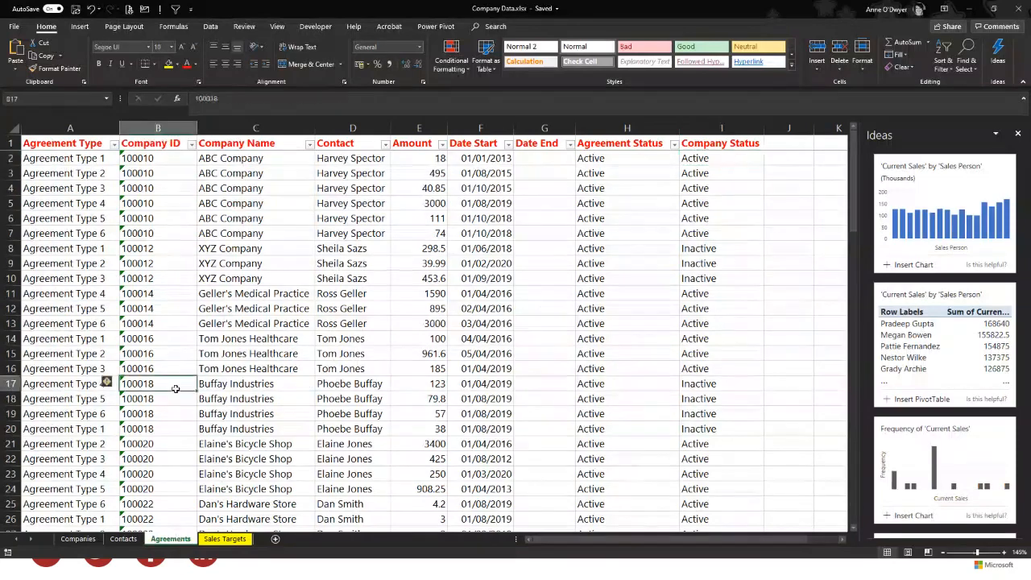
pyautogui.scroll(-8, 174, 389)
pyautogui.scroll(-4, 175, 388)
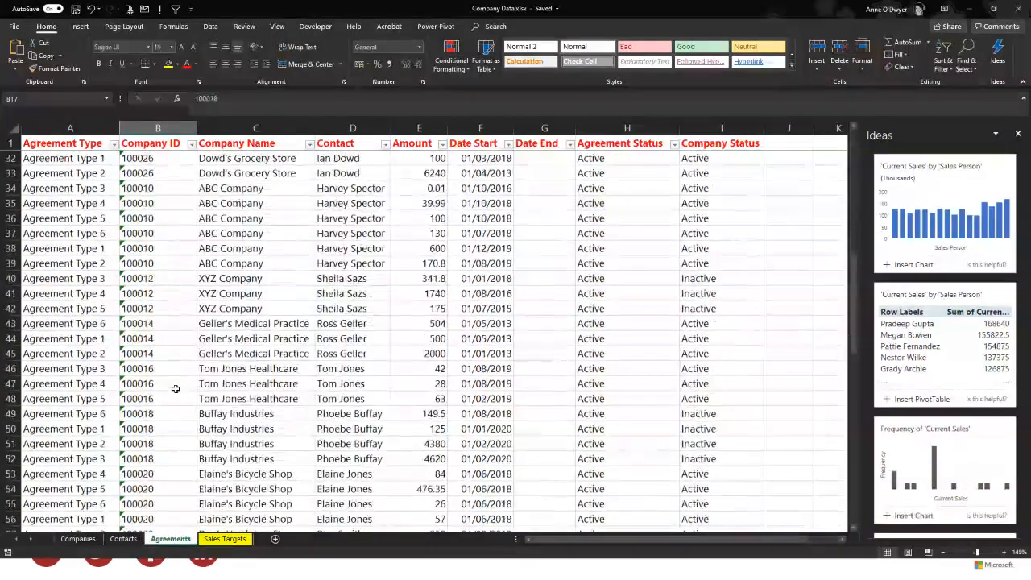
pyautogui.click(1017, 133)
pyautogui.scroll(-10, 231, 340)
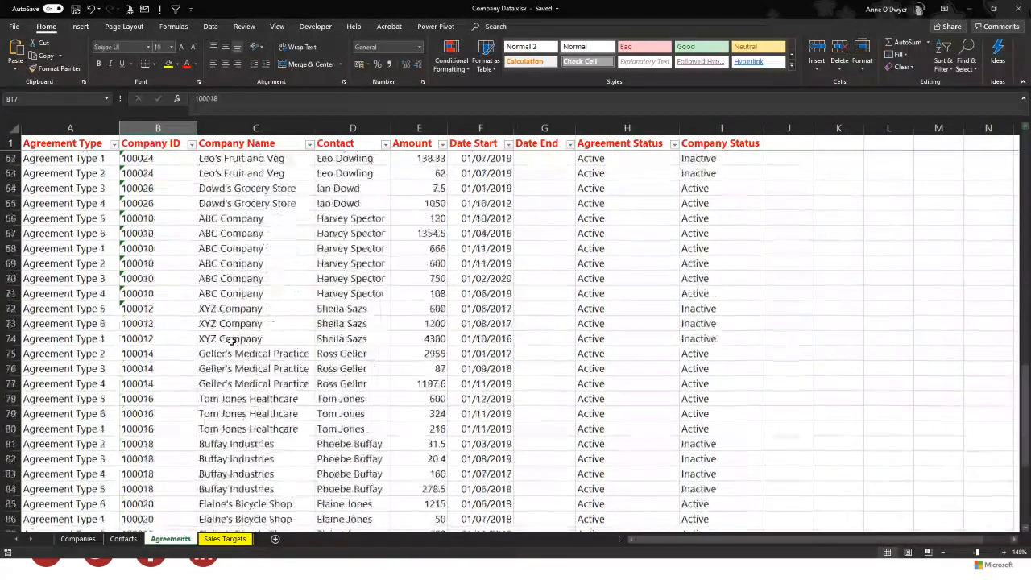
pyautogui.scroll(6, 232, 340)
pyautogui.scroll(16, 232, 340)
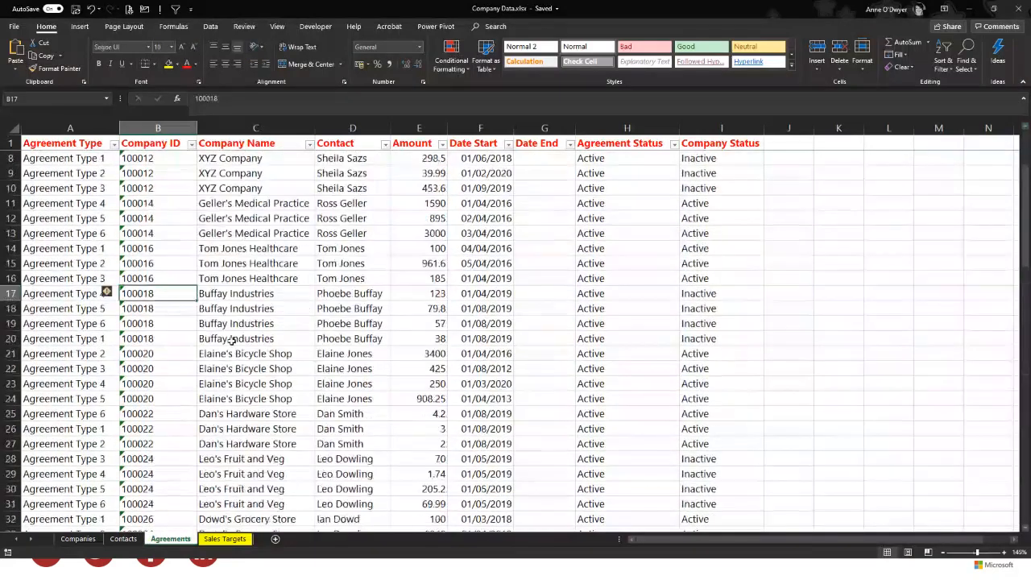
# Create a PivotTable on a new worksheet from the full Agreements data range A1:I97.
pyautogui.click(71, 145)
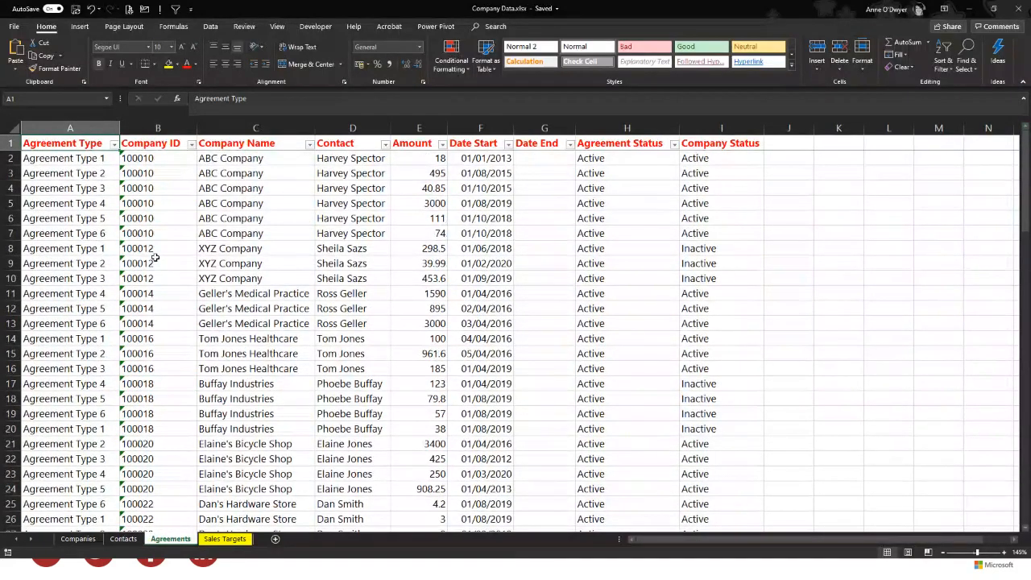
pyautogui.hotkey('ctrl', 'shift', 'End')
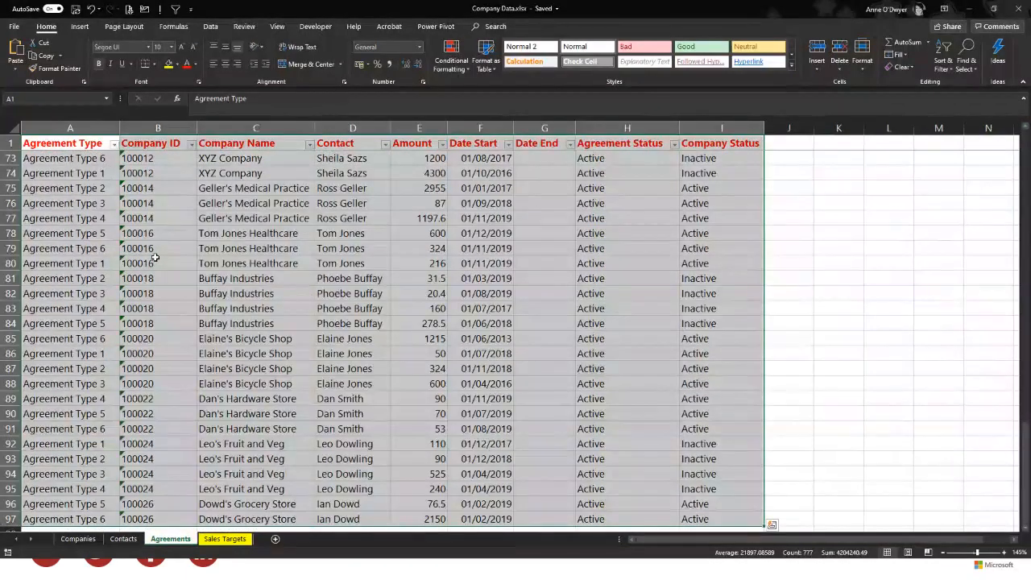
pyautogui.click(86, 29)
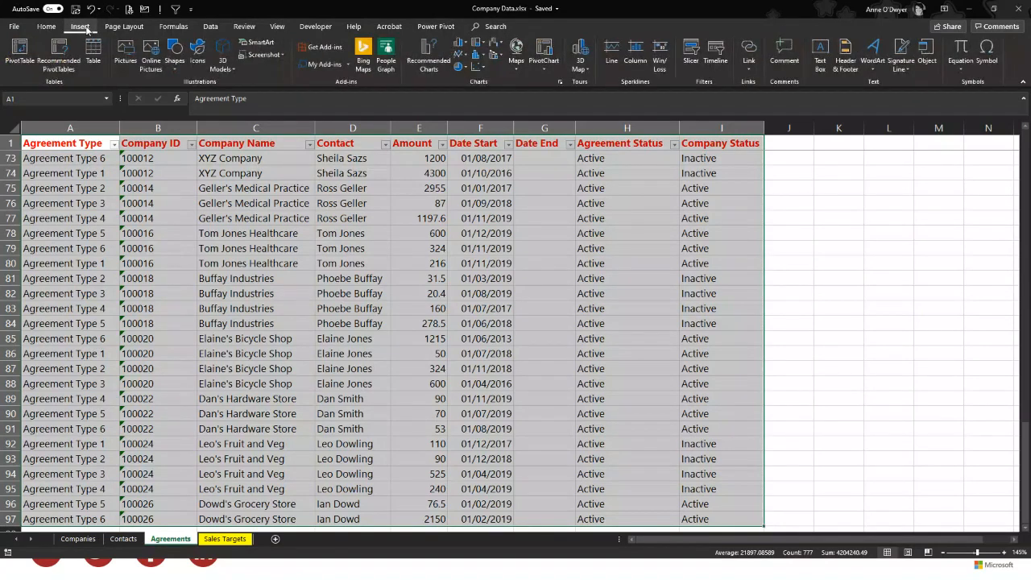
pyautogui.click(21, 50)
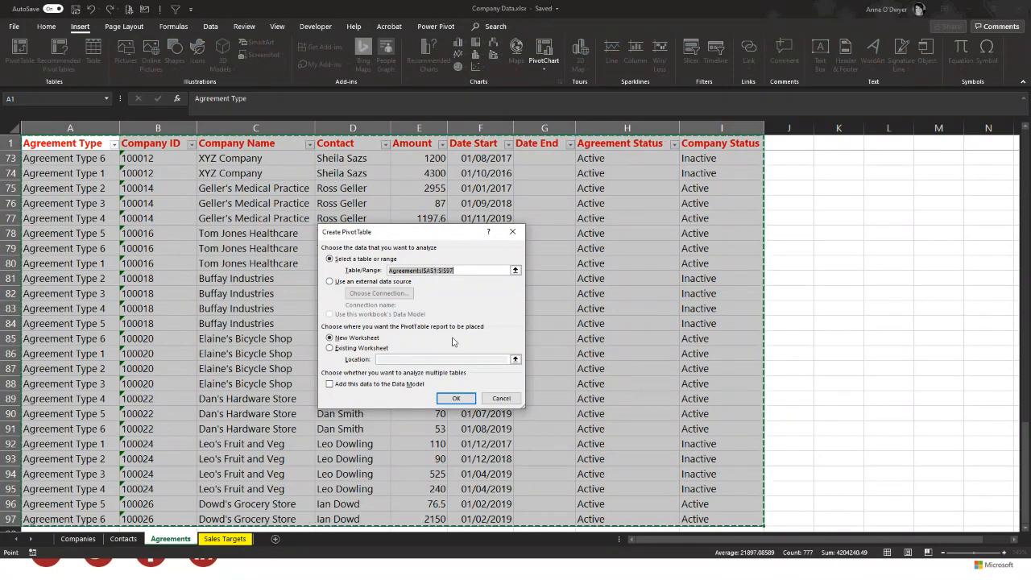
pyautogui.click(459, 398)
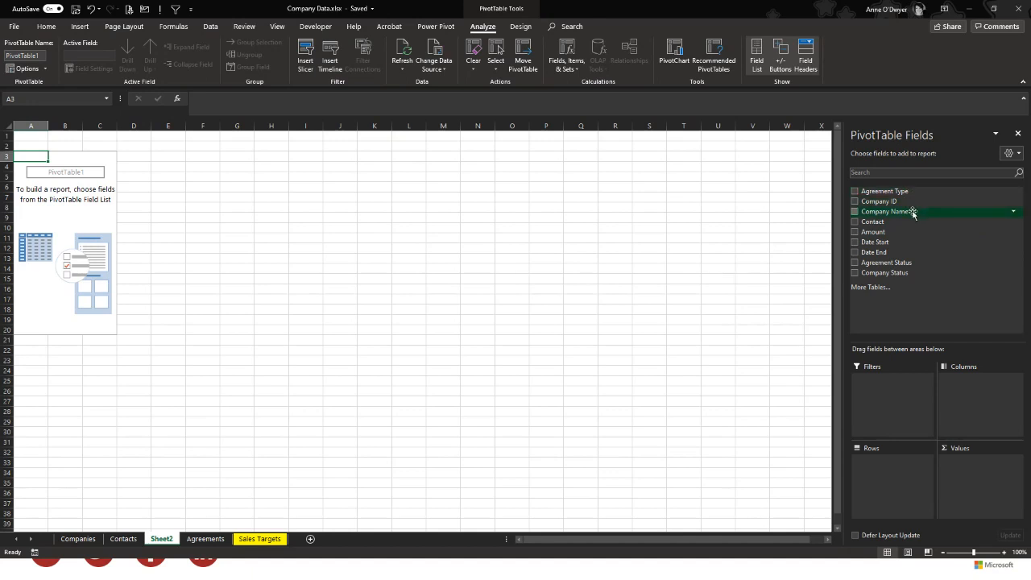
# Lay out the PivotTable with Company Name as rows, Agreement Type as columns and the sum of Amount as values.
pyautogui.moveTo(912, 213); pyautogui.dragTo(894, 484)
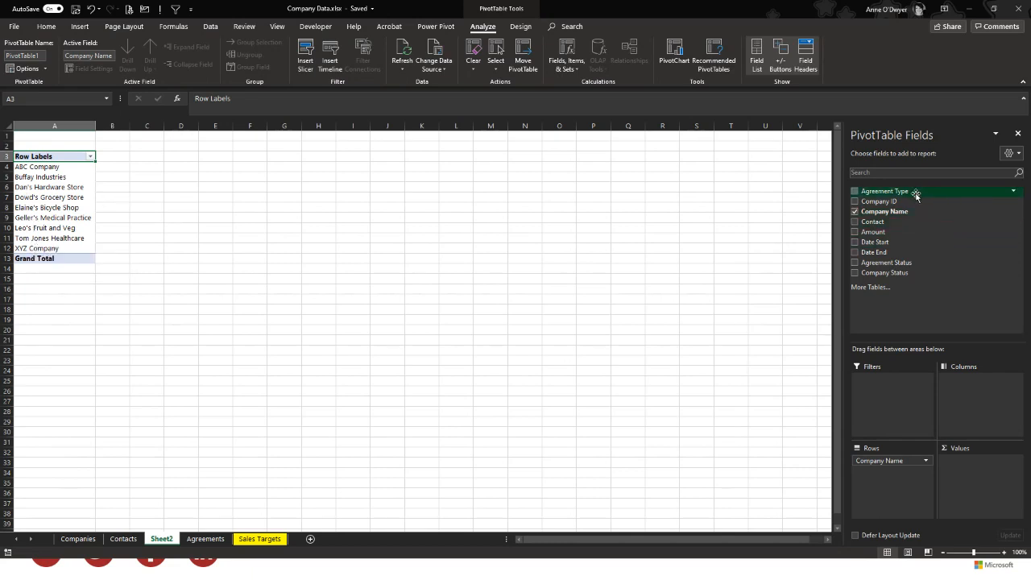
pyautogui.moveTo(907, 193); pyautogui.dragTo(975, 406)
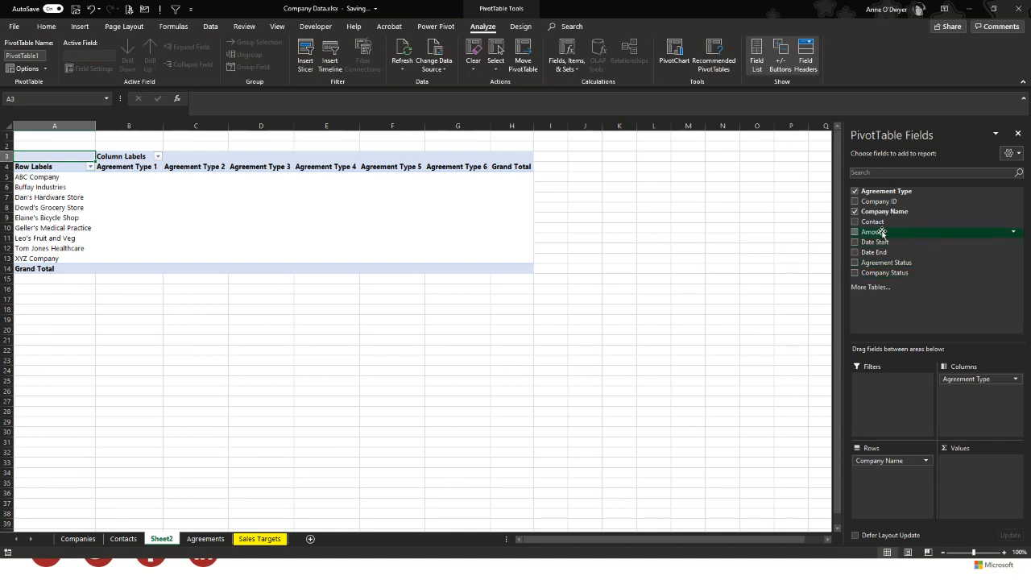
pyautogui.moveTo(895, 232); pyautogui.dragTo(986, 504)
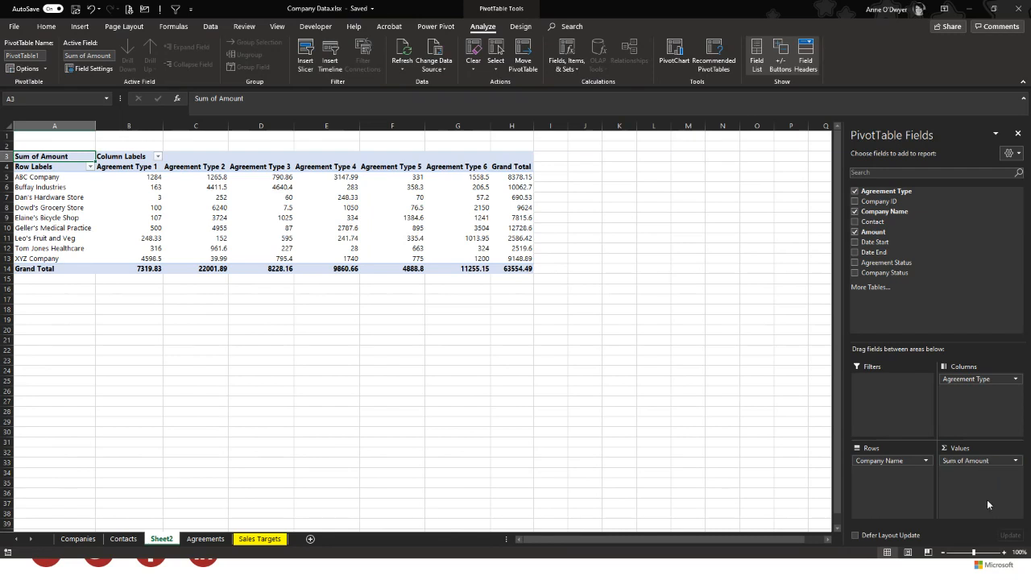
# Try Contact in place of Amount as the PivotTable's values field, and restore Amount as the values field.
pyautogui.moveTo(972, 465); pyautogui.dragTo(926, 306)
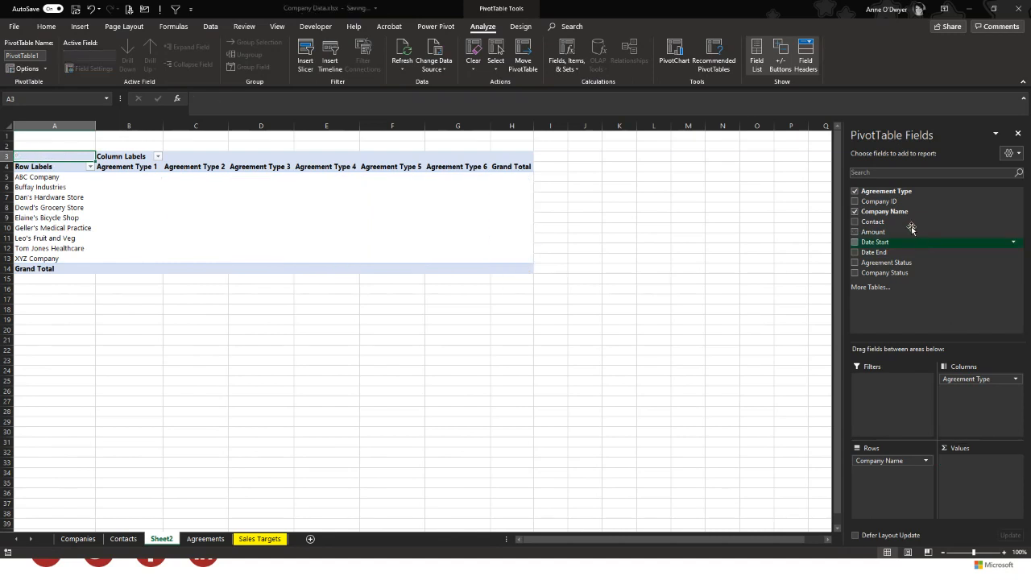
pyautogui.moveTo(882, 221); pyautogui.dragTo(978, 491)
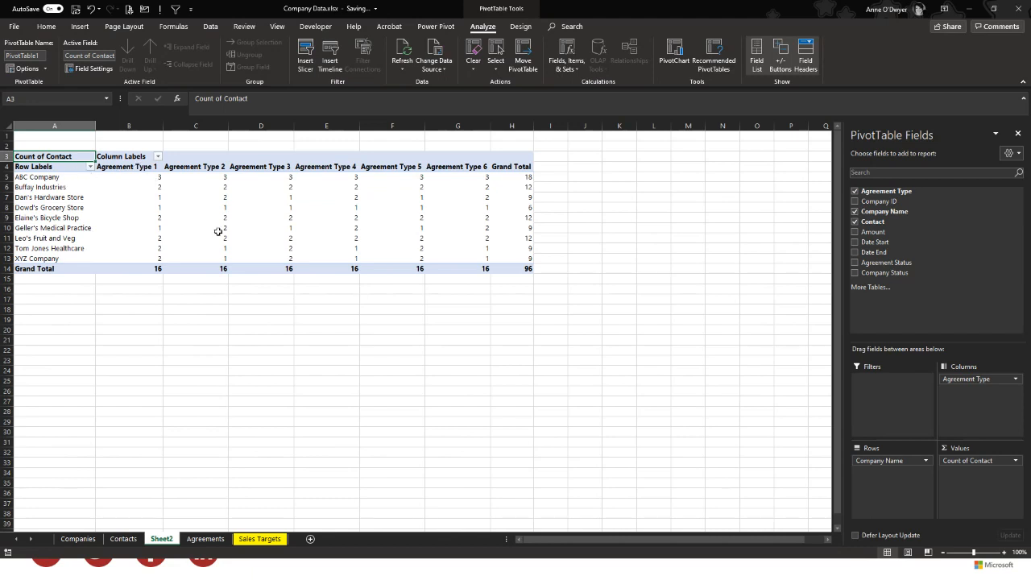
pyautogui.moveTo(970, 461); pyautogui.dragTo(923, 300)
pyautogui.moveTo(895, 232); pyautogui.dragTo(983, 480)
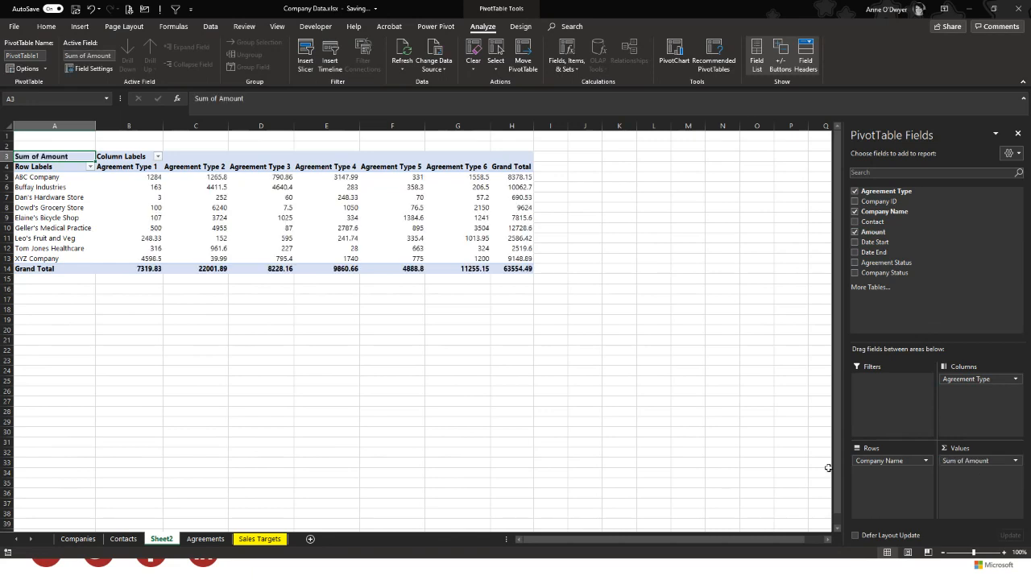
# Change the PivotTable's Amount values field to be summarised by Average.
pyautogui.click(1016, 460)
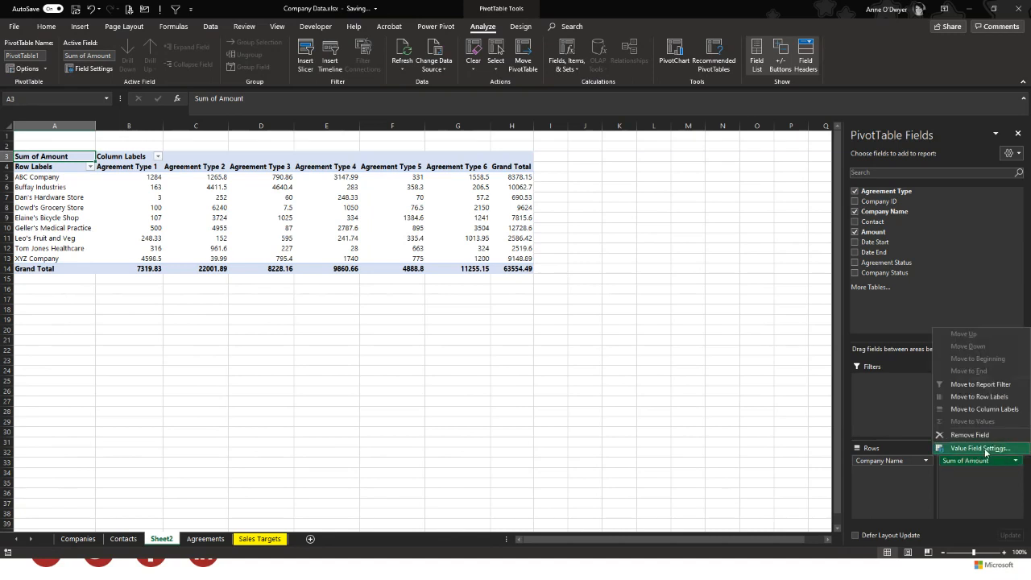
pyautogui.click(981, 448)
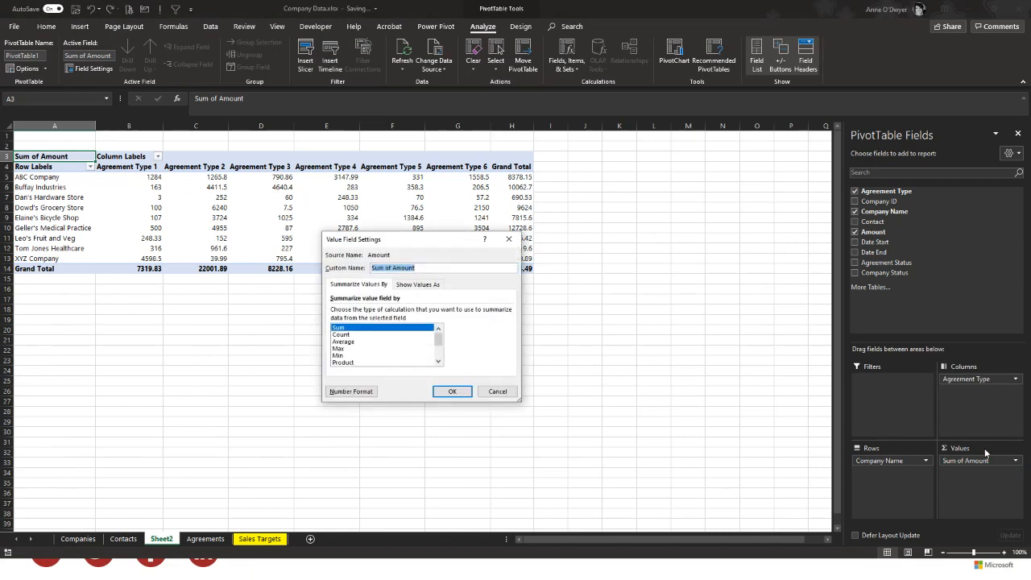
pyautogui.moveTo(439, 339)
pyautogui.mouseDown()
pyautogui.moveTo(436, 359)
pyautogui.moveTo(437, 333)
pyautogui.mouseUp()
pyautogui.click(349, 342)
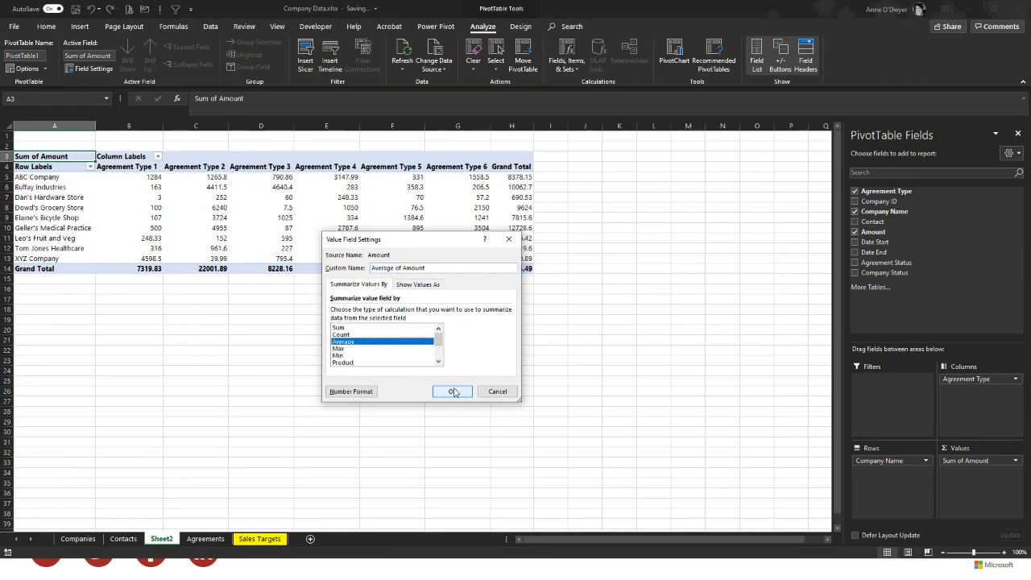
pyautogui.click(452, 391)
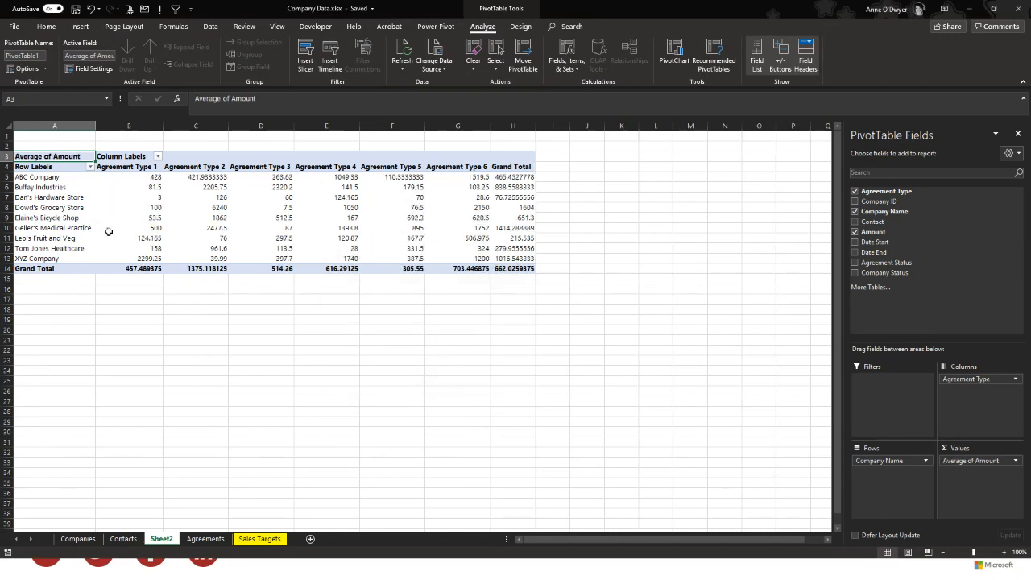
# Add Company Status as a report filter to the PivotTable and filter it to Active companies only.
pyautogui.moveTo(316, 196)
pyautogui.moveTo(911, 277); pyautogui.dragTo(892, 393)
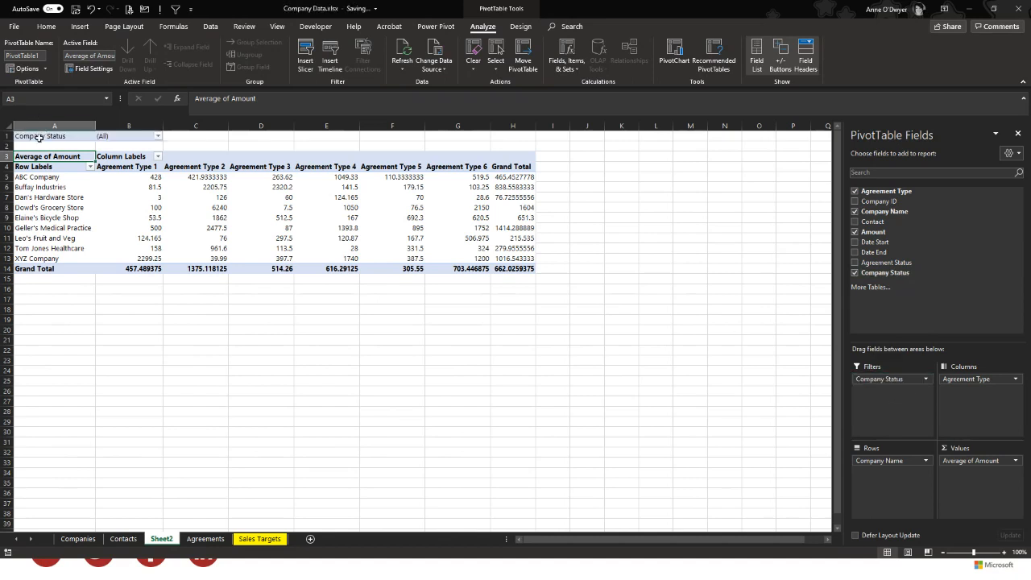
pyautogui.click(157, 138)
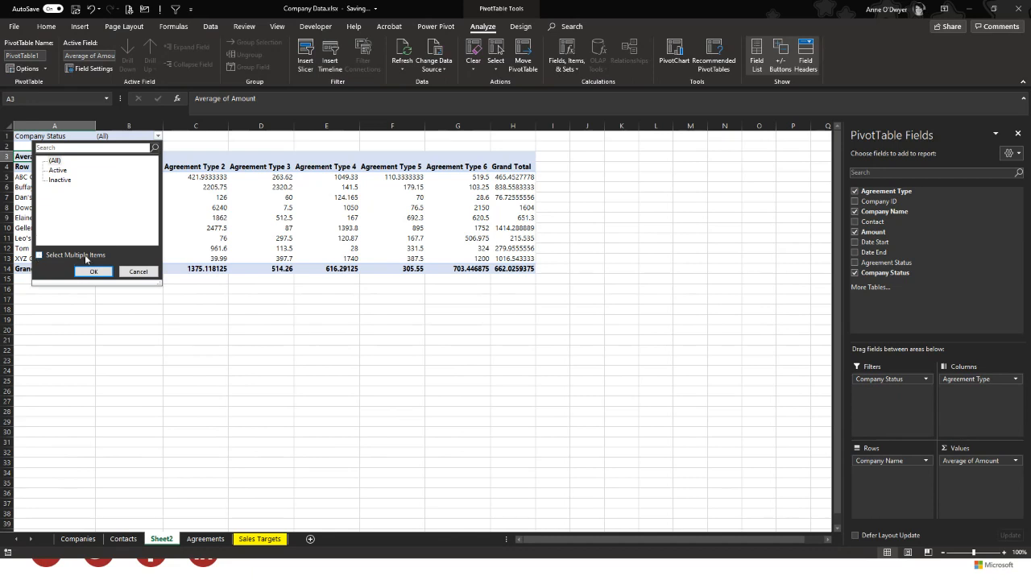
pyautogui.click(39, 255)
pyautogui.click(54, 161)
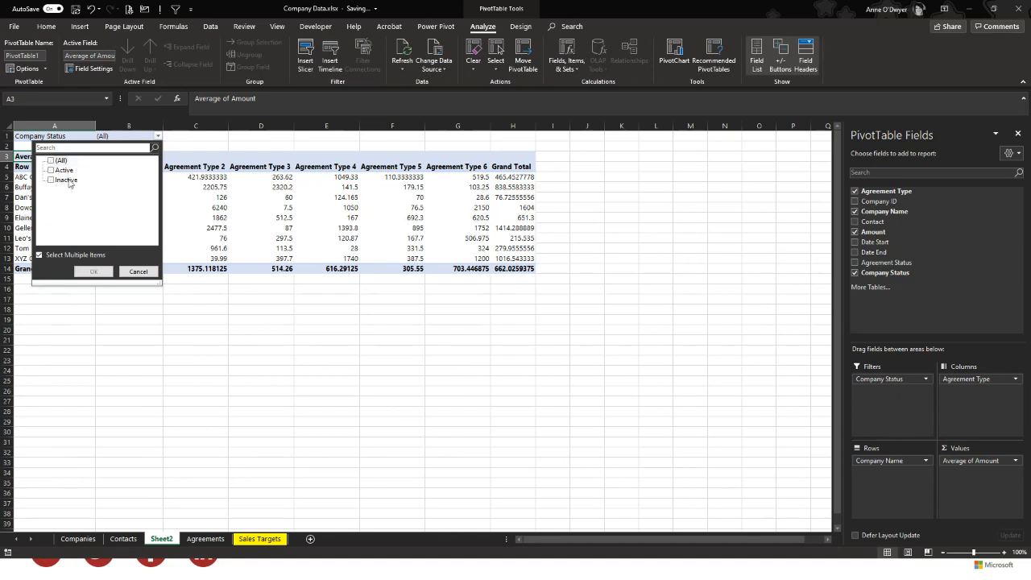
pyautogui.click(53, 171)
pyautogui.click(94, 273)
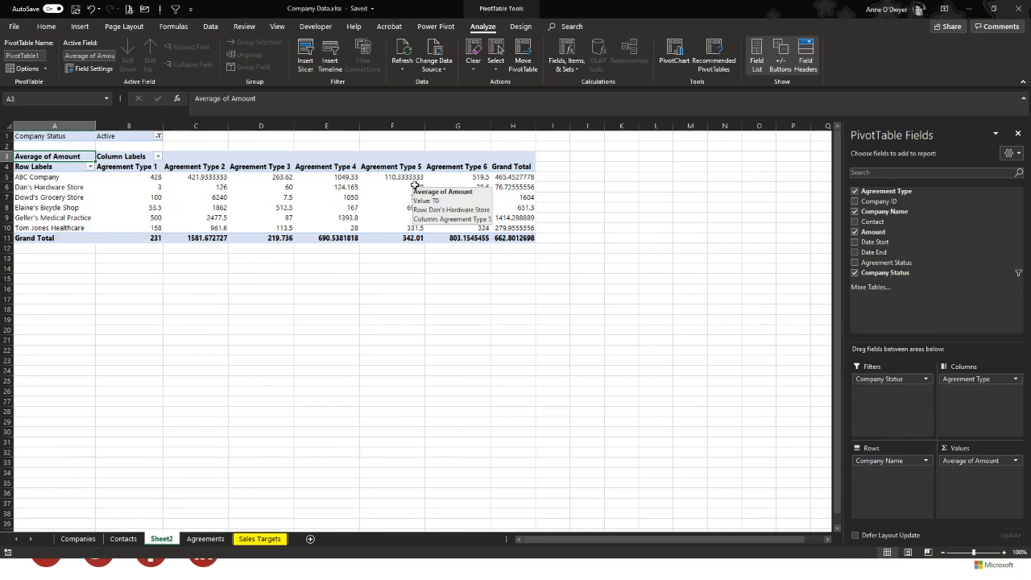
pyautogui.click(277, 206)
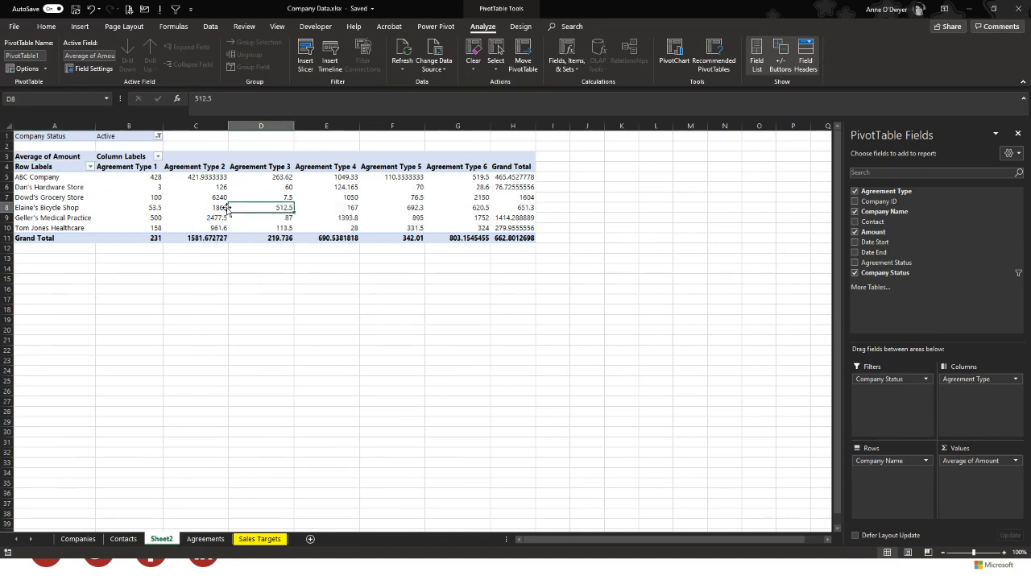
pyautogui.click(78, 179)
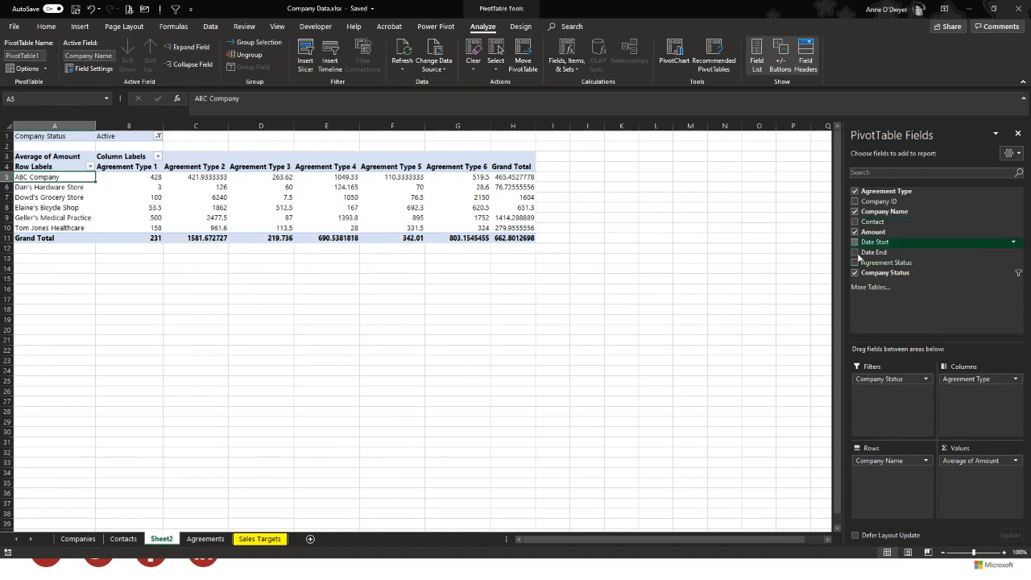
# Try Company ID as a second row field and Date Start as a column field, and remove both from the PivotTable.
pyautogui.moveTo(881, 201); pyautogui.dragTo(910, 496)
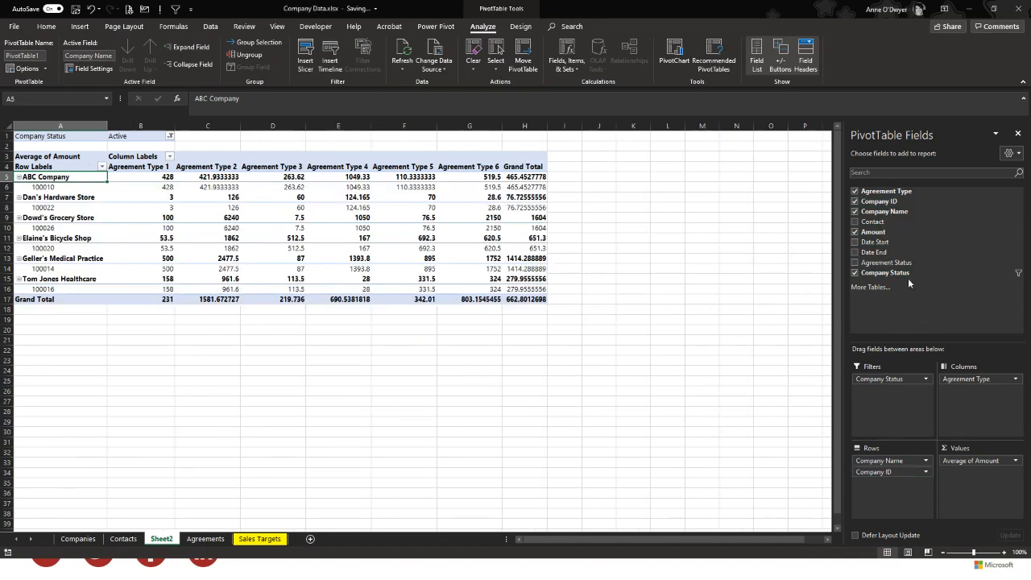
pyautogui.moveTo(896, 243); pyautogui.dragTo(974, 367)
pyautogui.moveTo(963, 402); pyautogui.dragTo(956, 337)
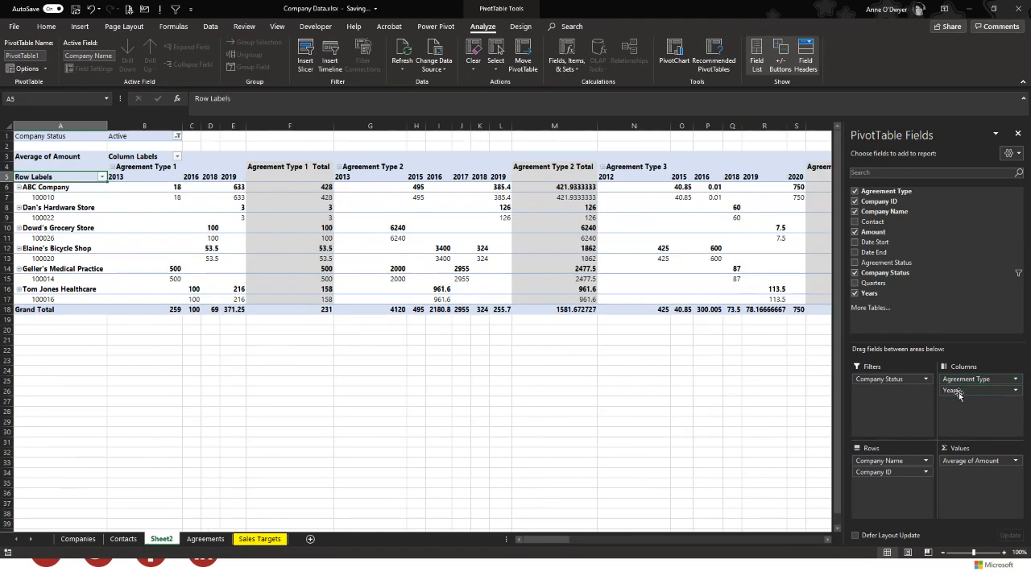
pyautogui.moveTo(957, 392); pyautogui.dragTo(935, 269)
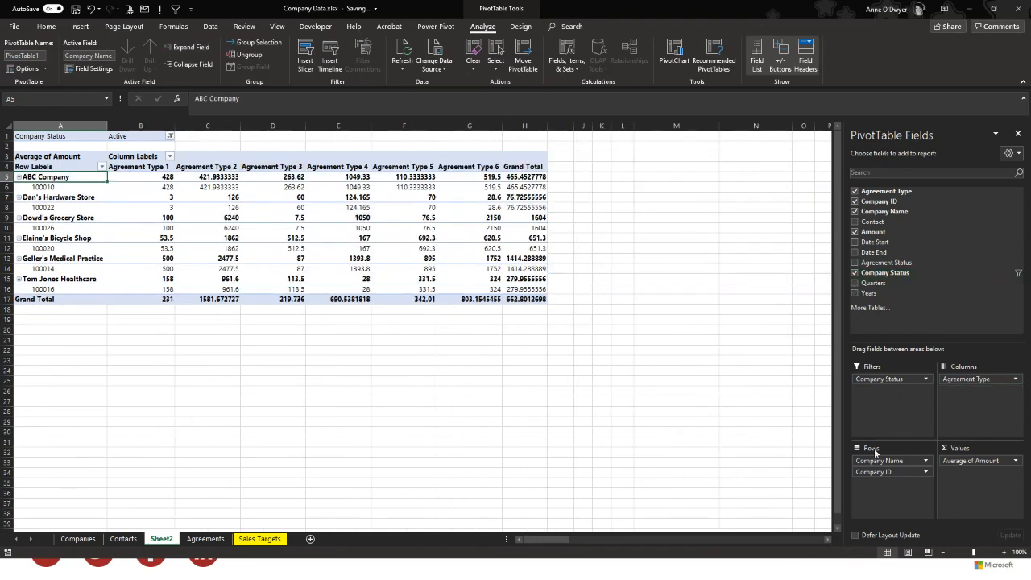
pyautogui.moveTo(886, 477); pyautogui.dragTo(910, 206)
# Set the values back to the sum of Amount, and try Agreement Type as rows and Company Name as columns before restoring their original layout.
pyautogui.moveTo(971, 460); pyautogui.dragTo(901, 473)
pyautogui.moveTo(971, 491); pyautogui.dragTo(970, 488)
pyautogui.moveTo(1008, 376); pyautogui.dragTo(914, 498)
pyautogui.moveTo(884, 460); pyautogui.dragTo(970, 412)
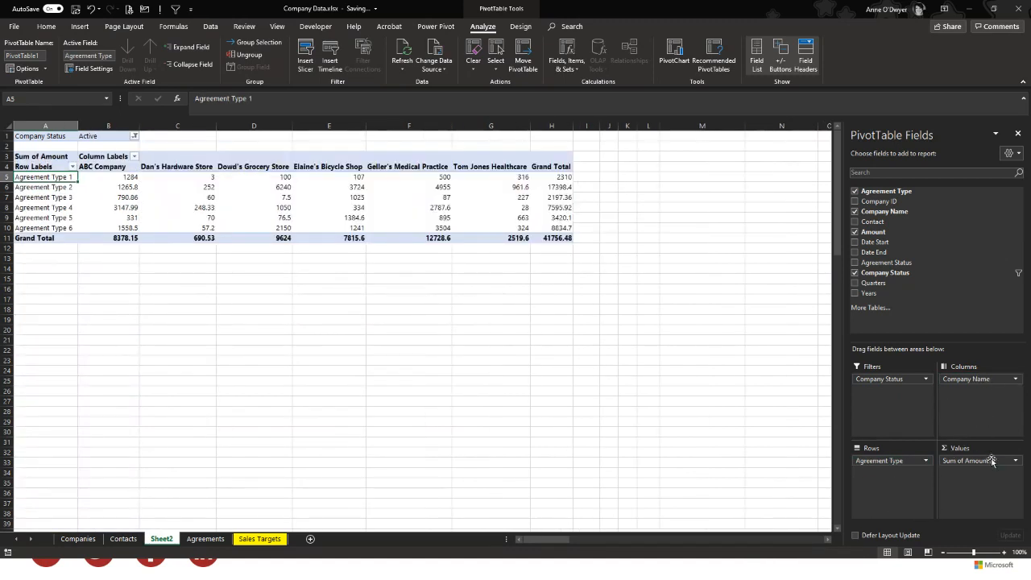
pyautogui.moveTo(984, 378); pyautogui.dragTo(961, 418)
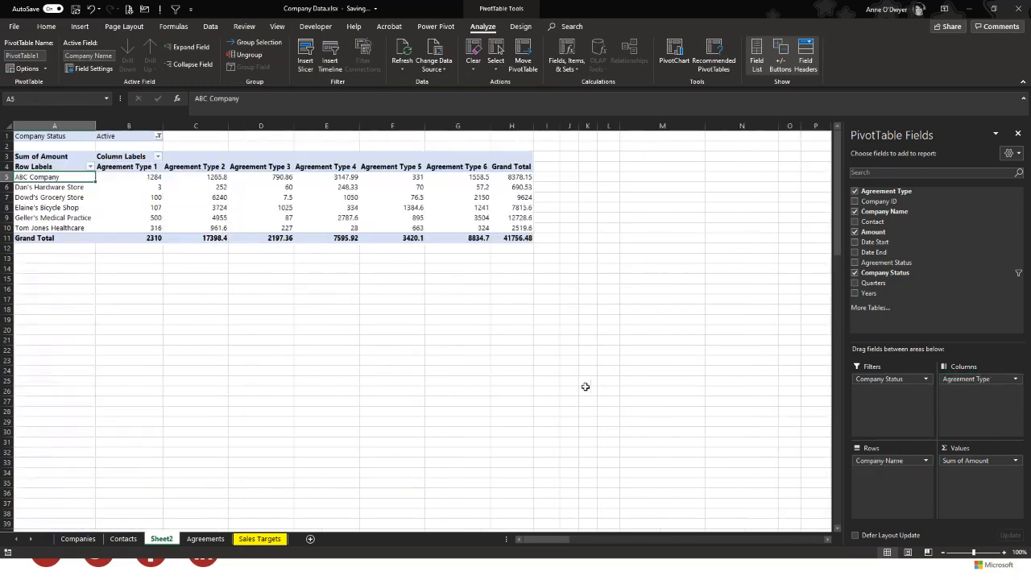
# Switch to the slide presentation at the Pivot Tables slide.
pyautogui.hotkey('alt', 'Tab')
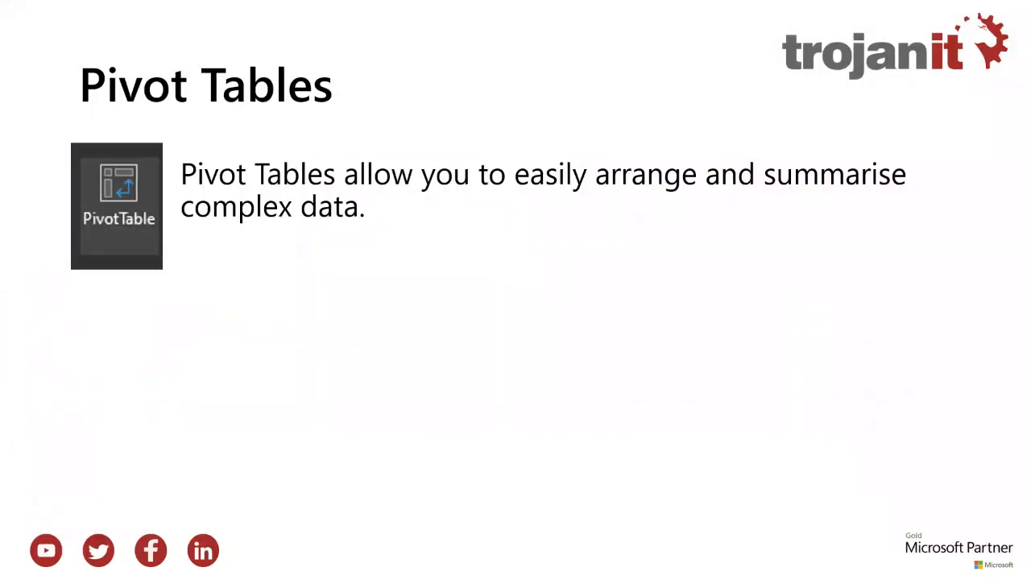